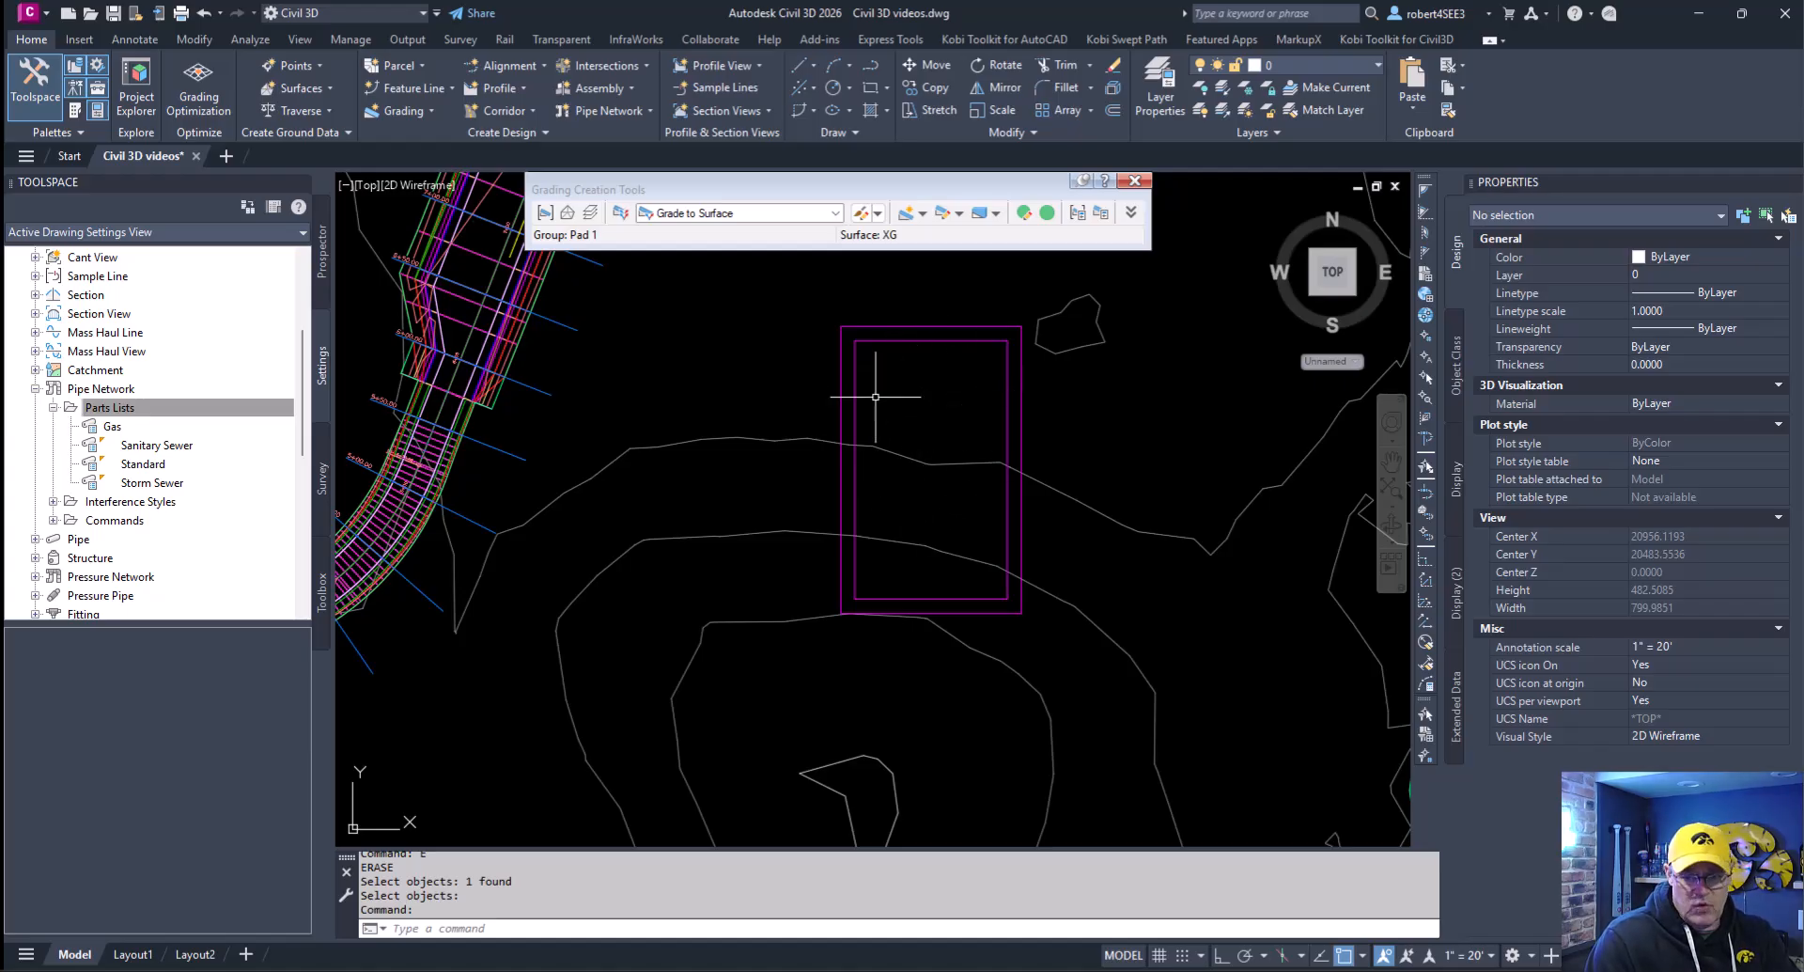
- Grade the inner rectangle inward along its entire length to a relative elevation of -10 at a 2:1 slope
mouse_move(924, 445)
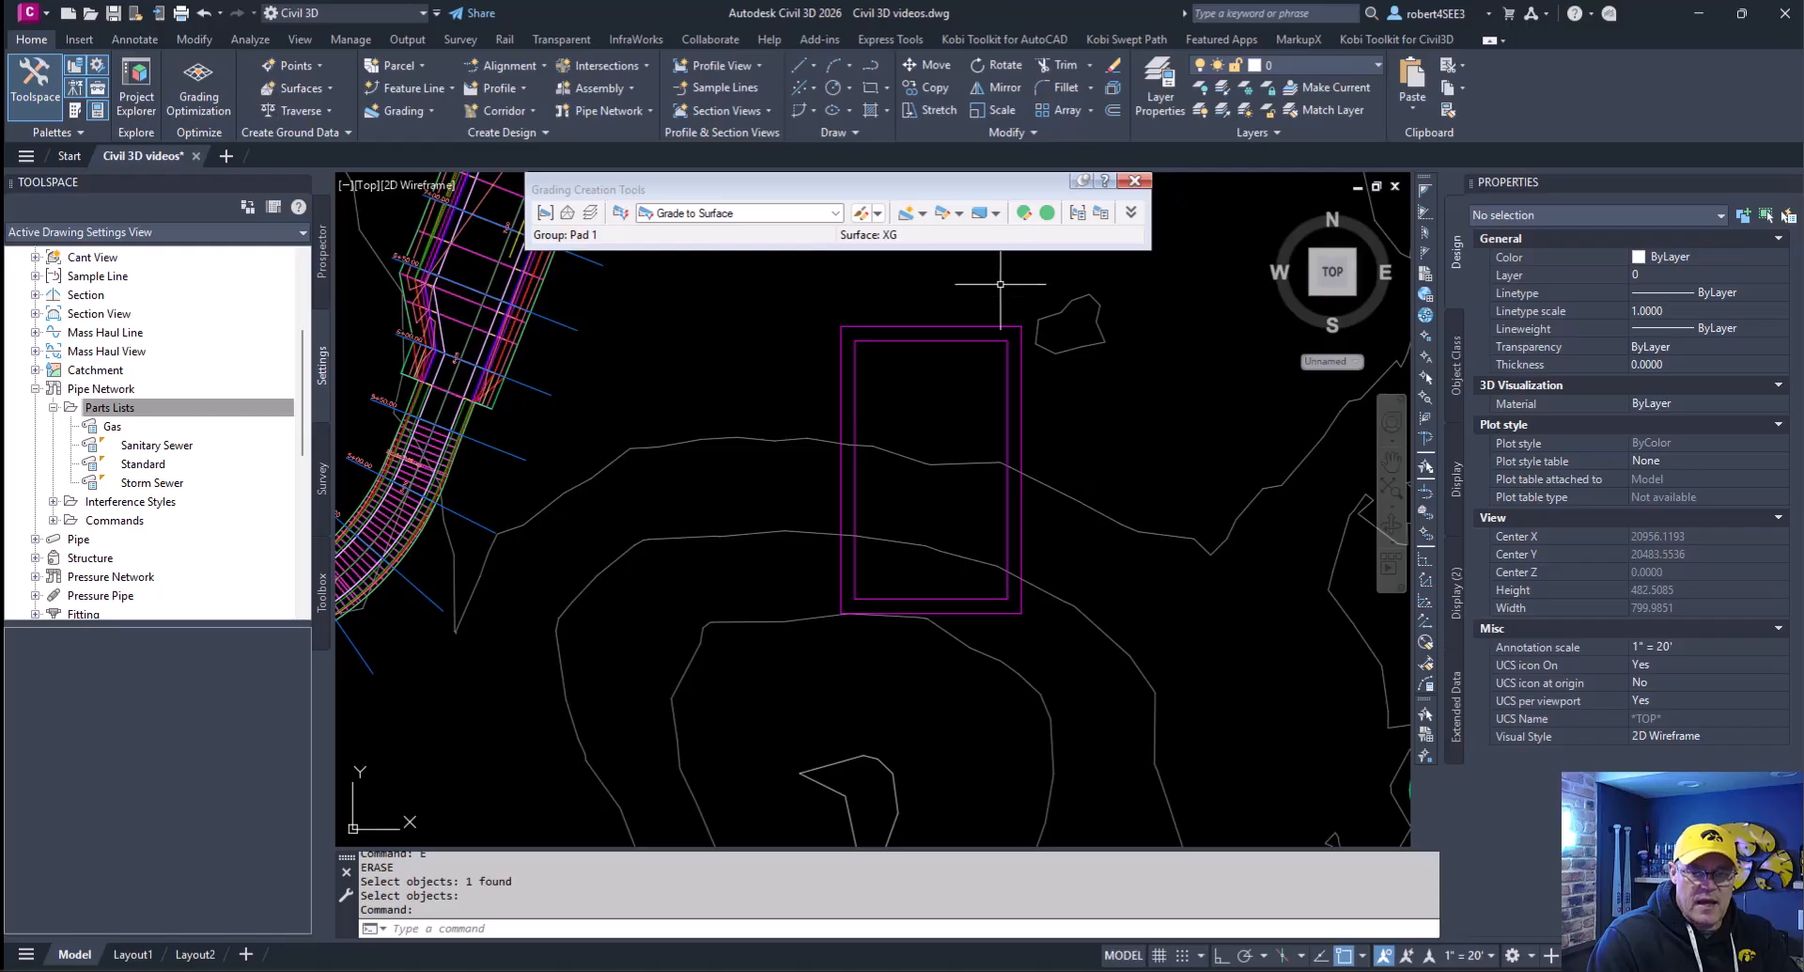
mouse_move(1093, 369)
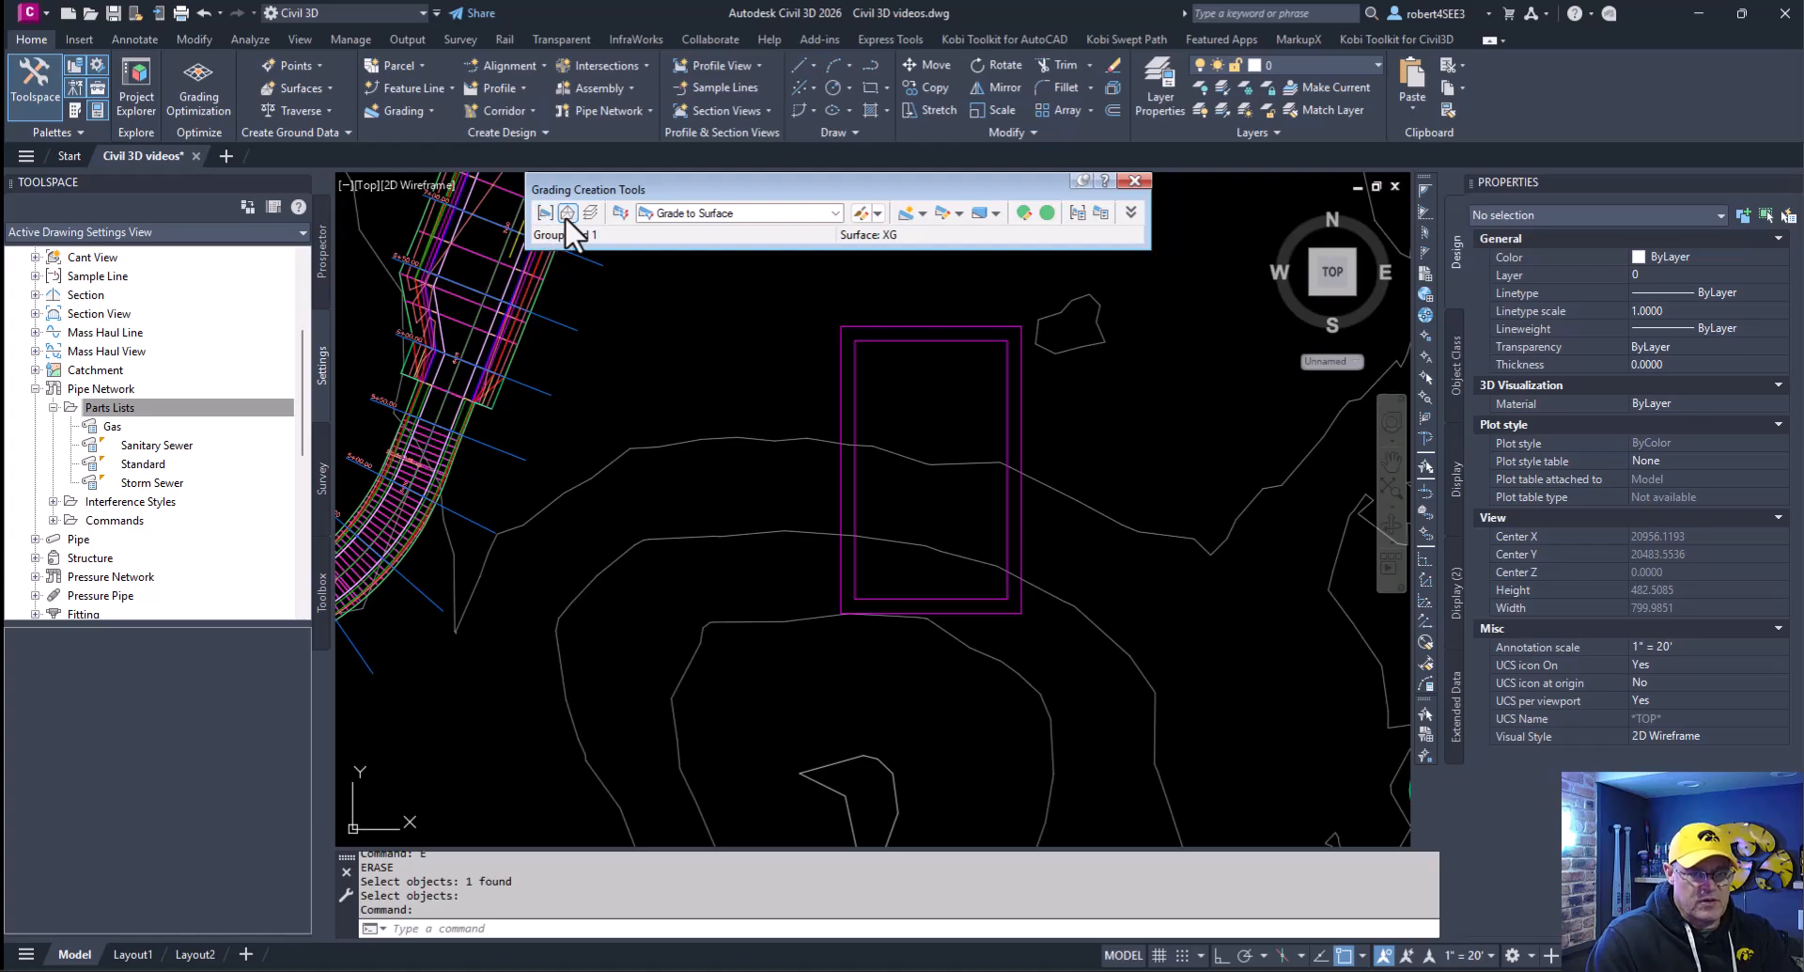
left_click(836, 213)
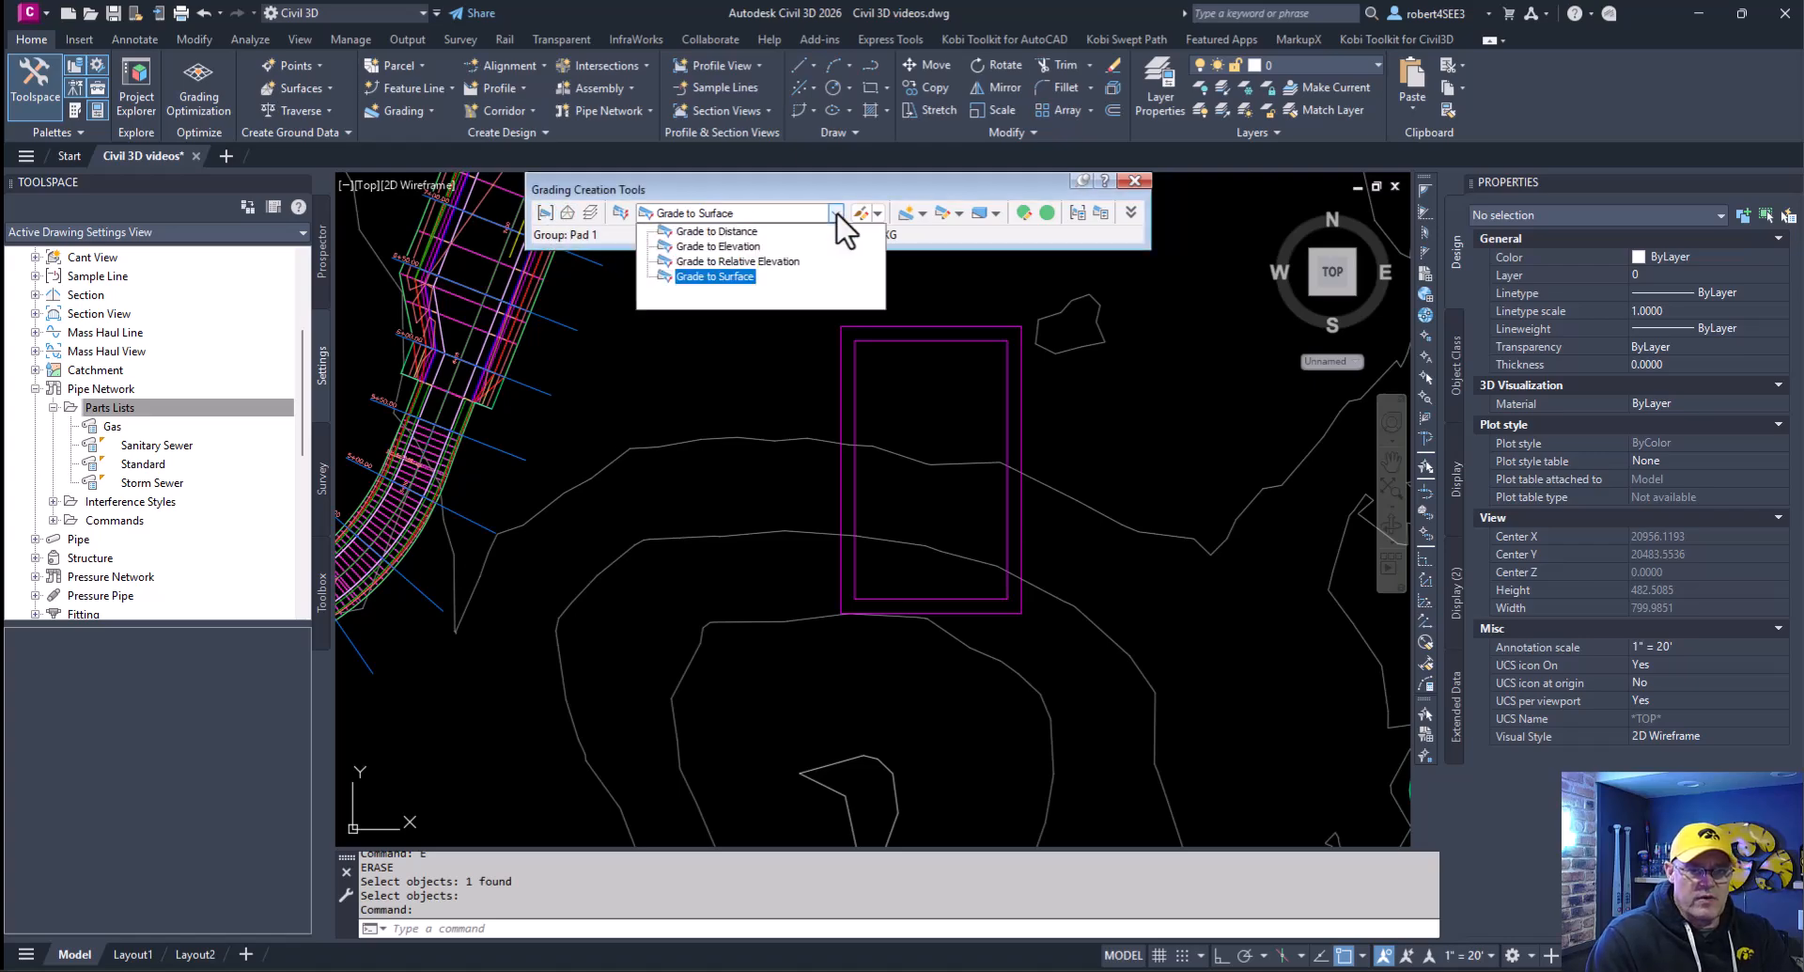
left_click(745, 262)
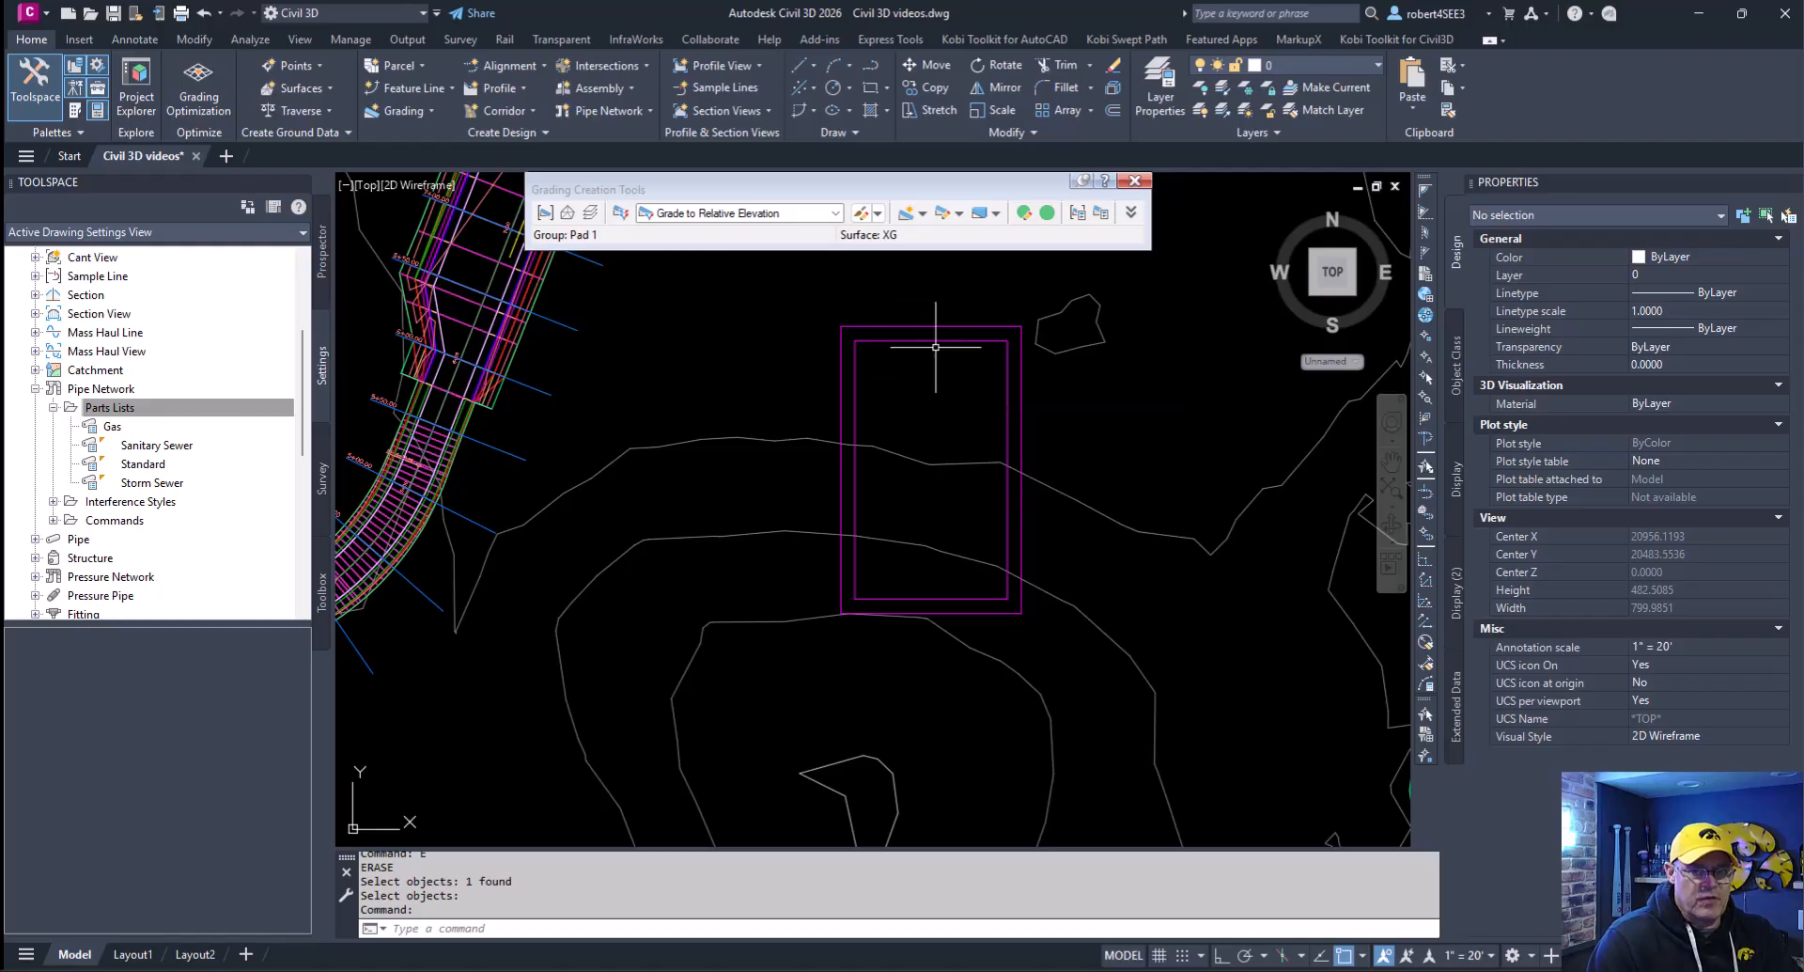
left_click(907, 214)
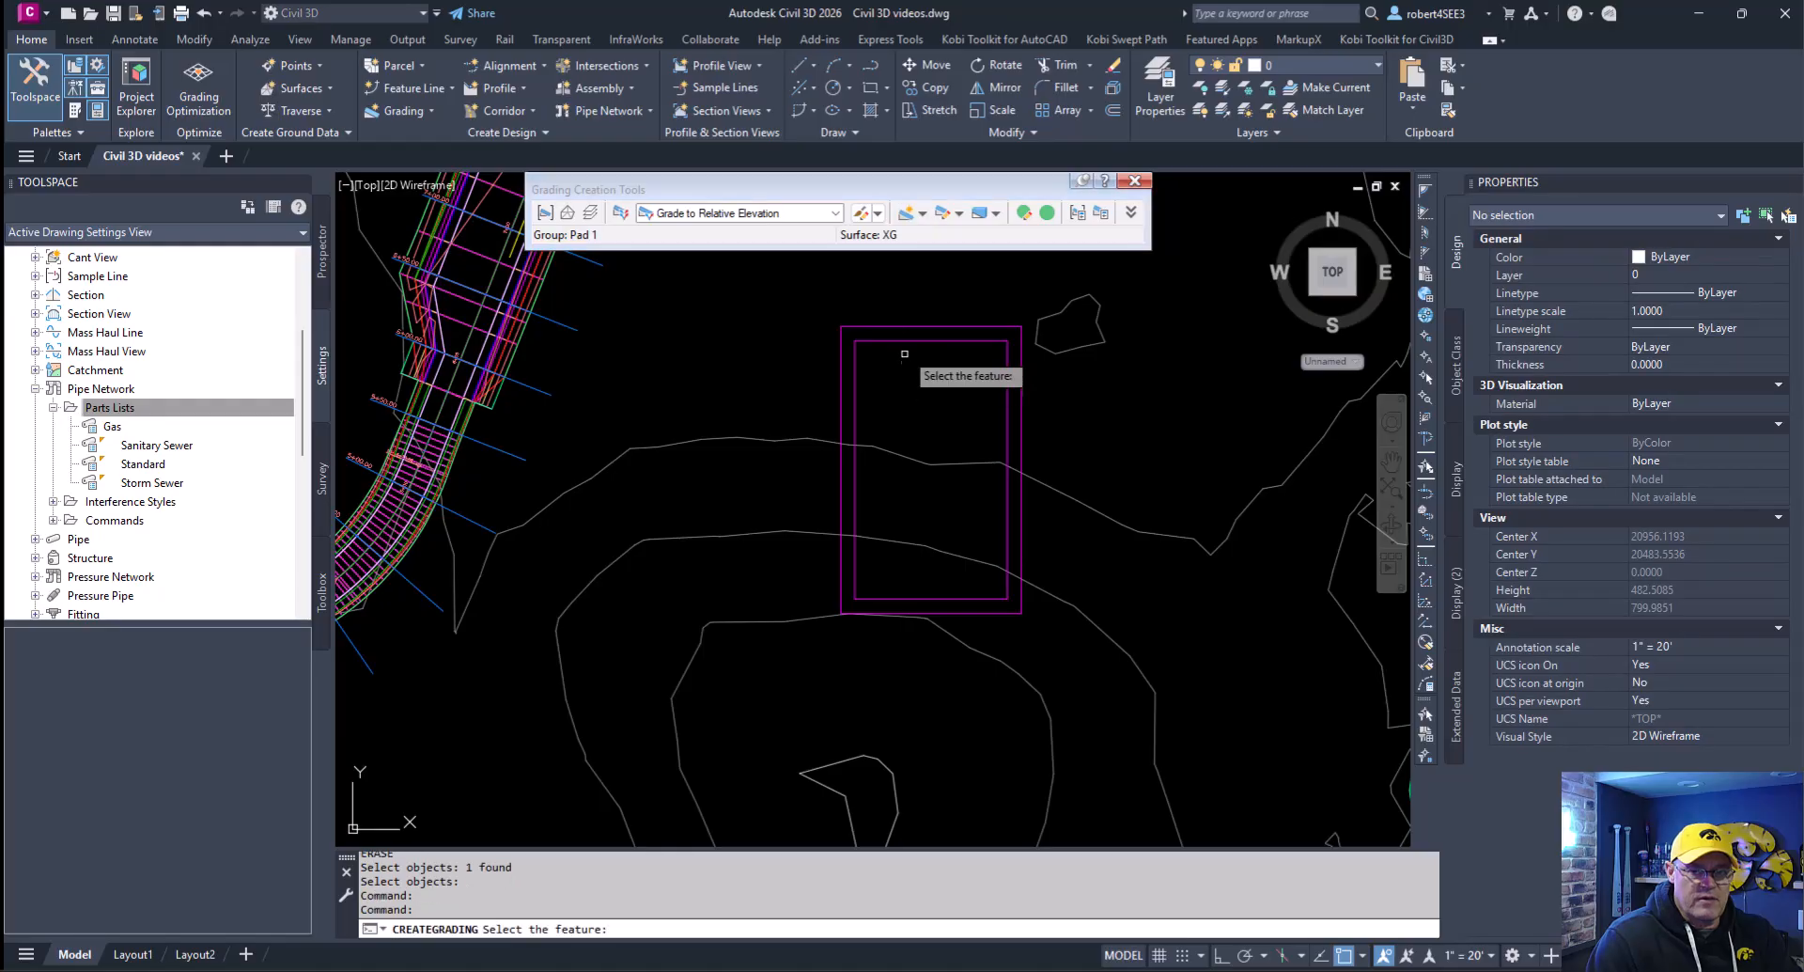
left_click(916, 340)
left_click(919, 426)
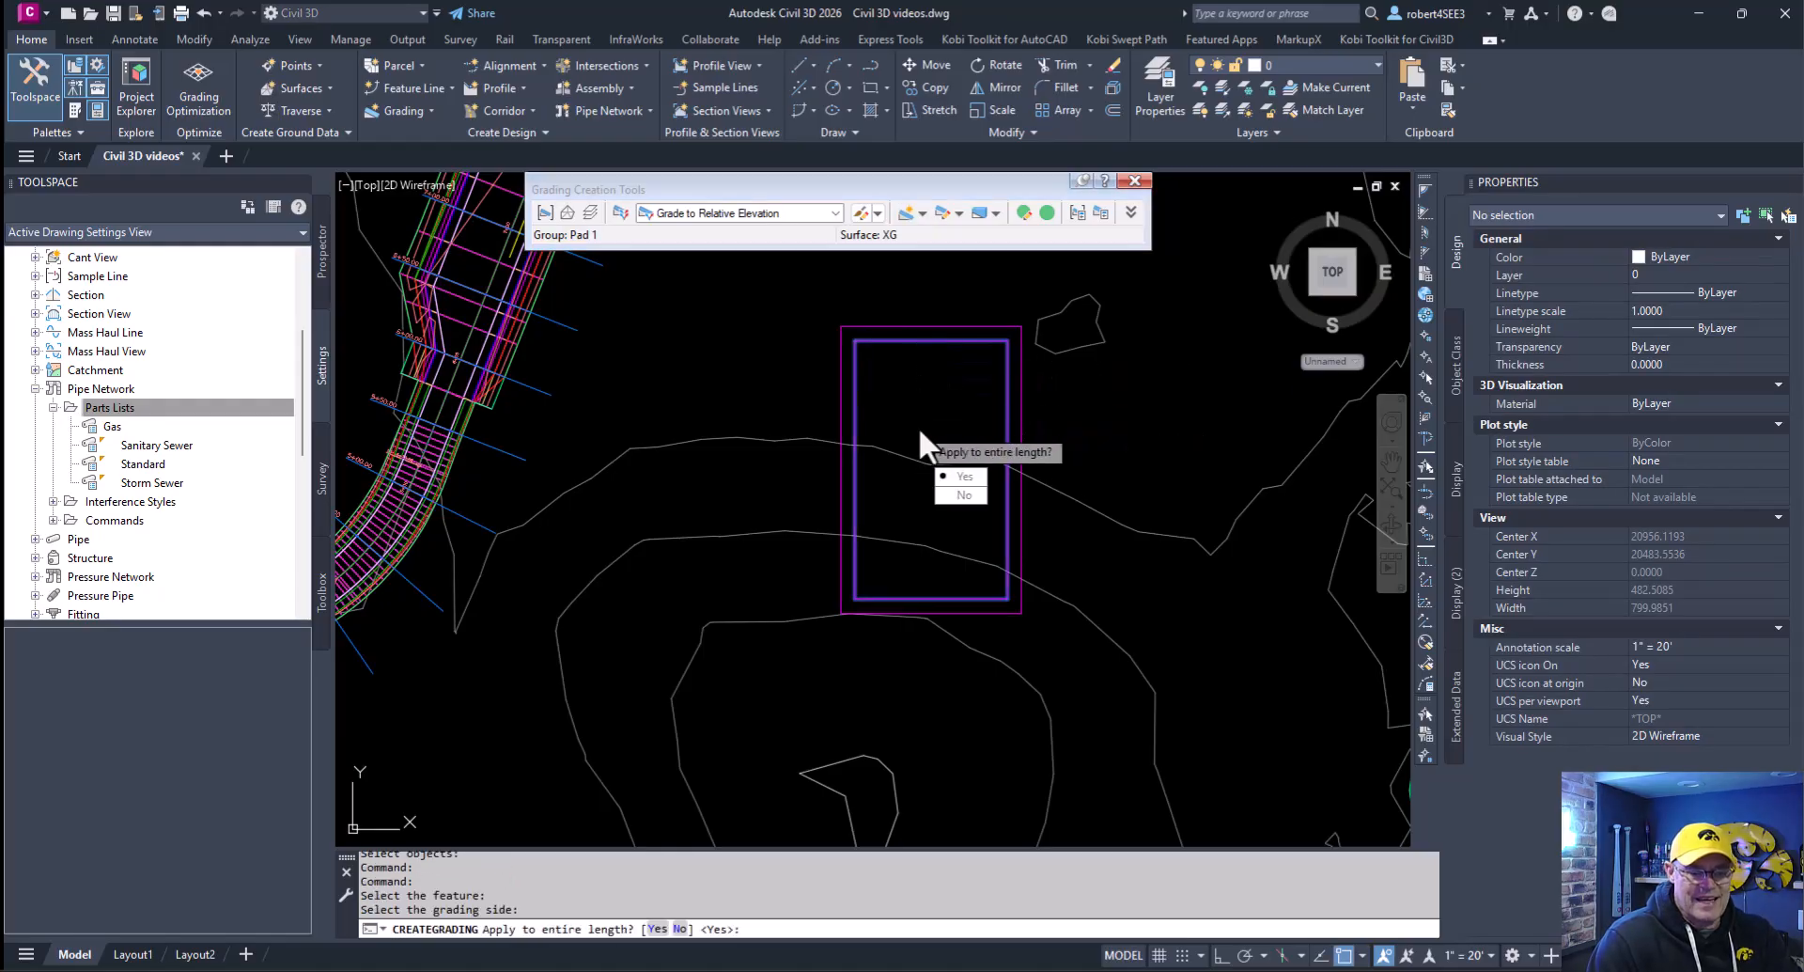
key("Return")
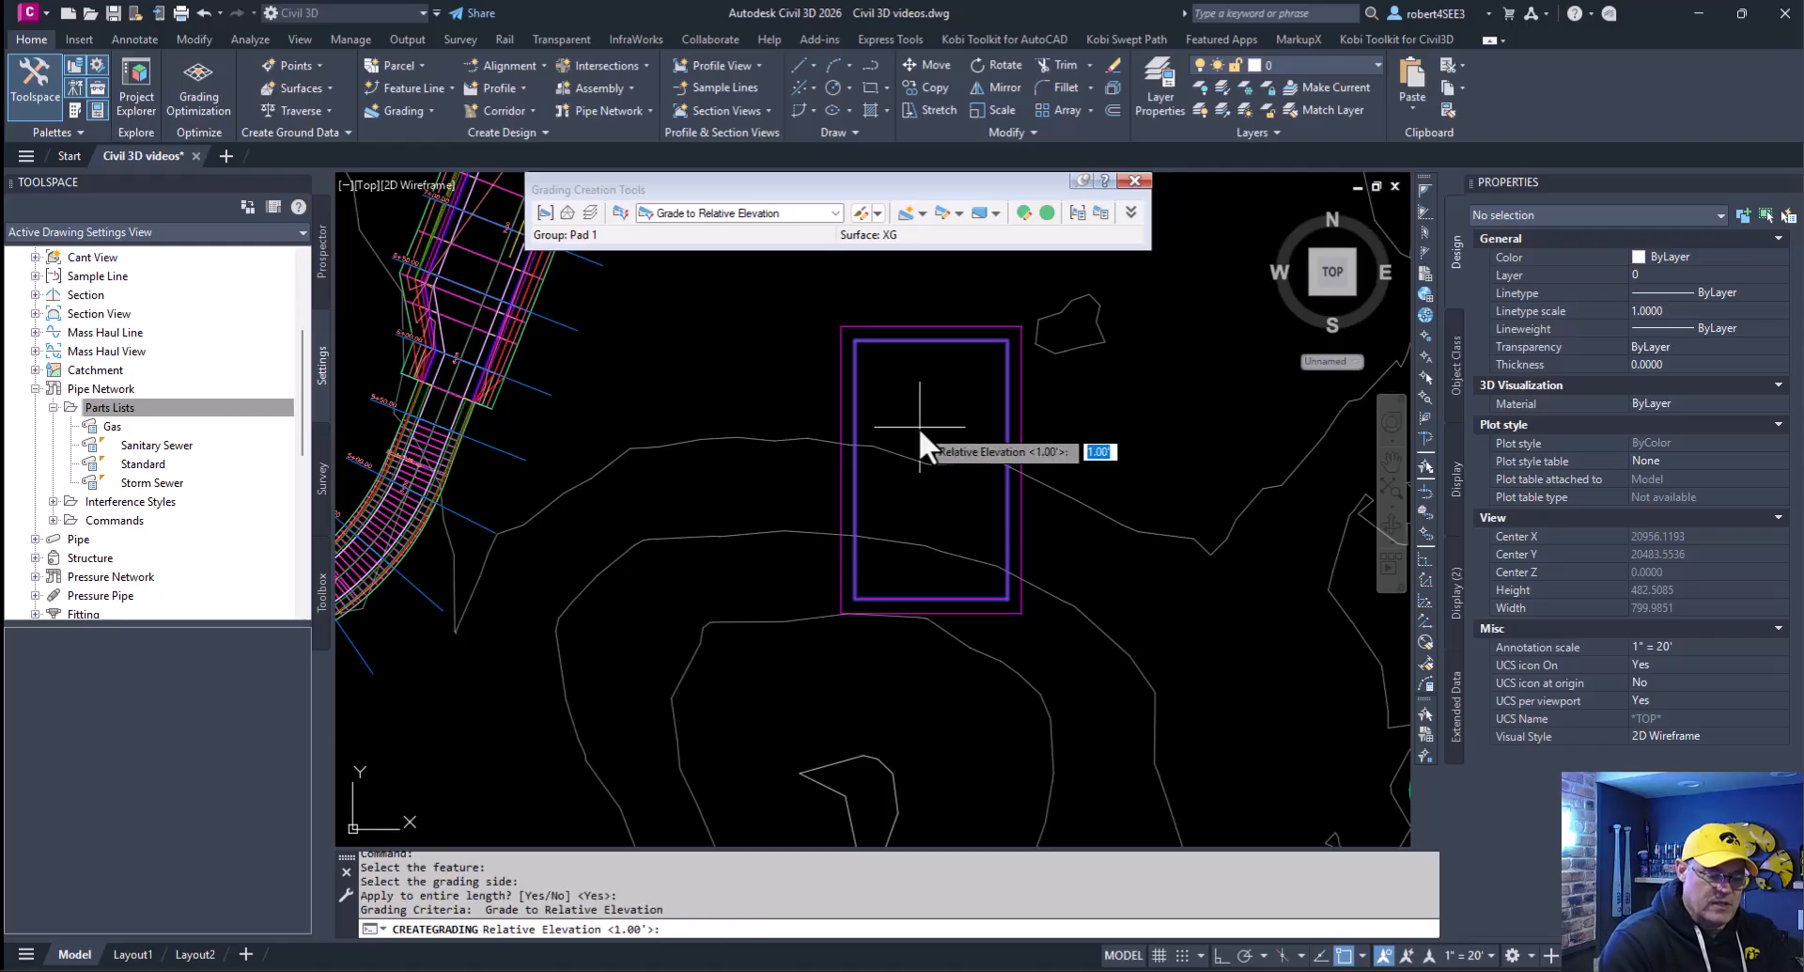
type("-10")
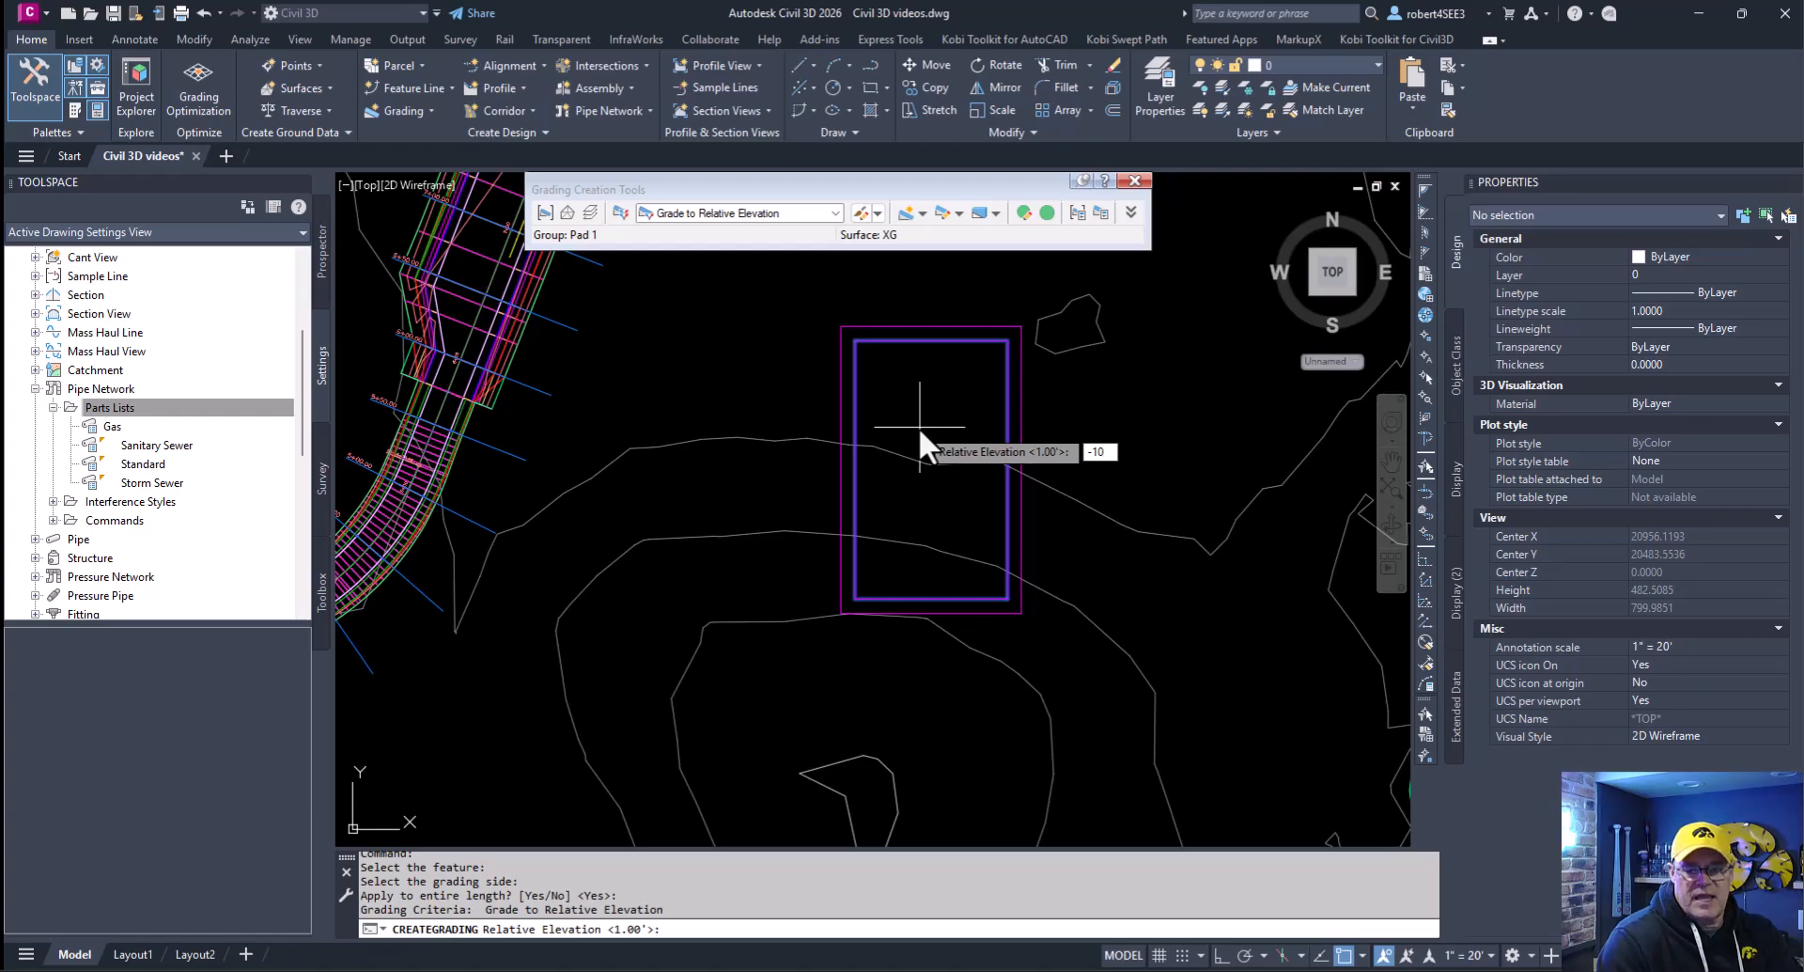
key("Return")
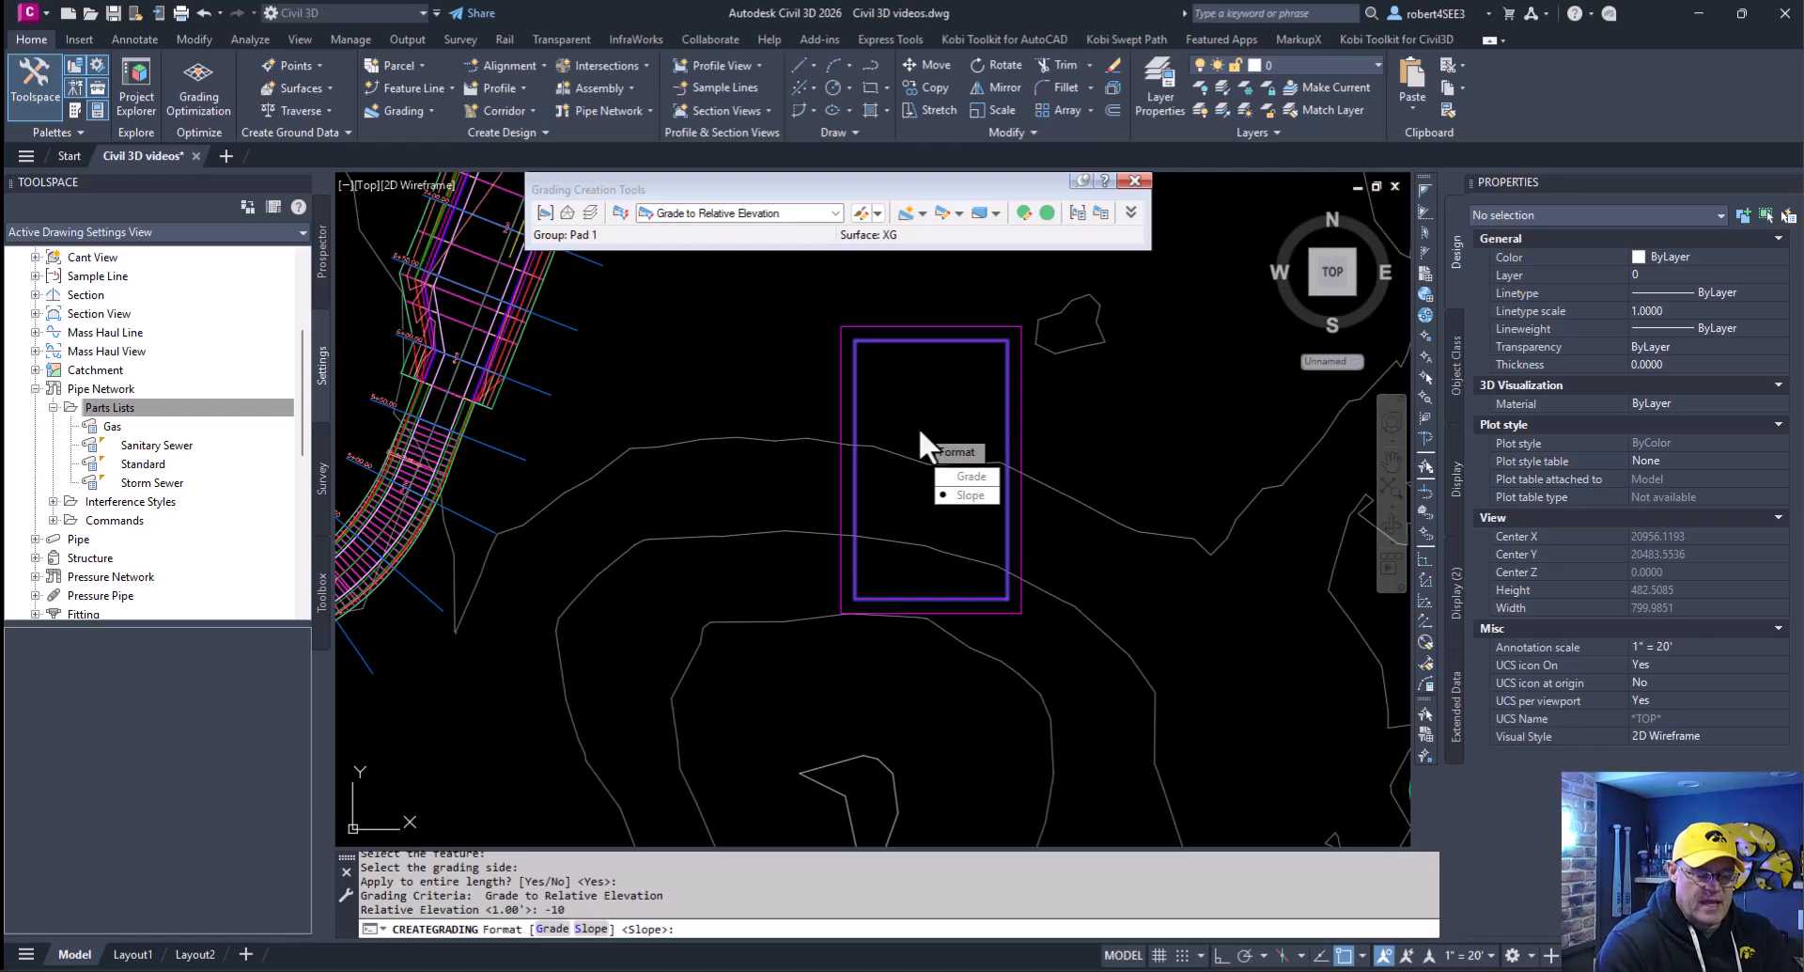
key("Return")
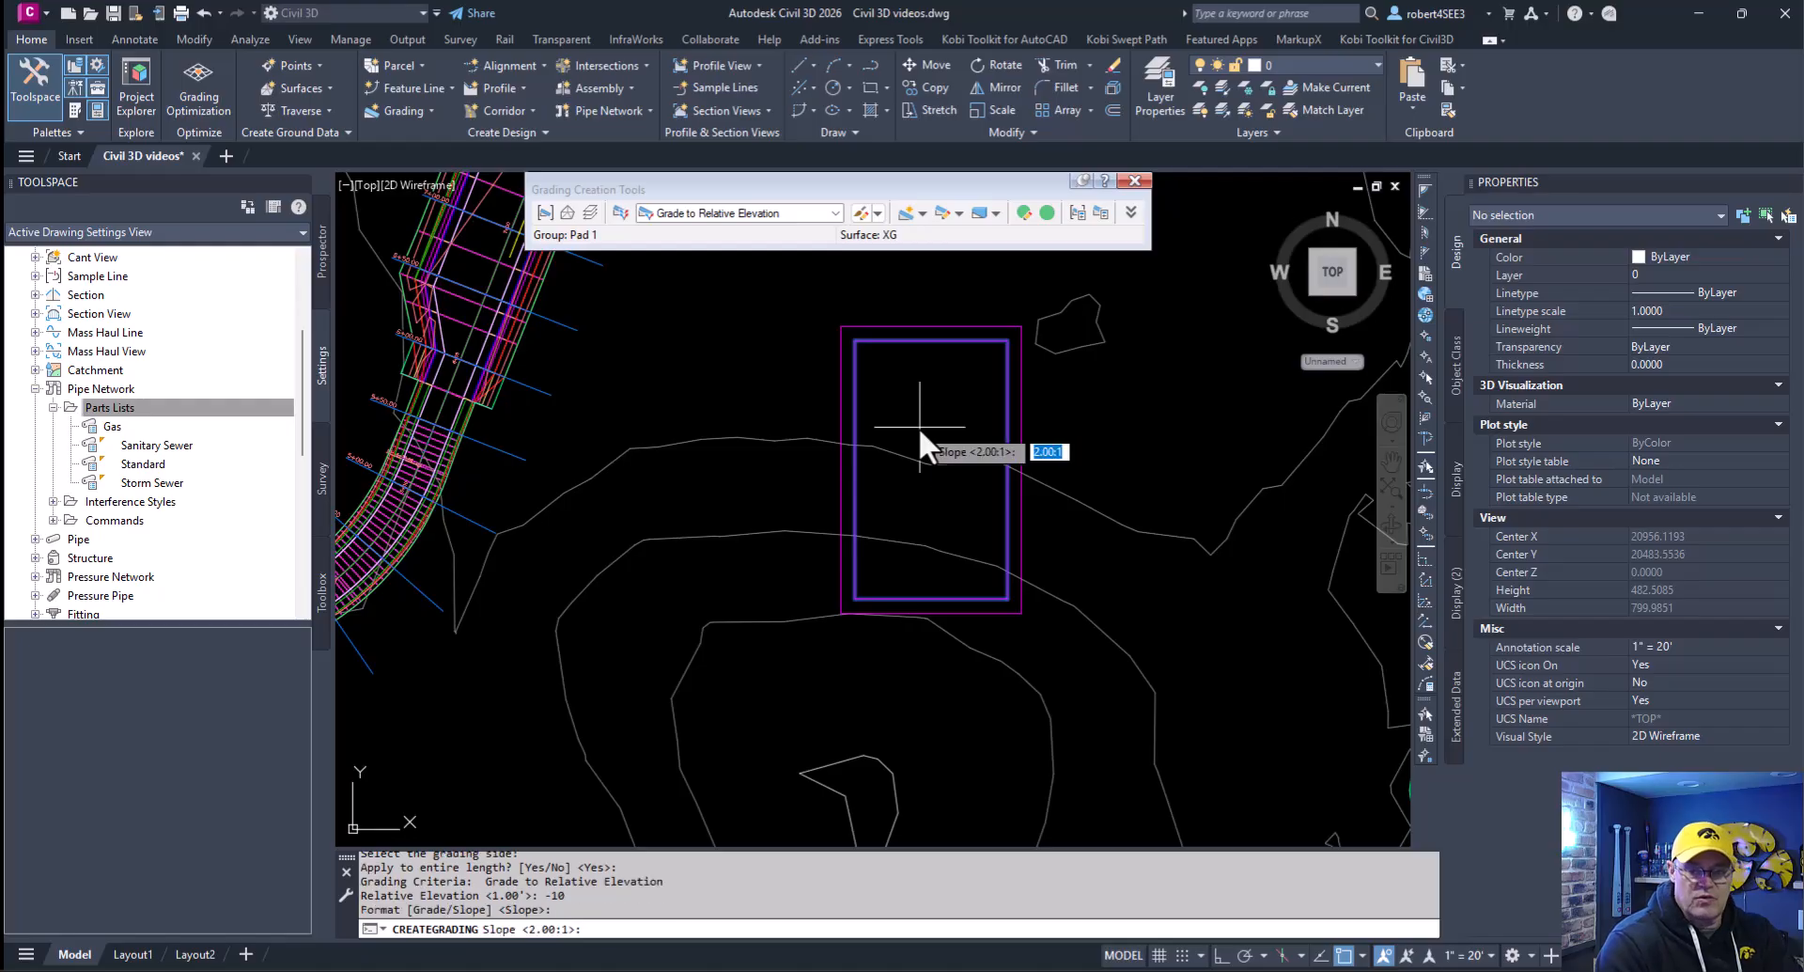
key("Return")
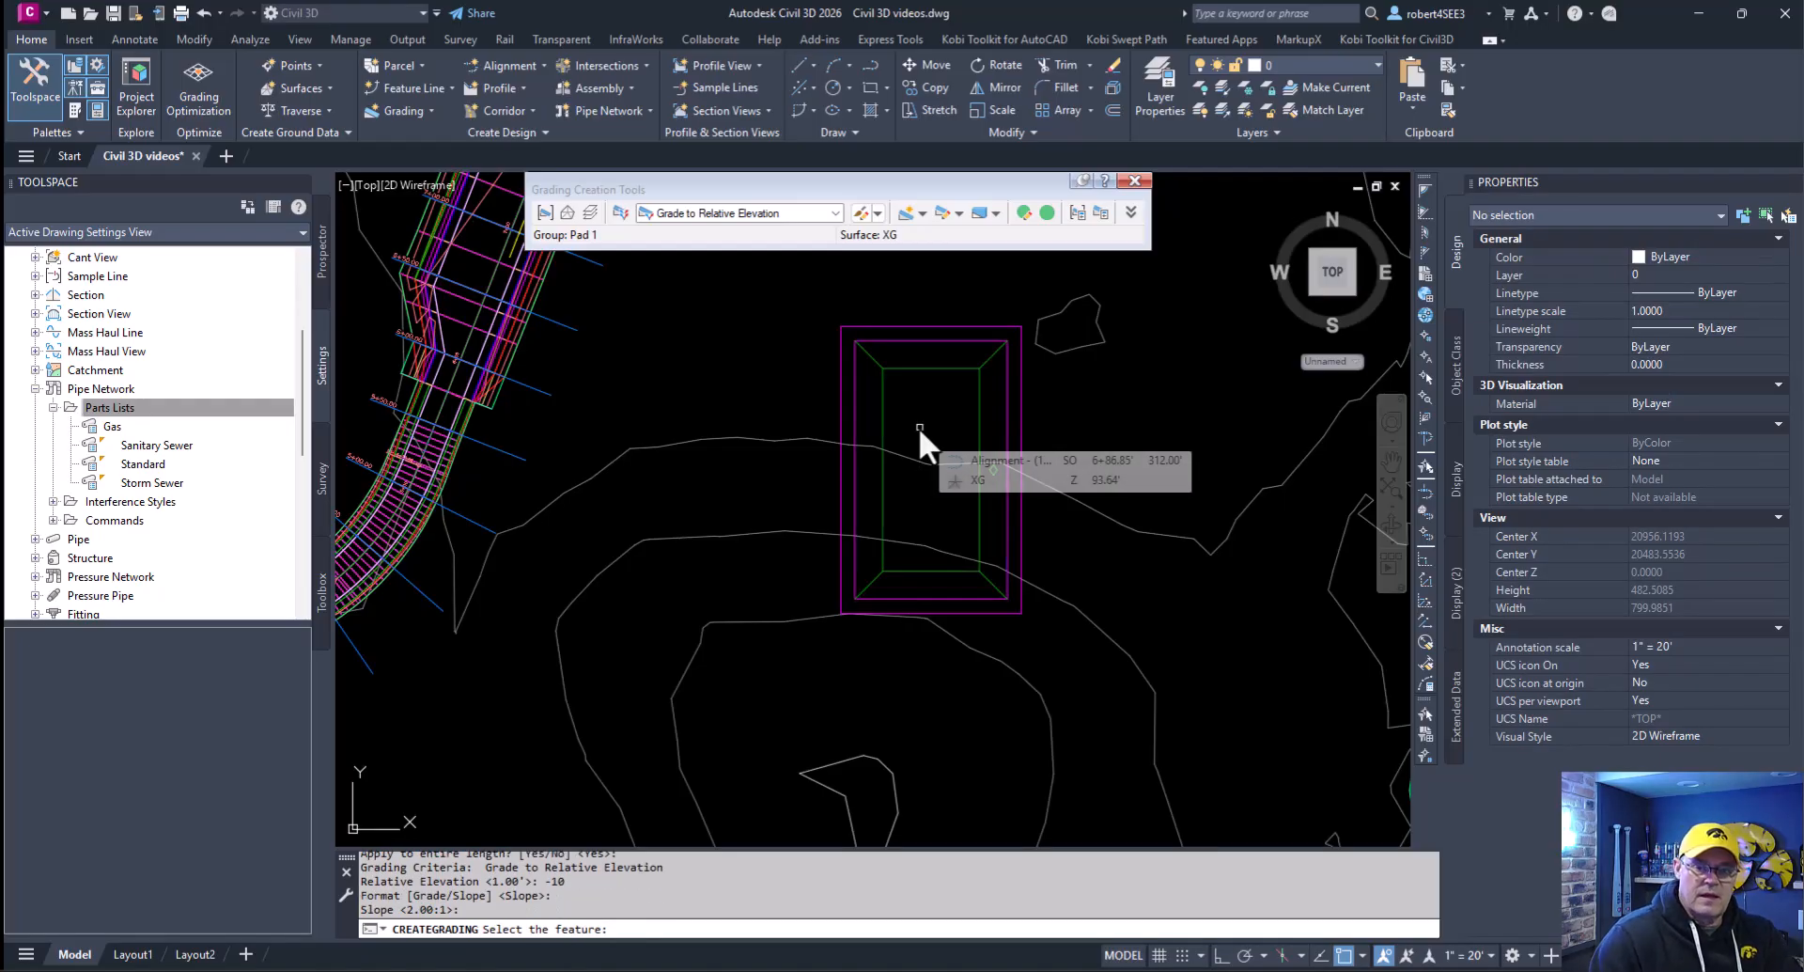
- Begin a Grade to Surface grading outside the outer rectangle, limited to its north end from station 6+06.10 to 1+93.10
left_click(836, 214)
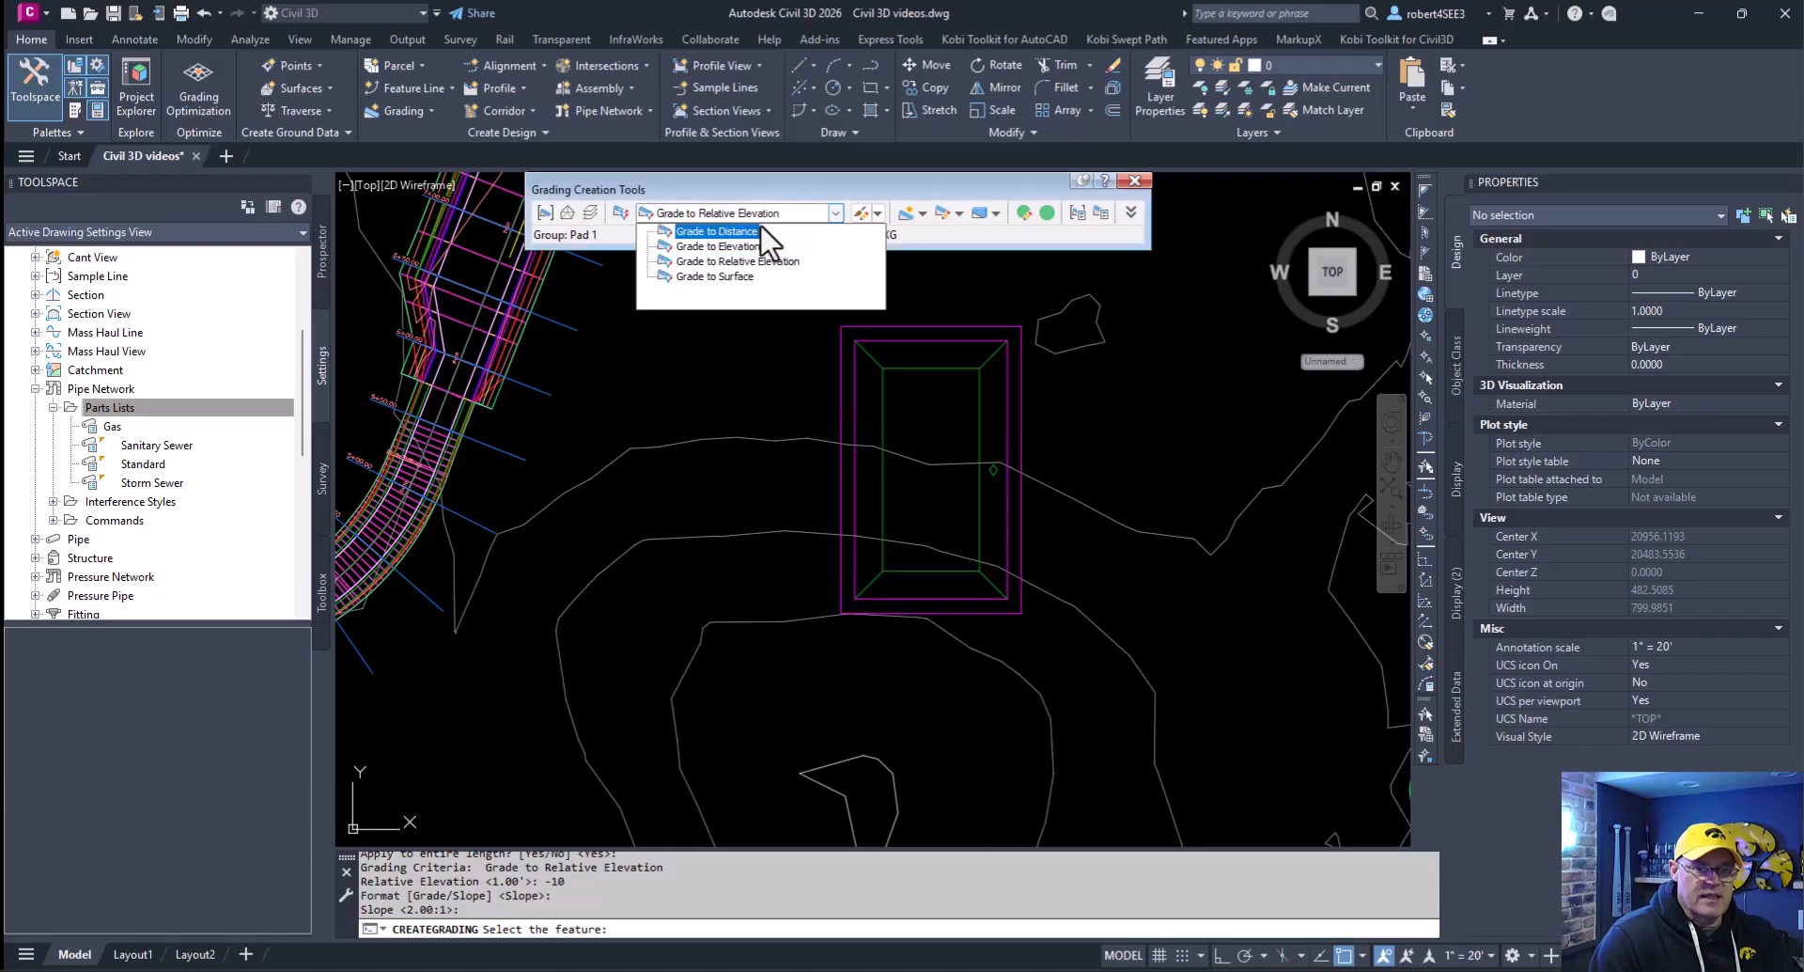
left_click(716, 276)
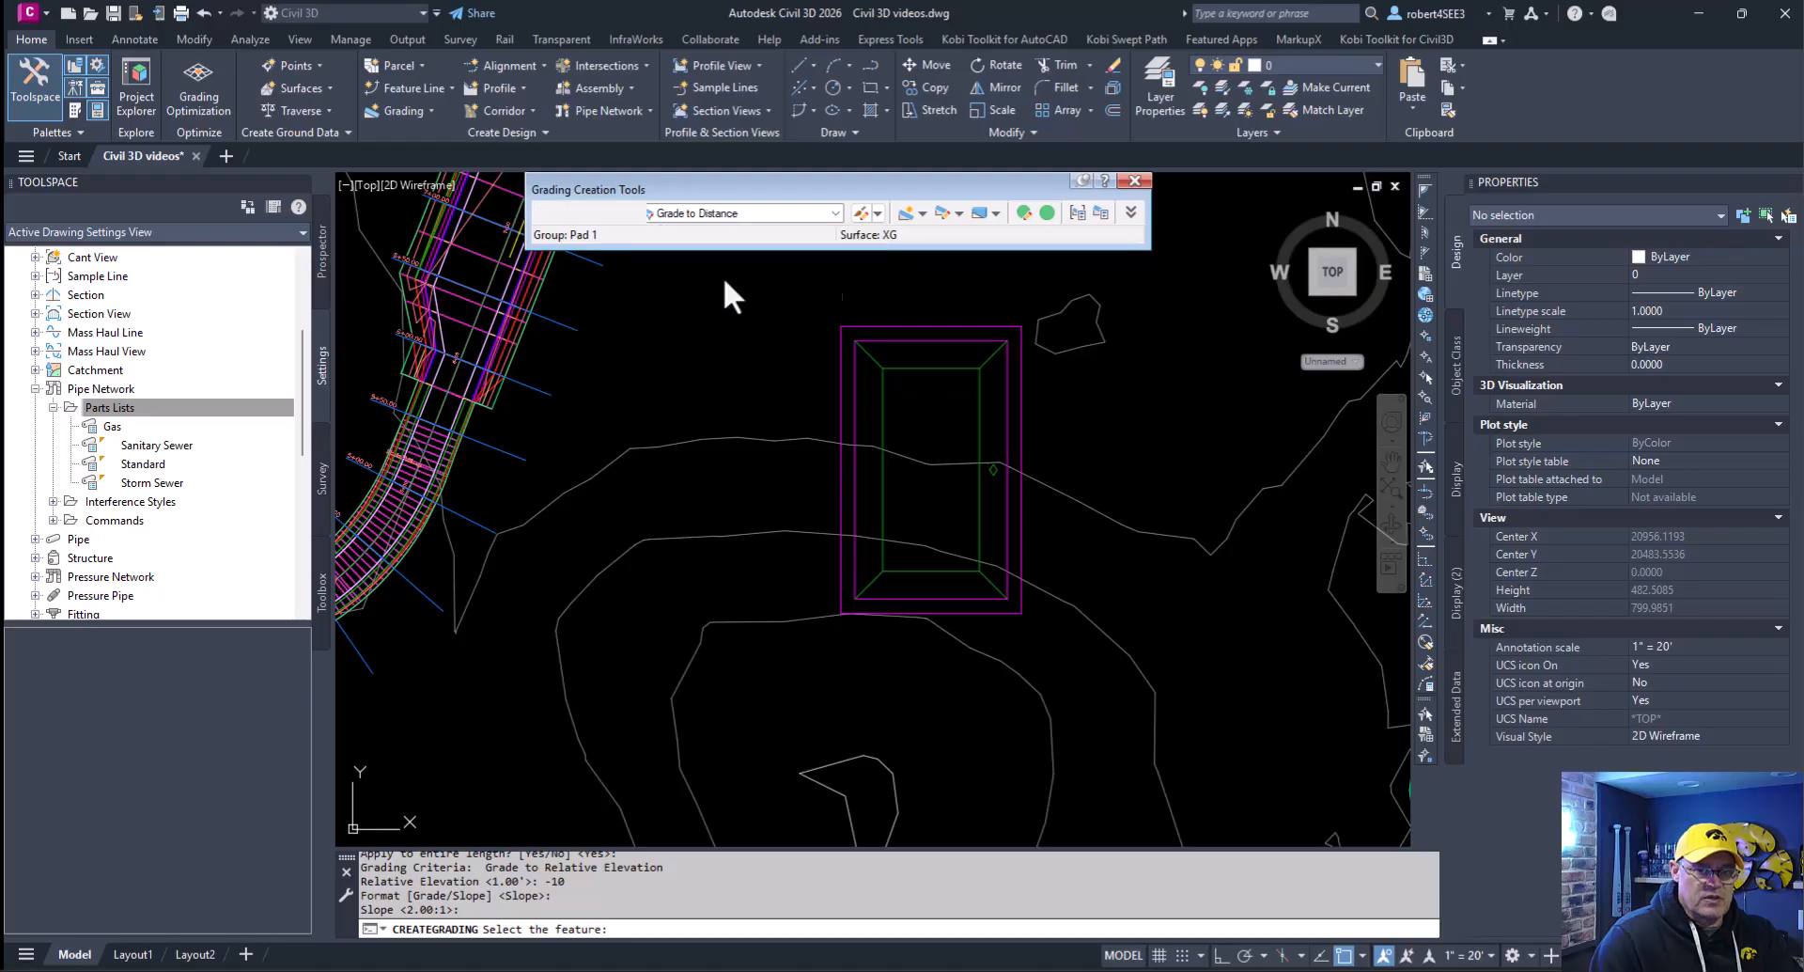
left_click(887, 326)
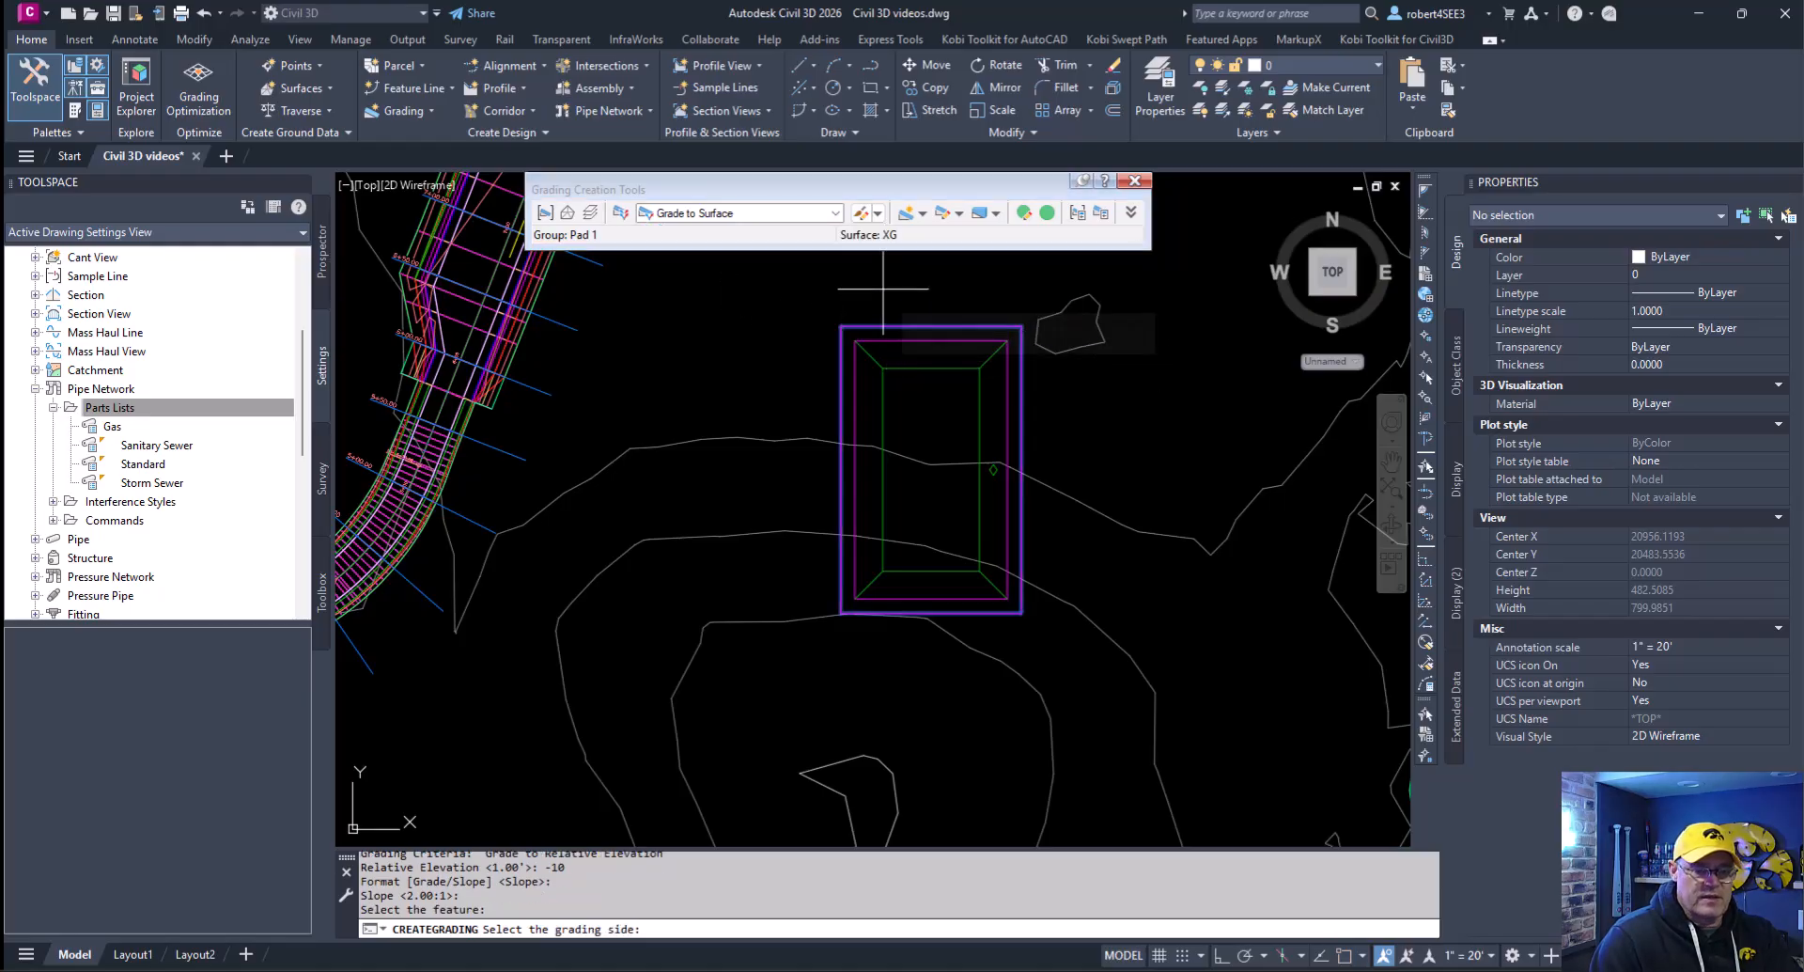
left_click(882, 290)
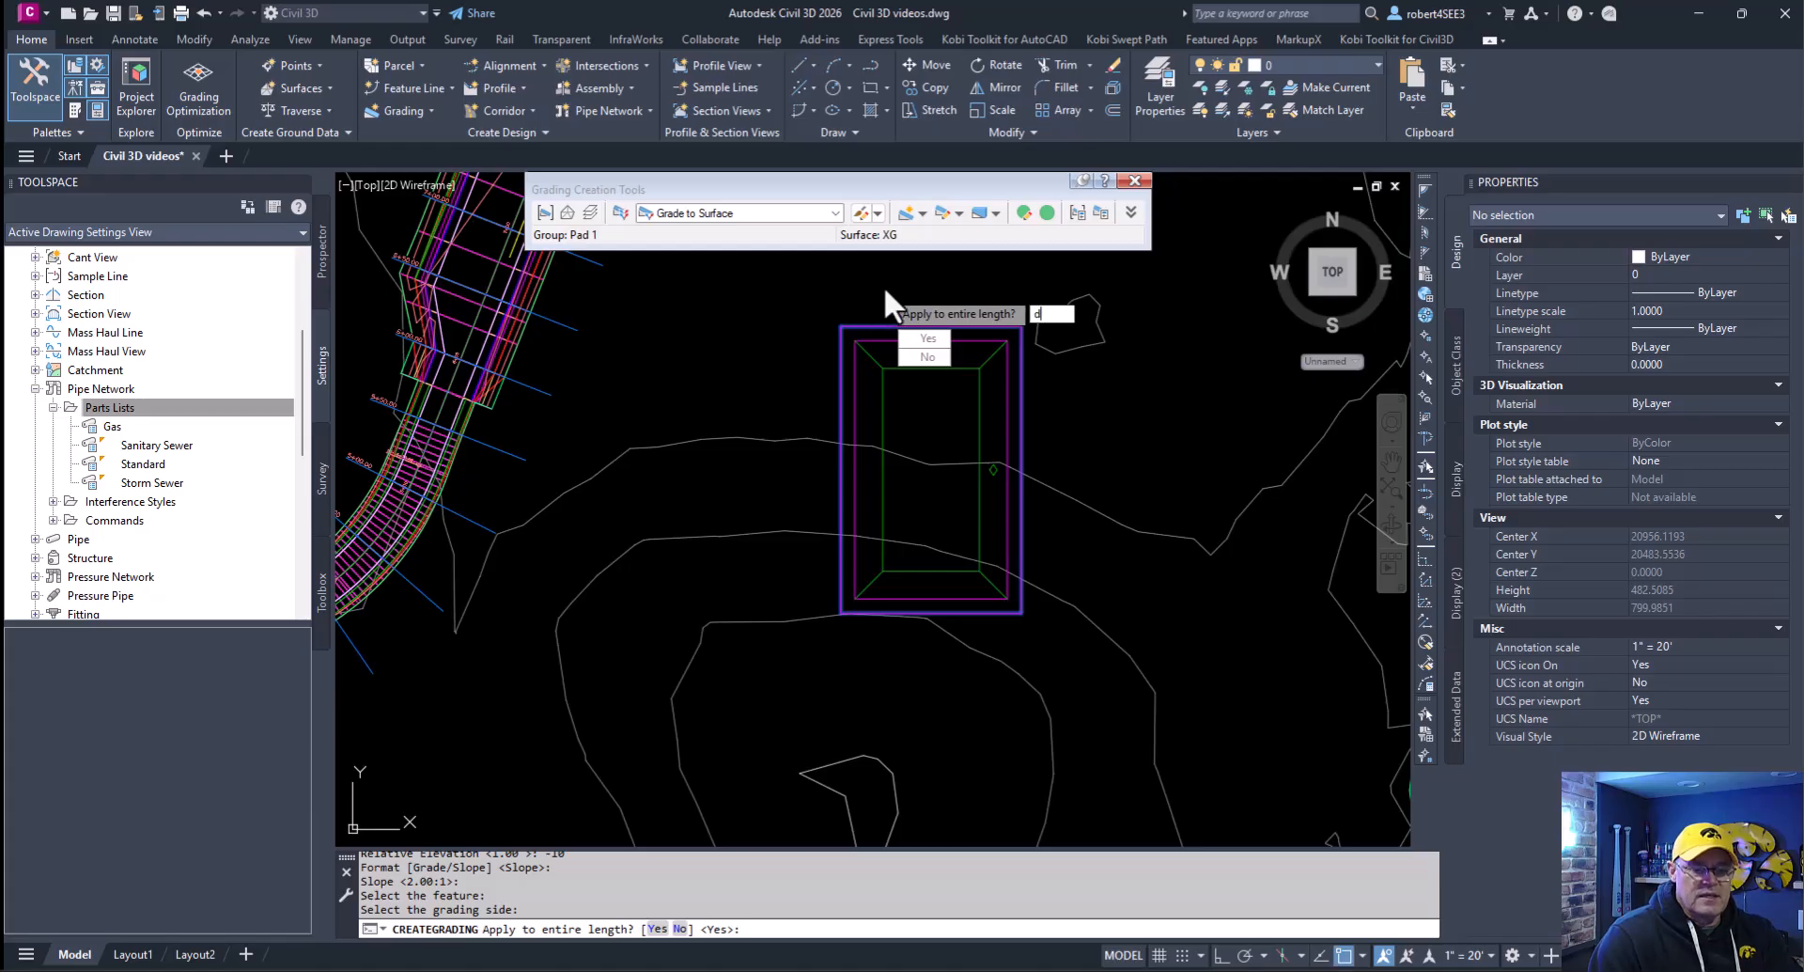
left_click(924, 356)
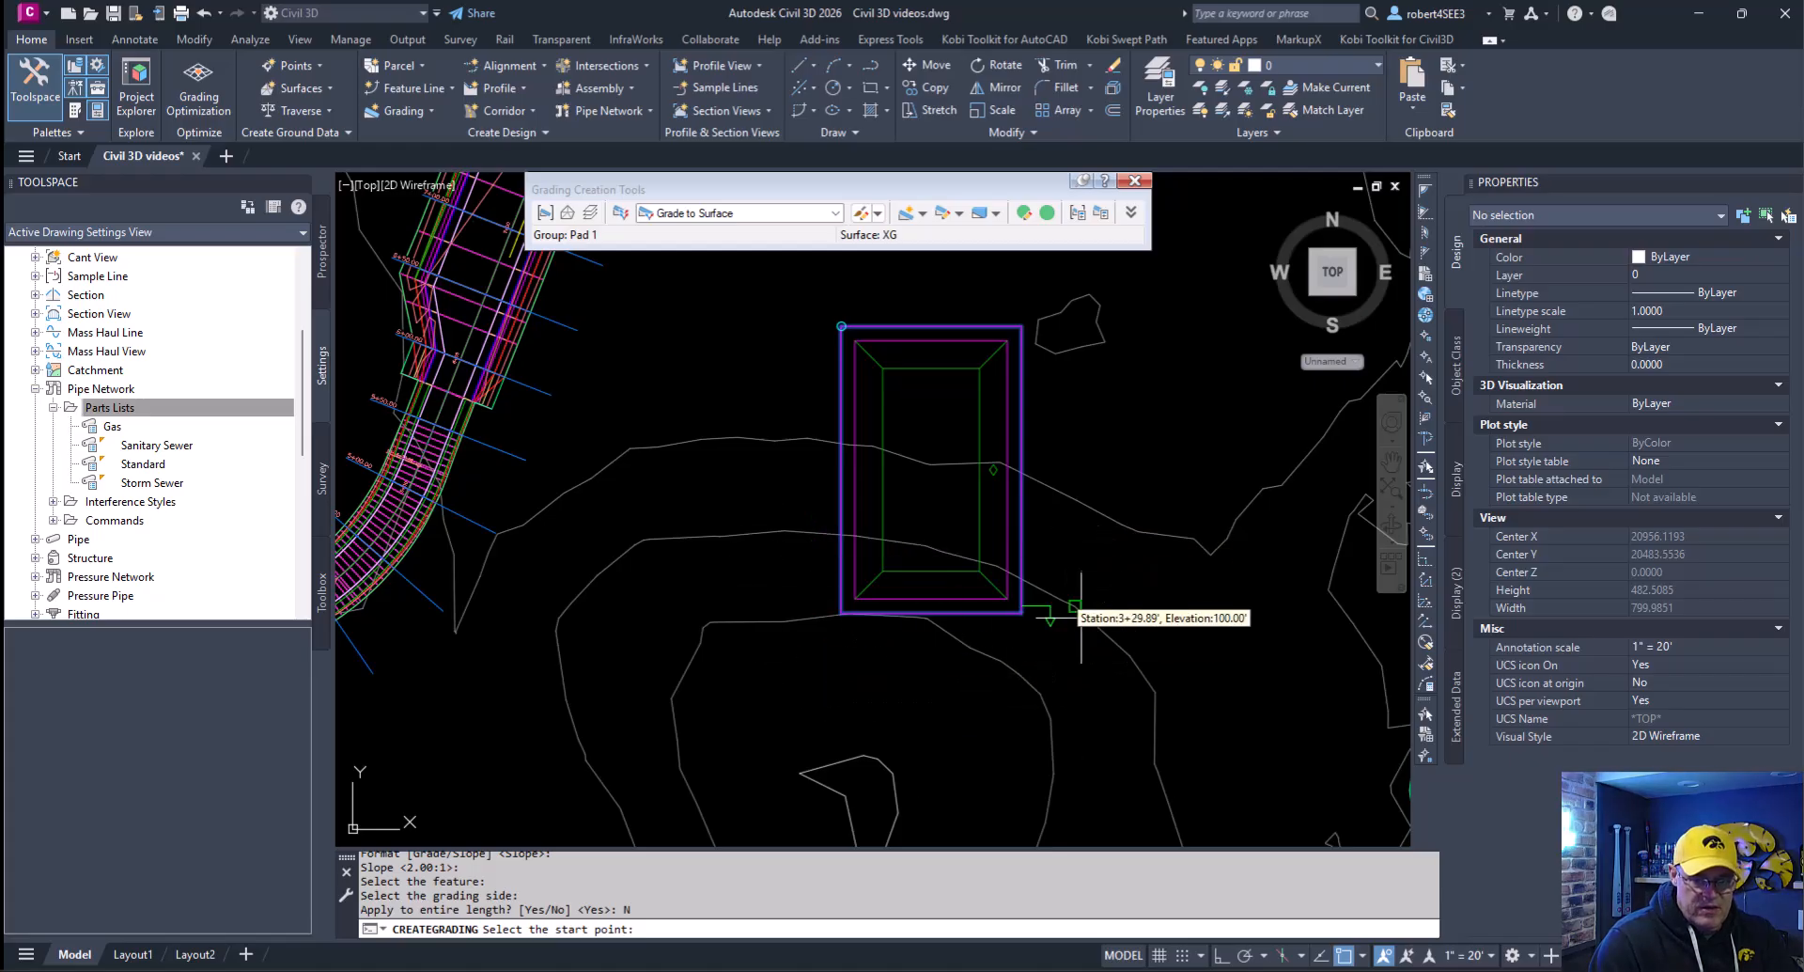
left_click(792, 411)
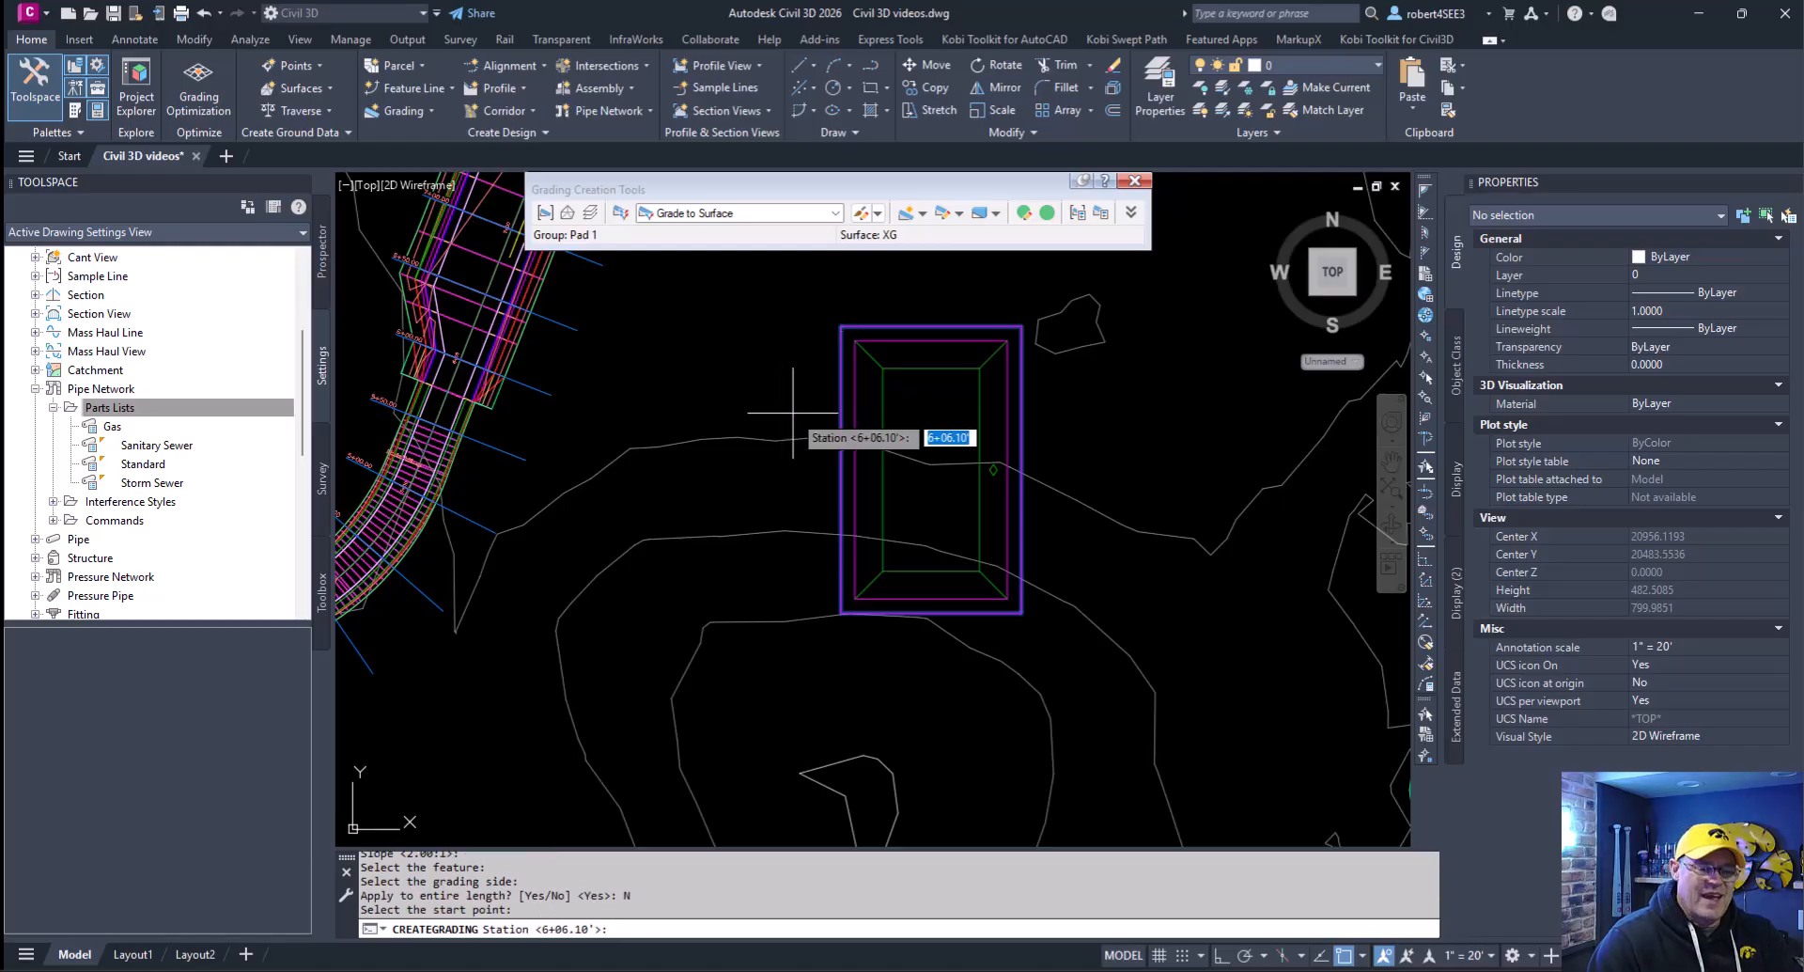
key("Return")
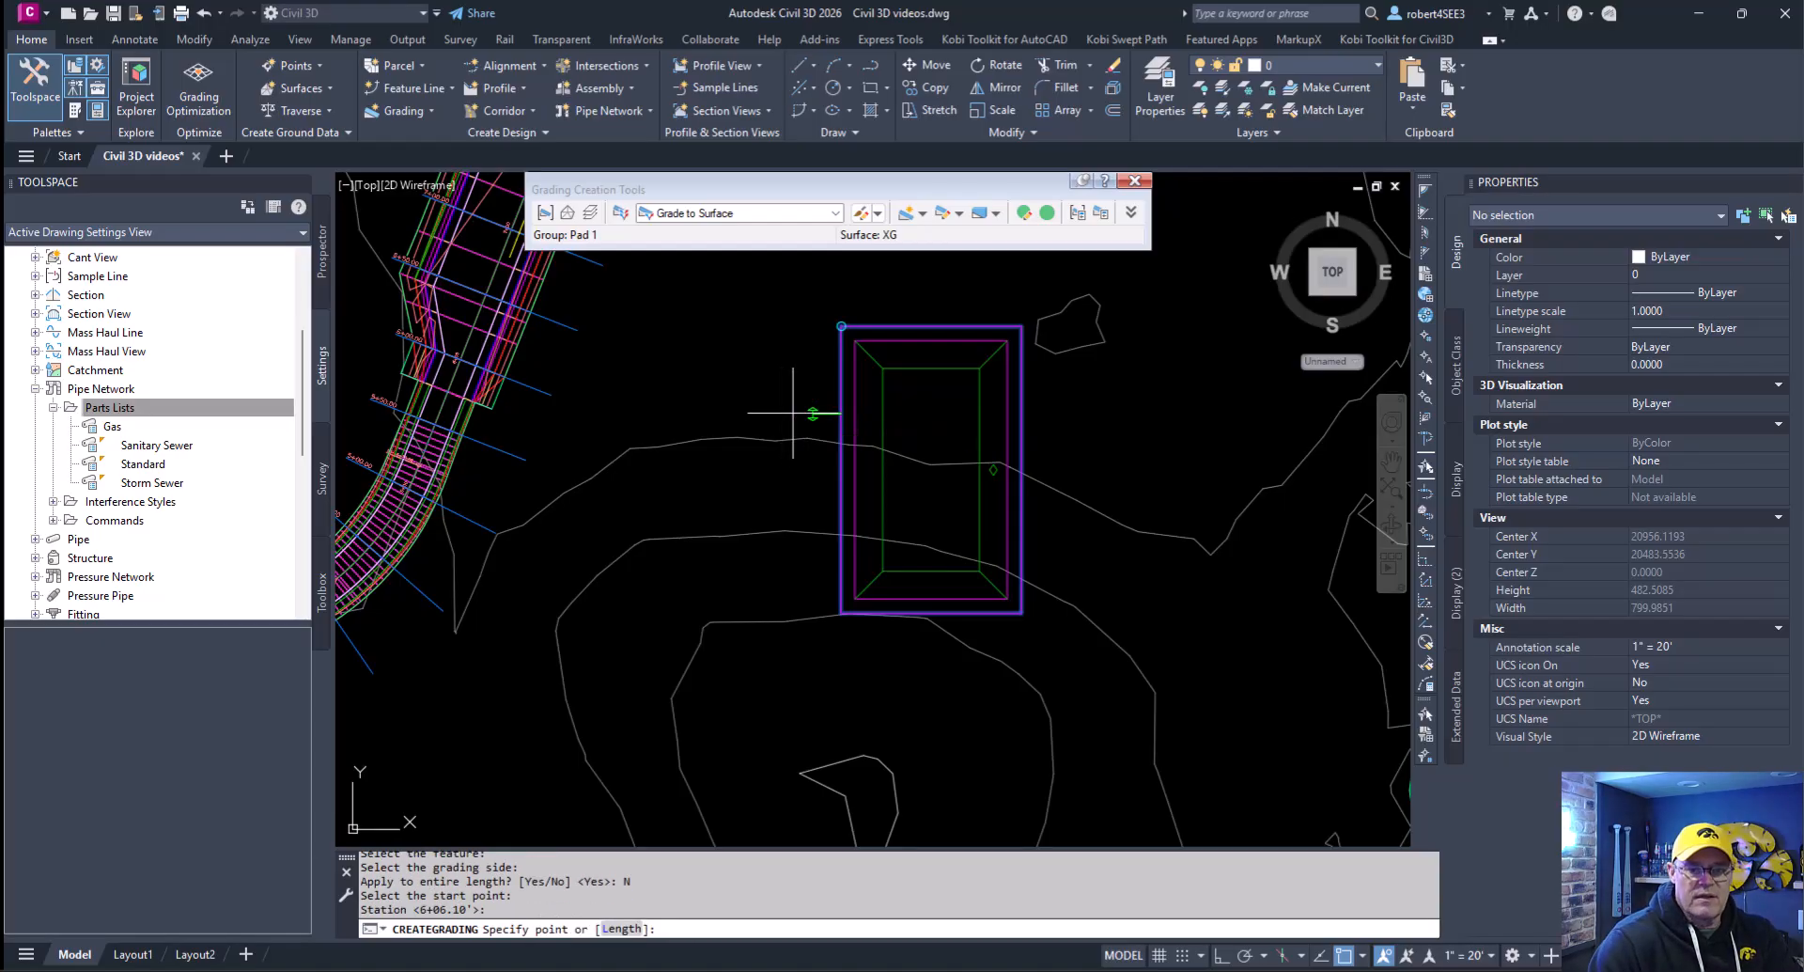
left_click(1063, 414)
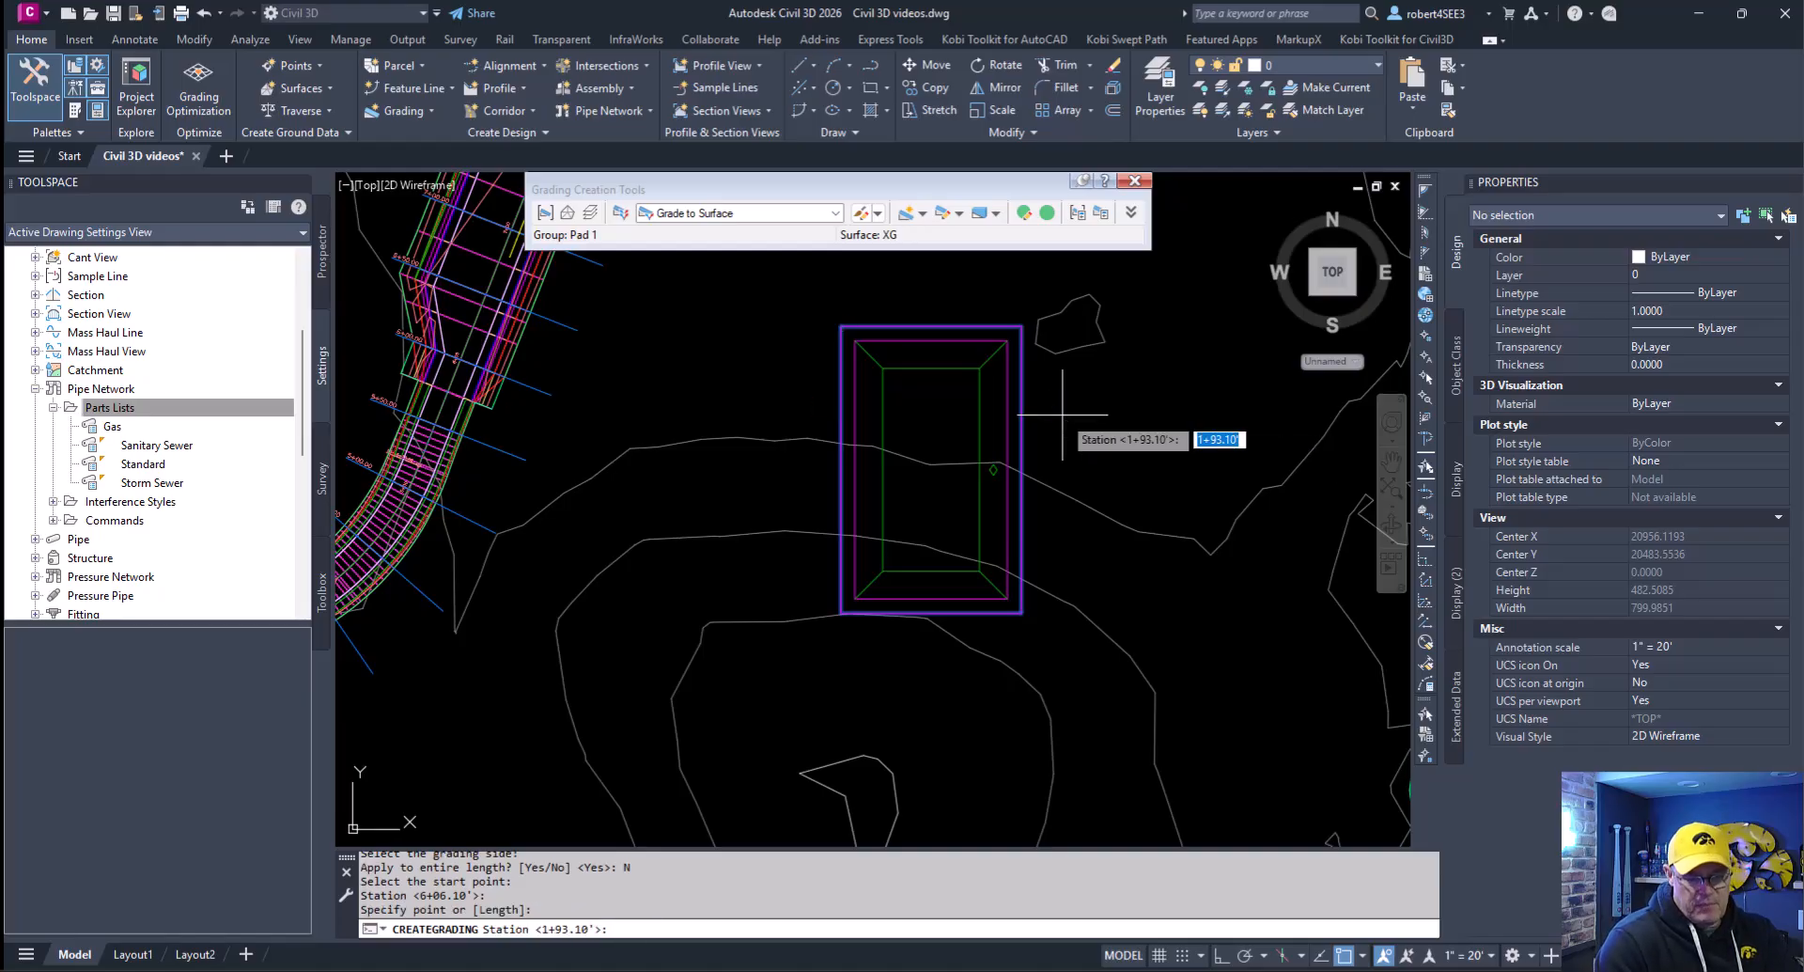
key("Return")
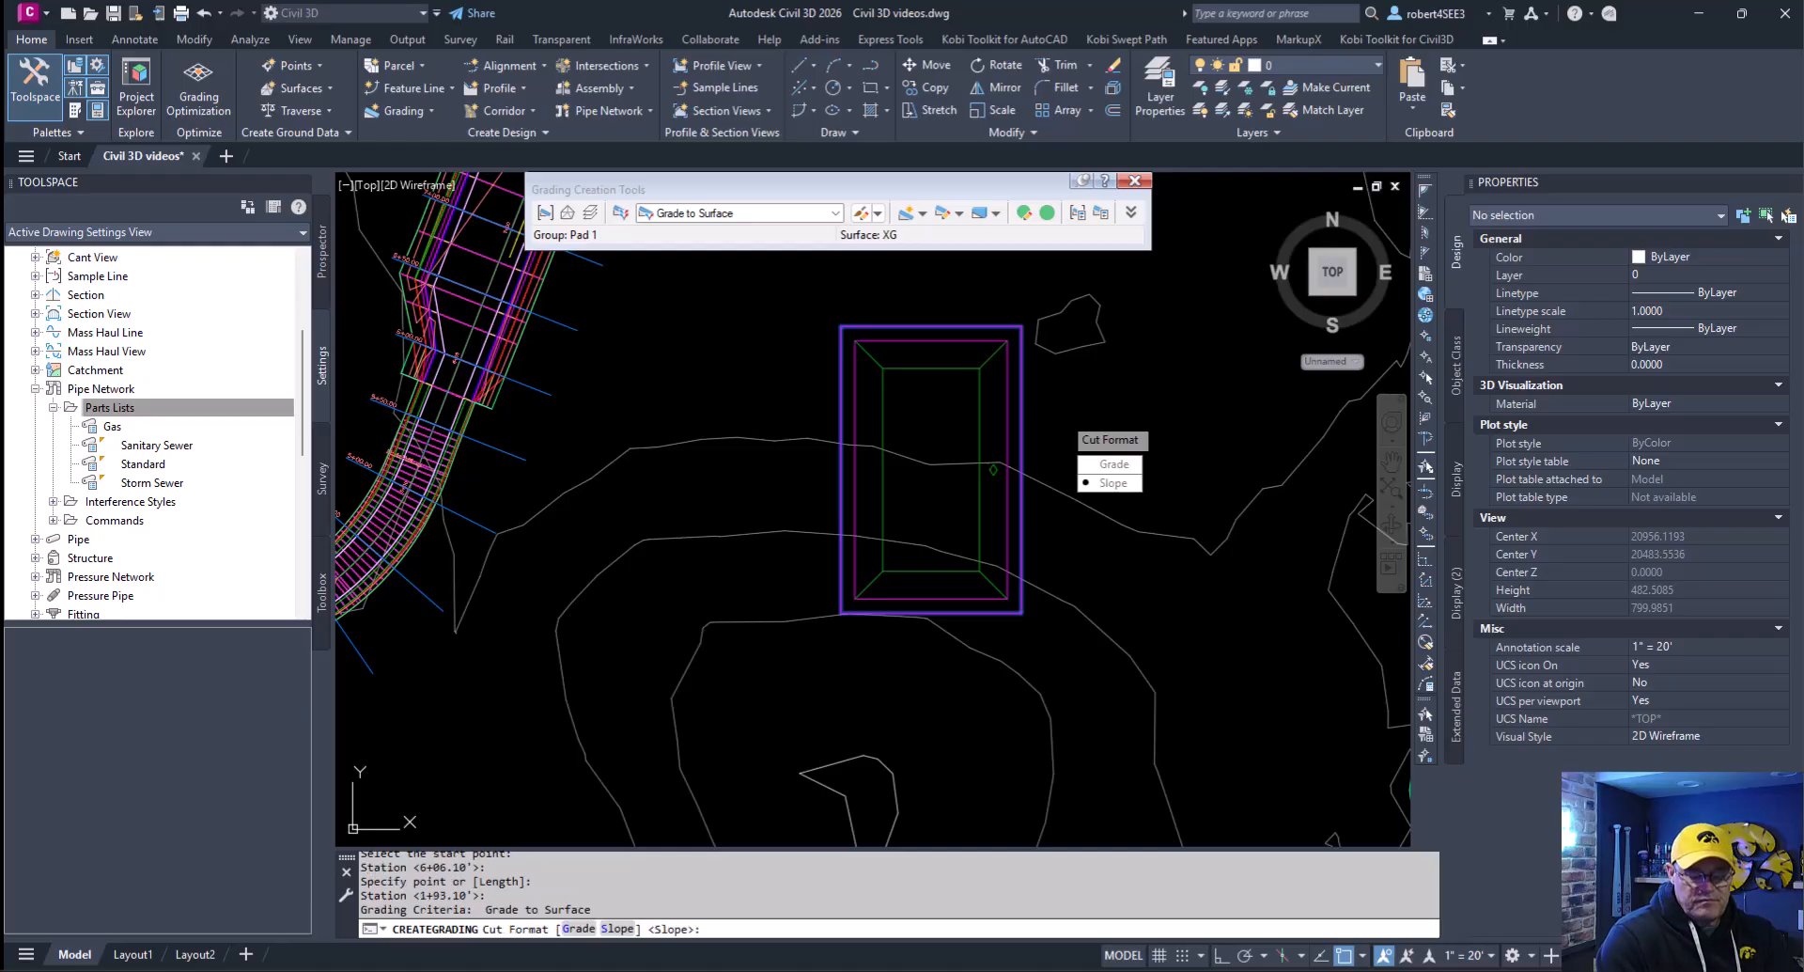
- Finish the north-end grading using slope format with a 3:1 cut slope and a 4:1 fill slope
key("Return")
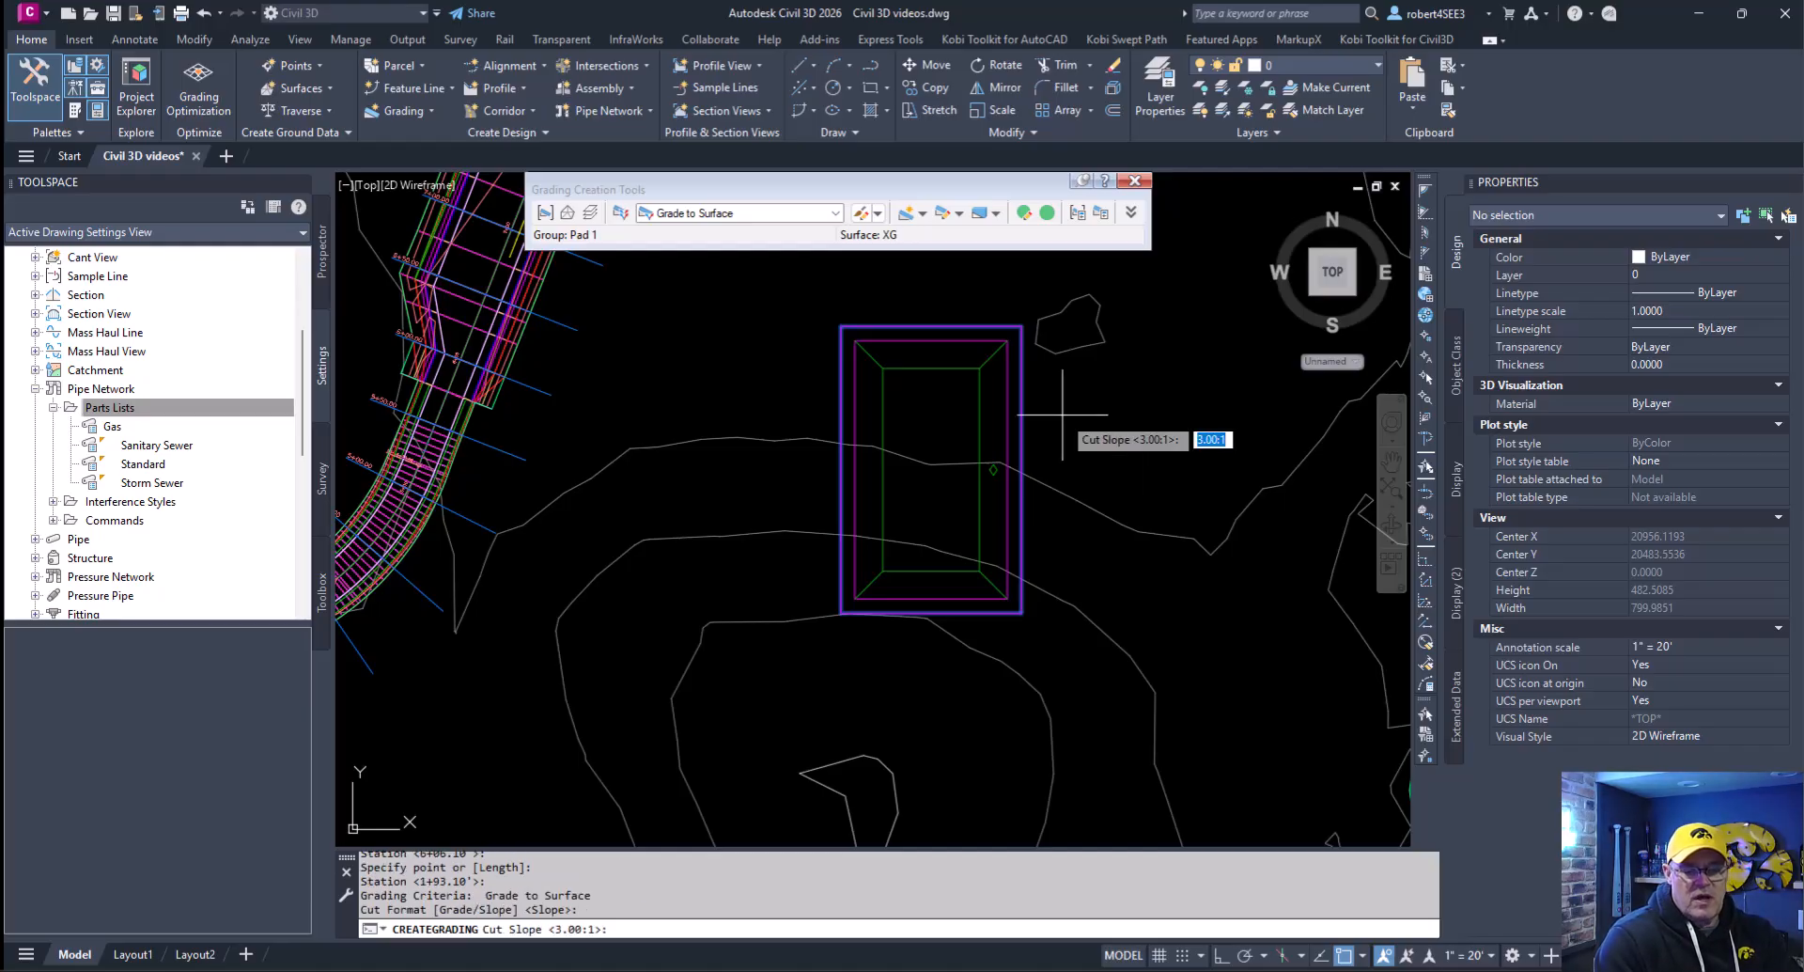
key("Return")
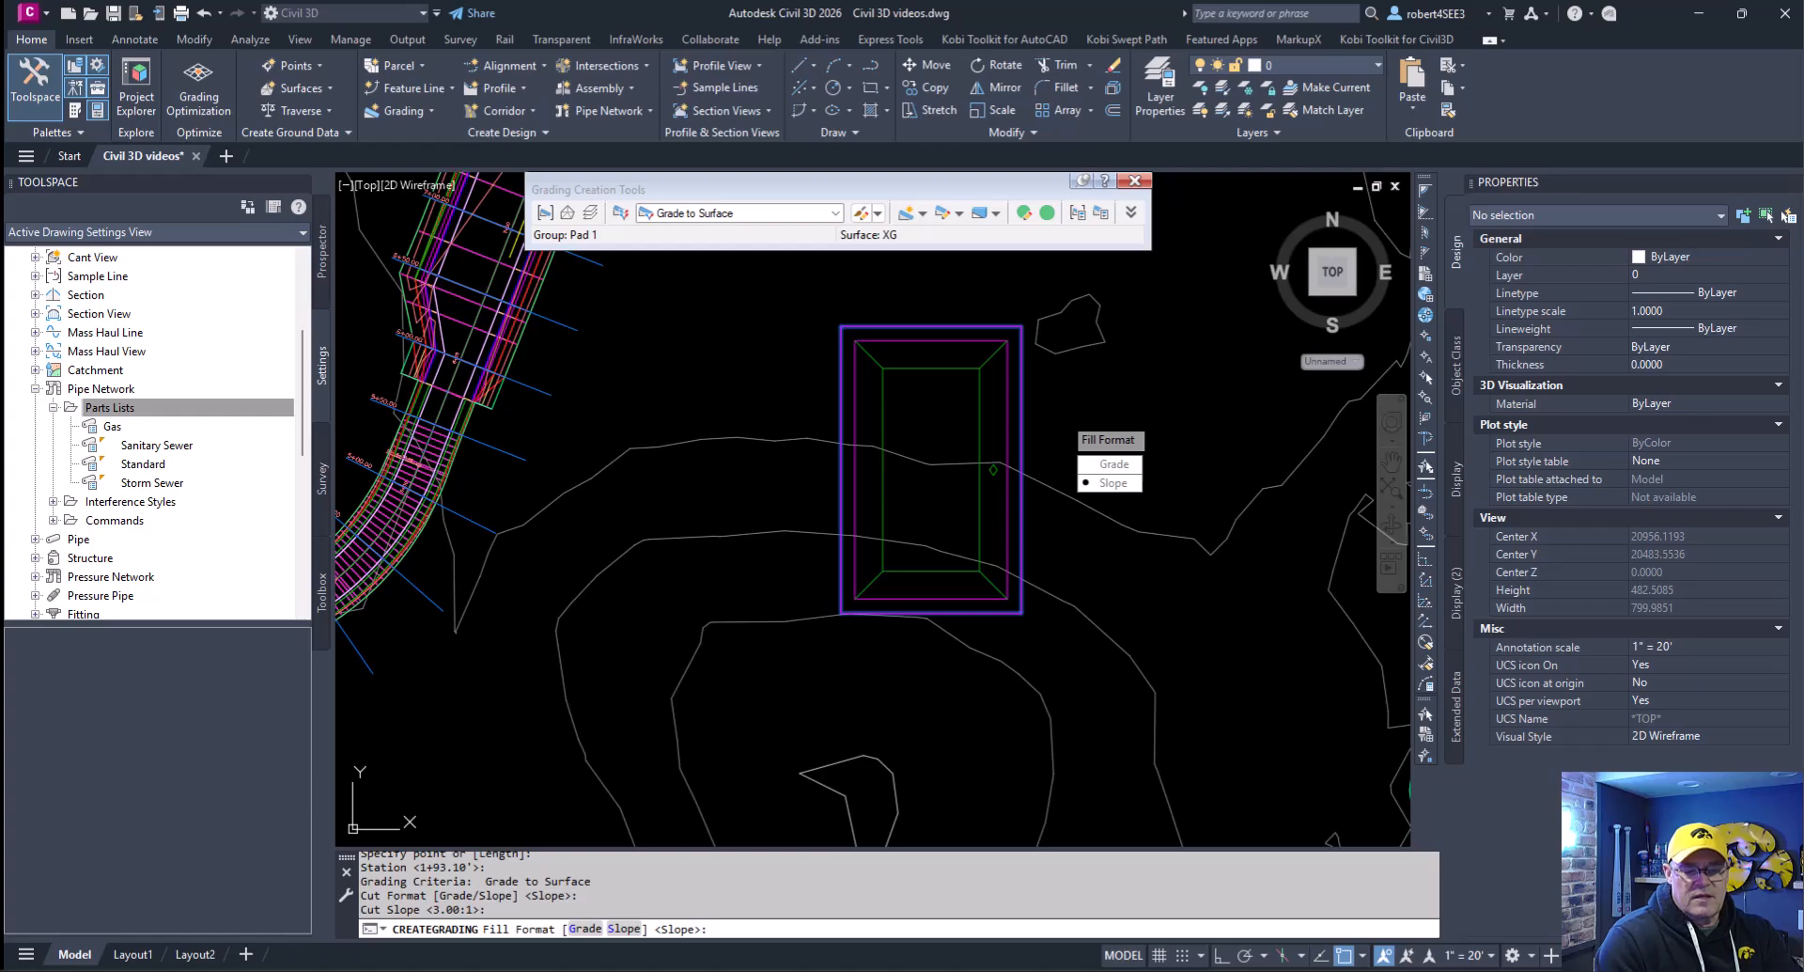
key("Return")
key("Return")
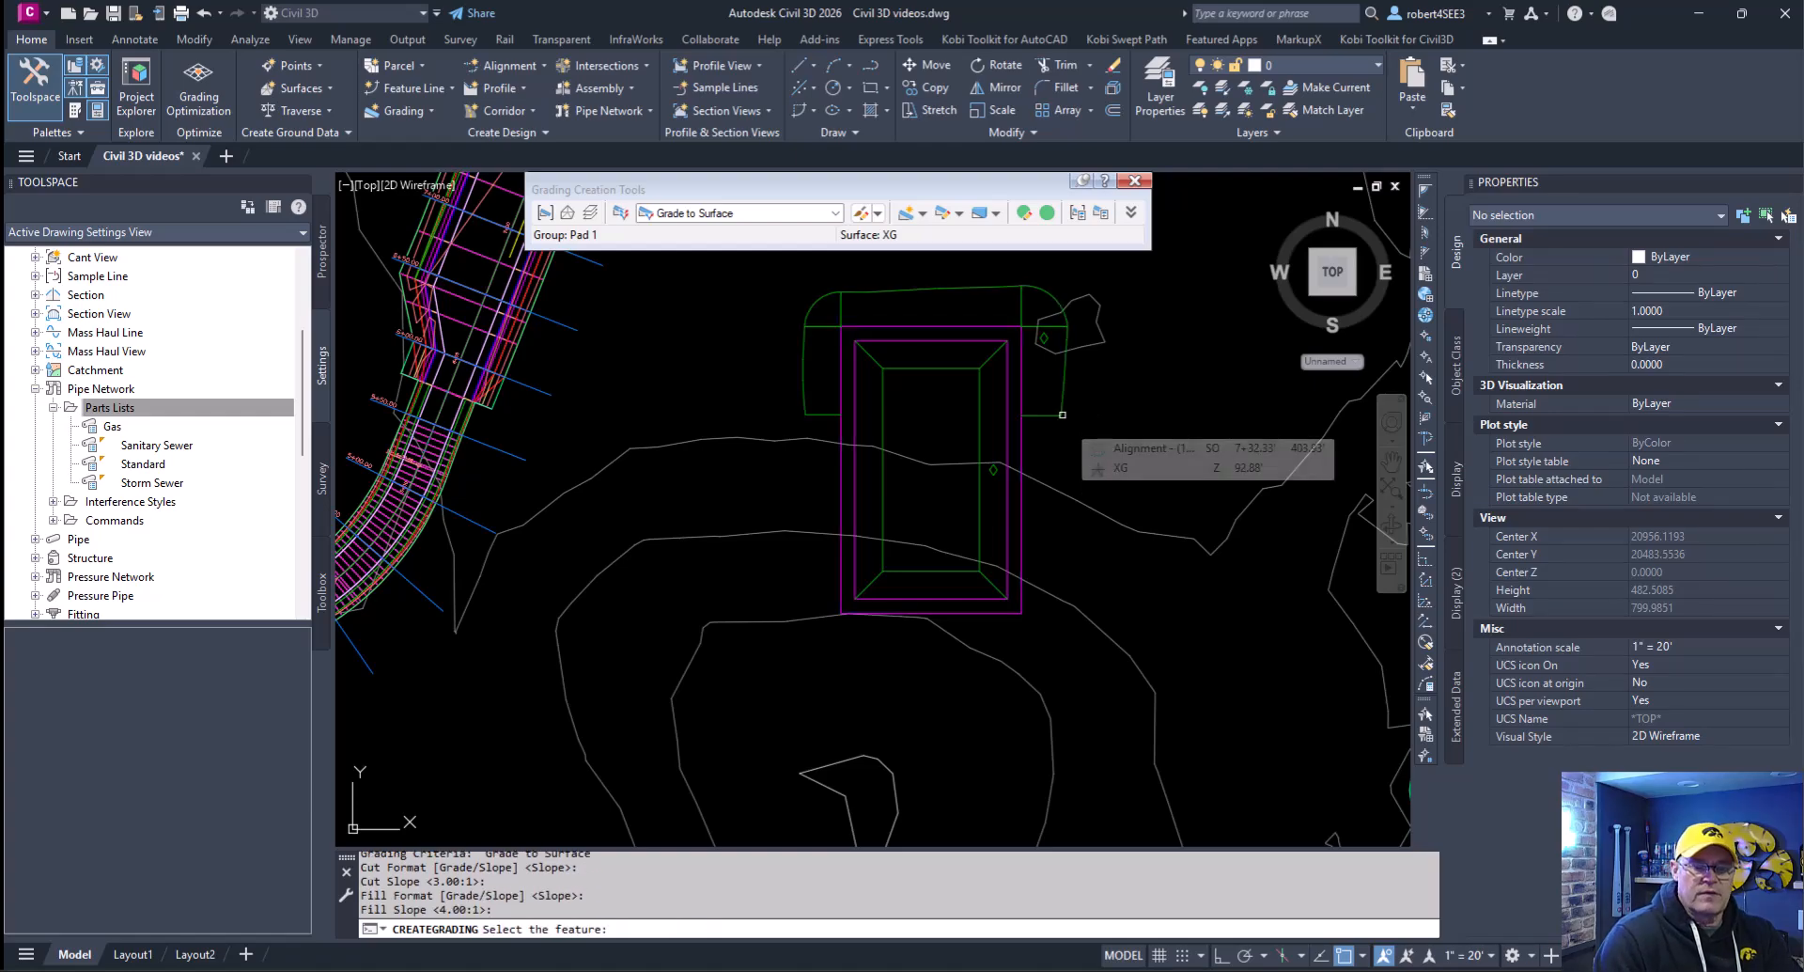
- Begin a second surface grading outside the outer rectangle around its south end, from station 2+71.05 to 5+67.80
left_click(1023, 525)
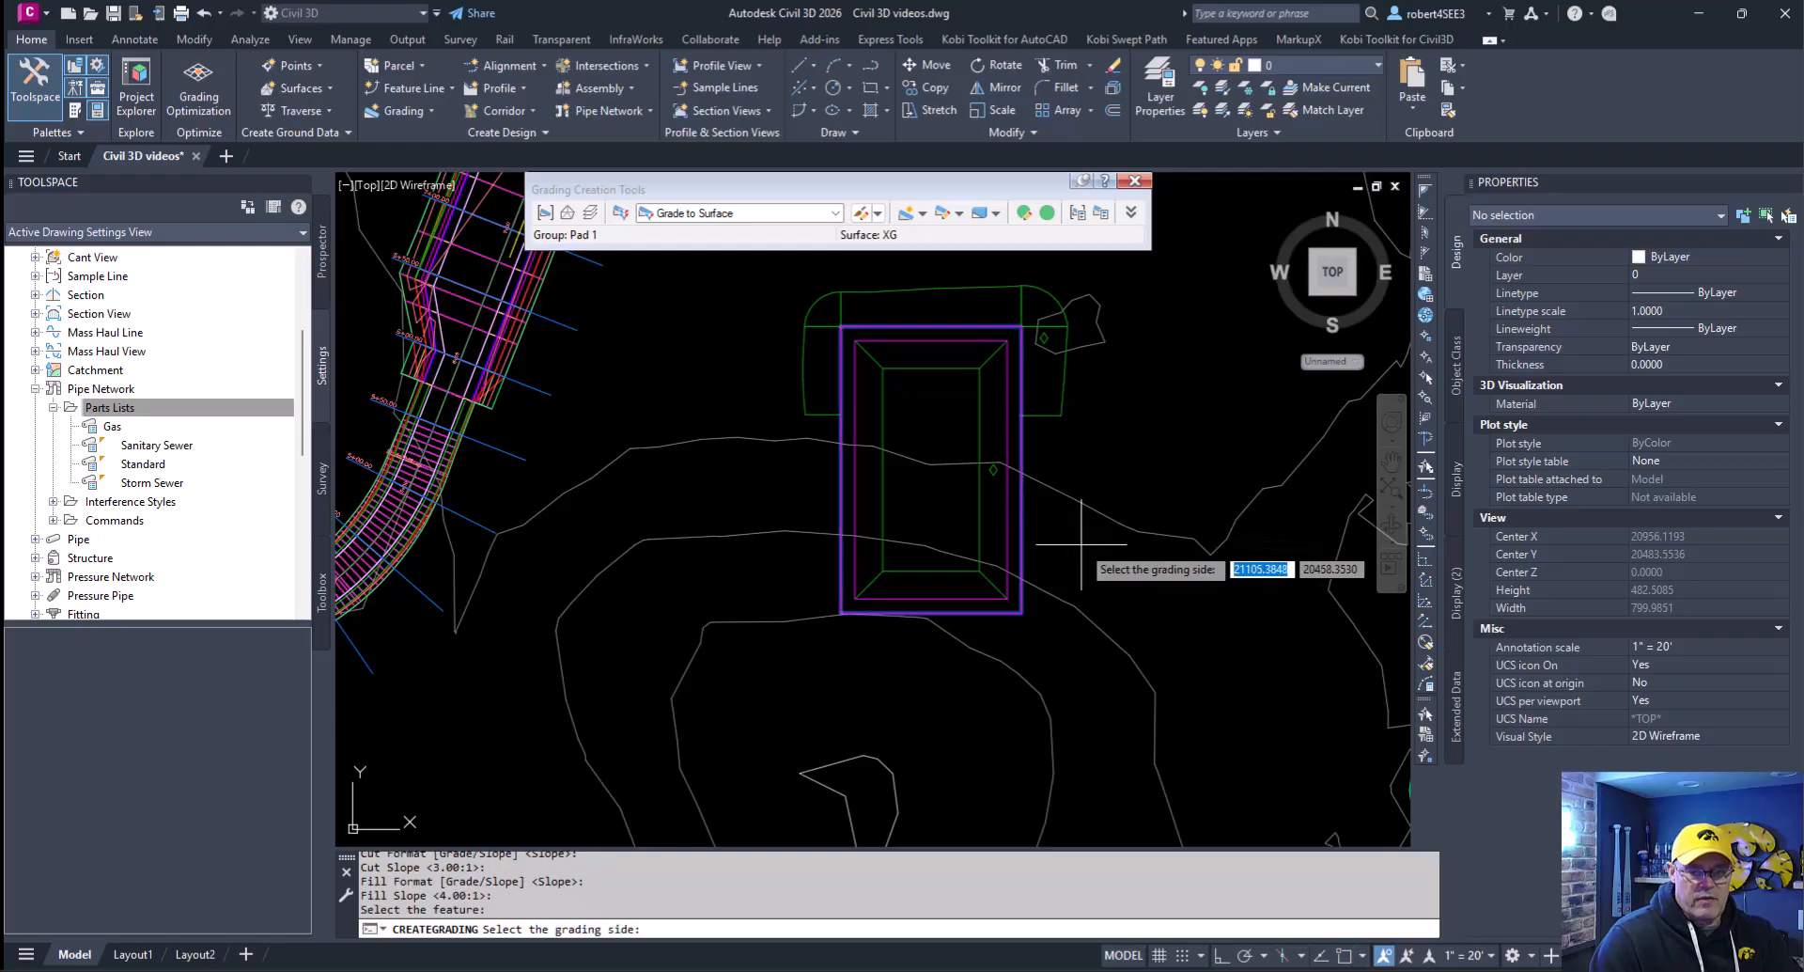
left_click(1080, 543)
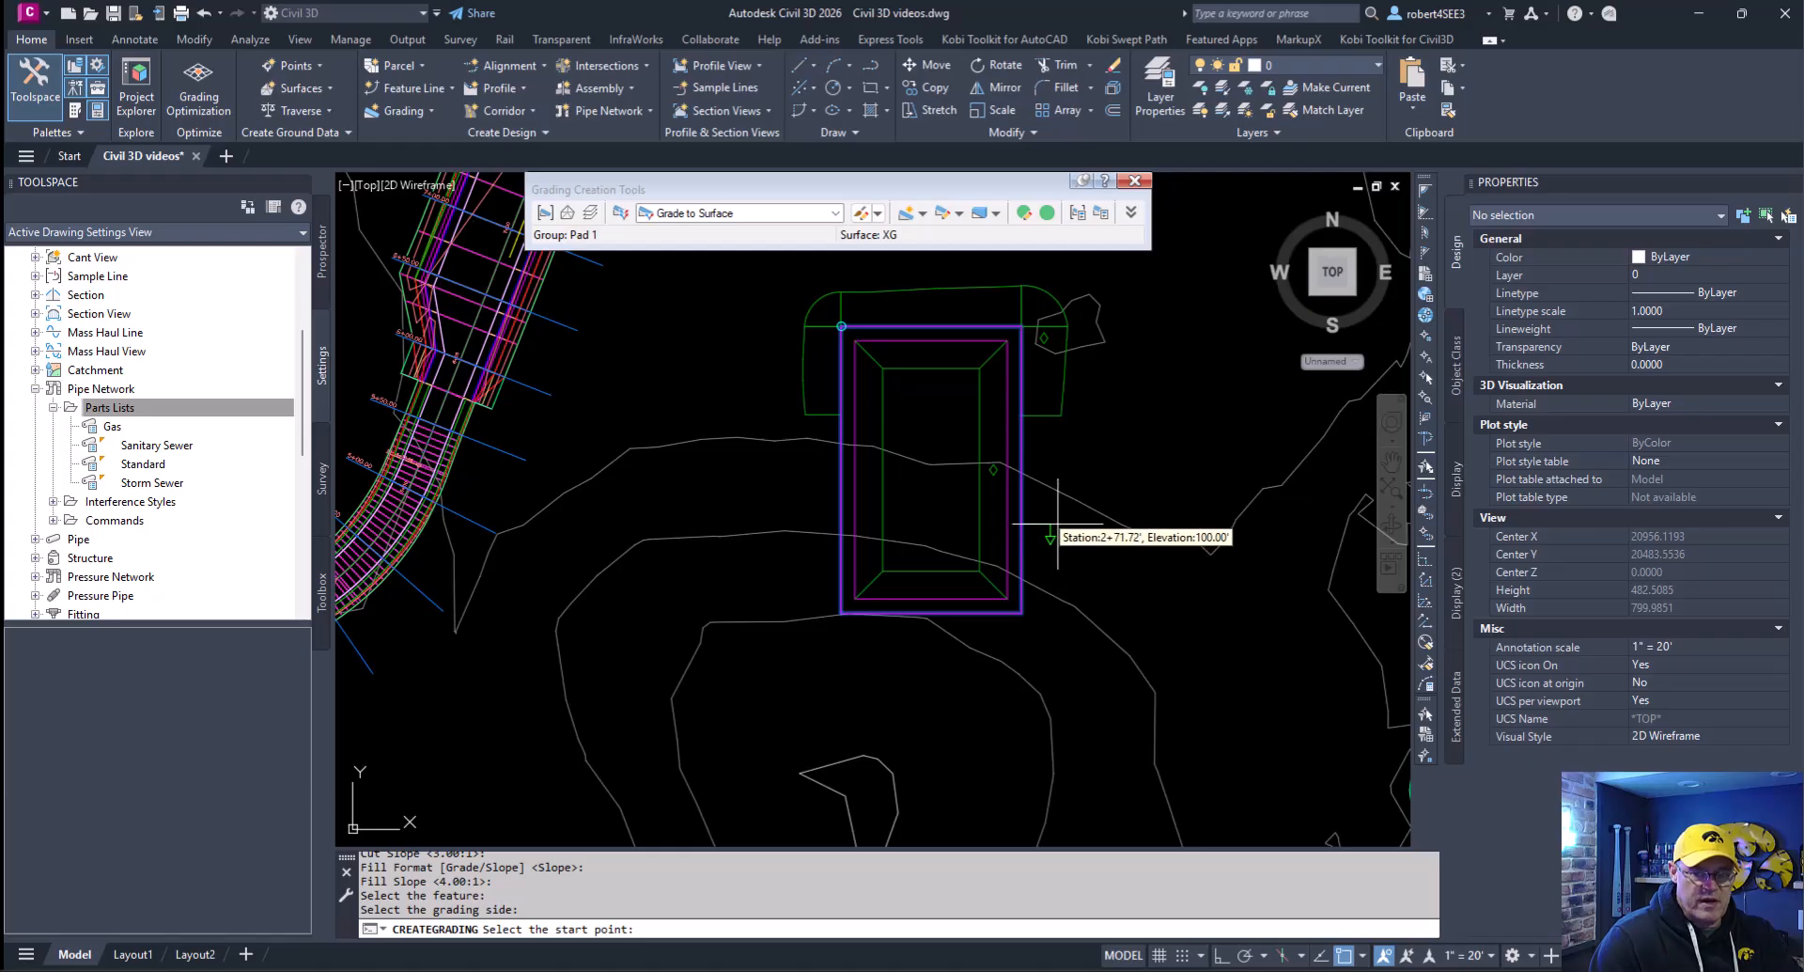
left_click(1058, 524)
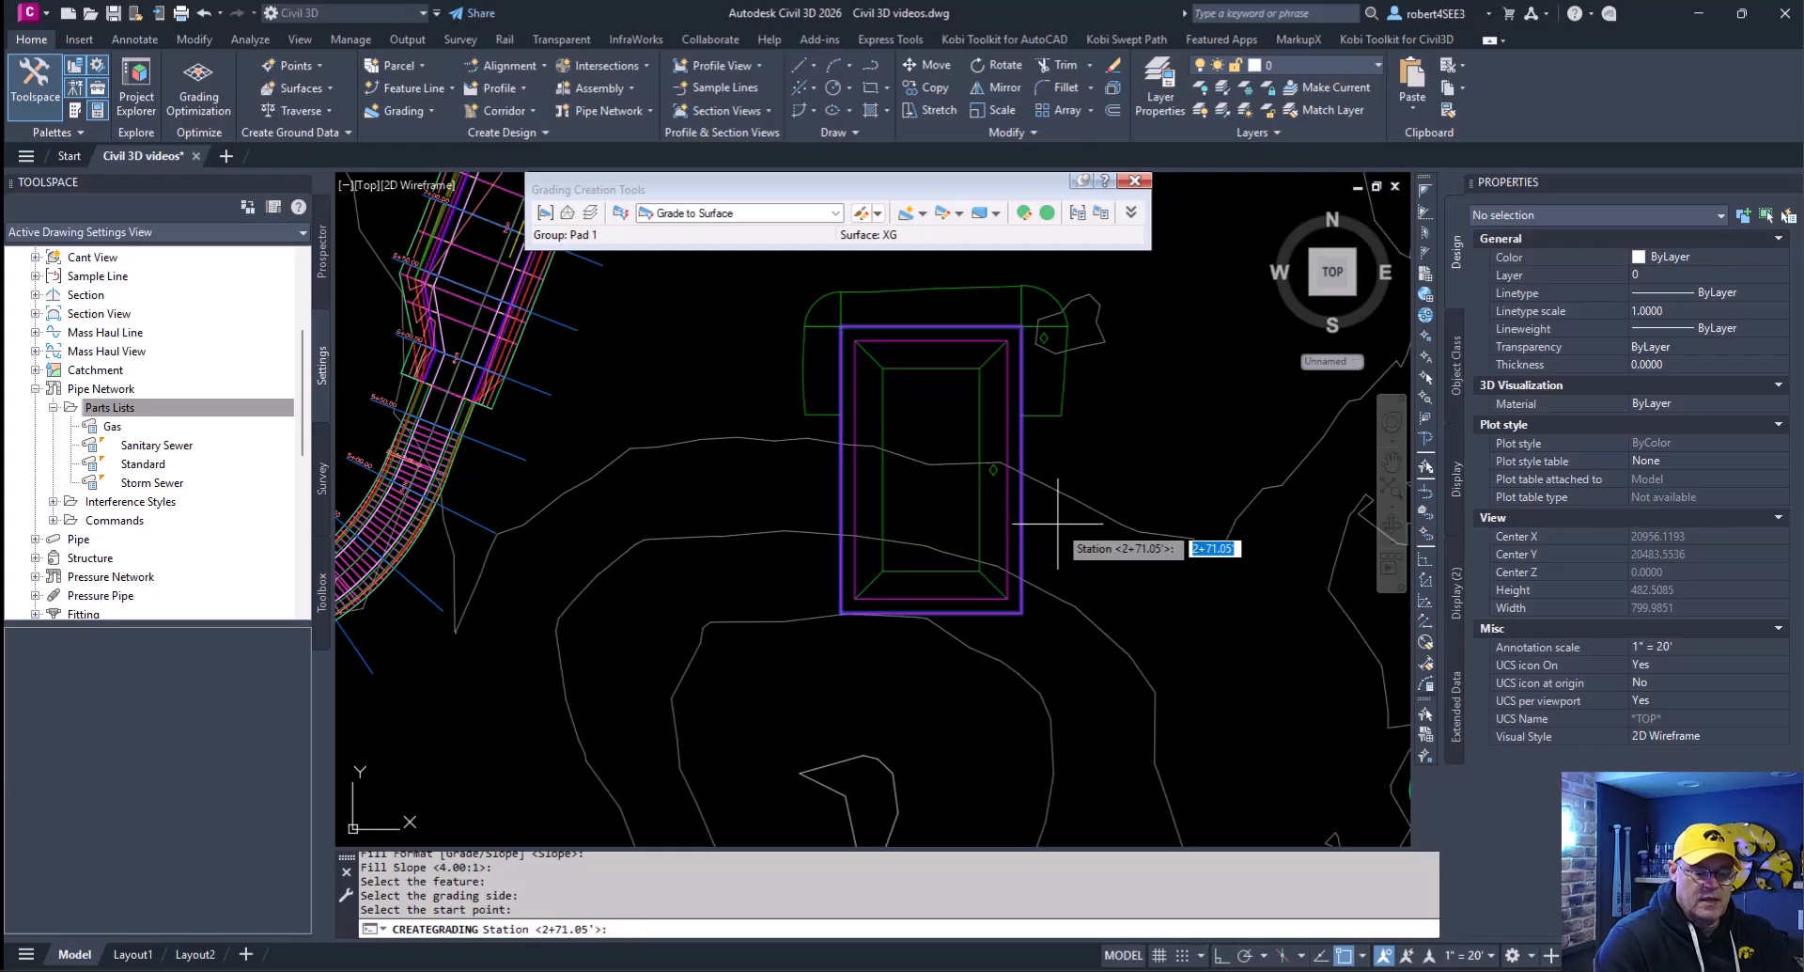
key("Return")
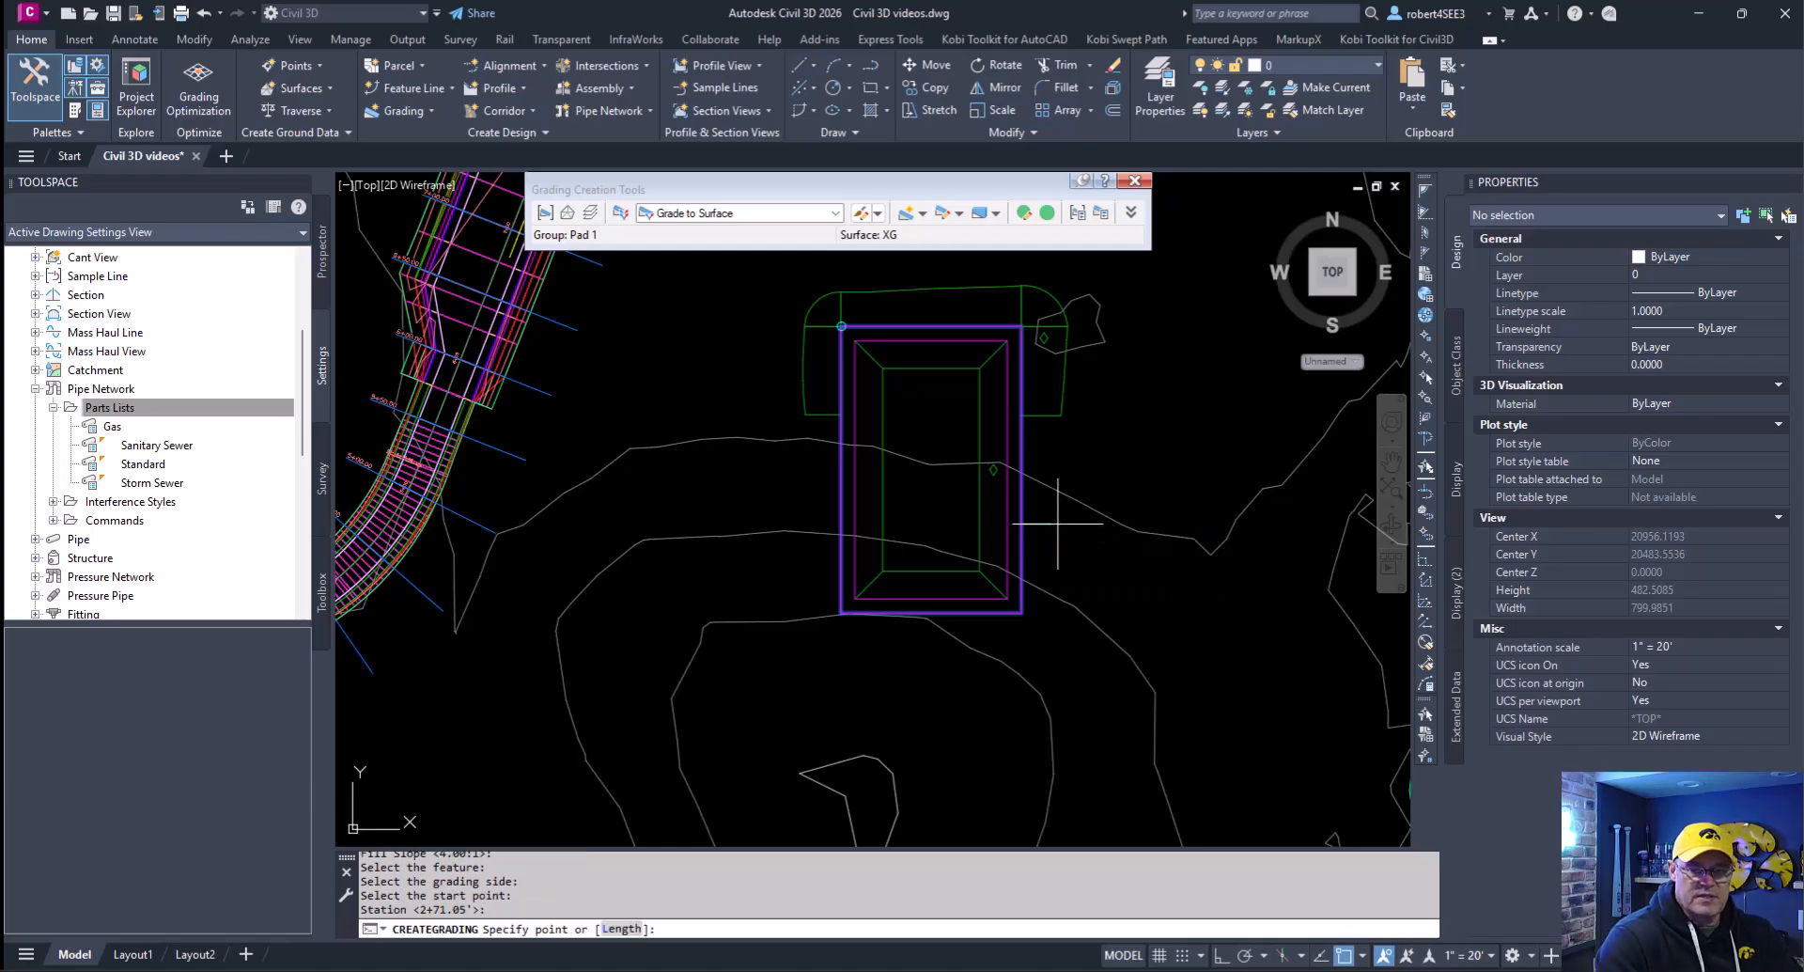
left_click(803, 467)
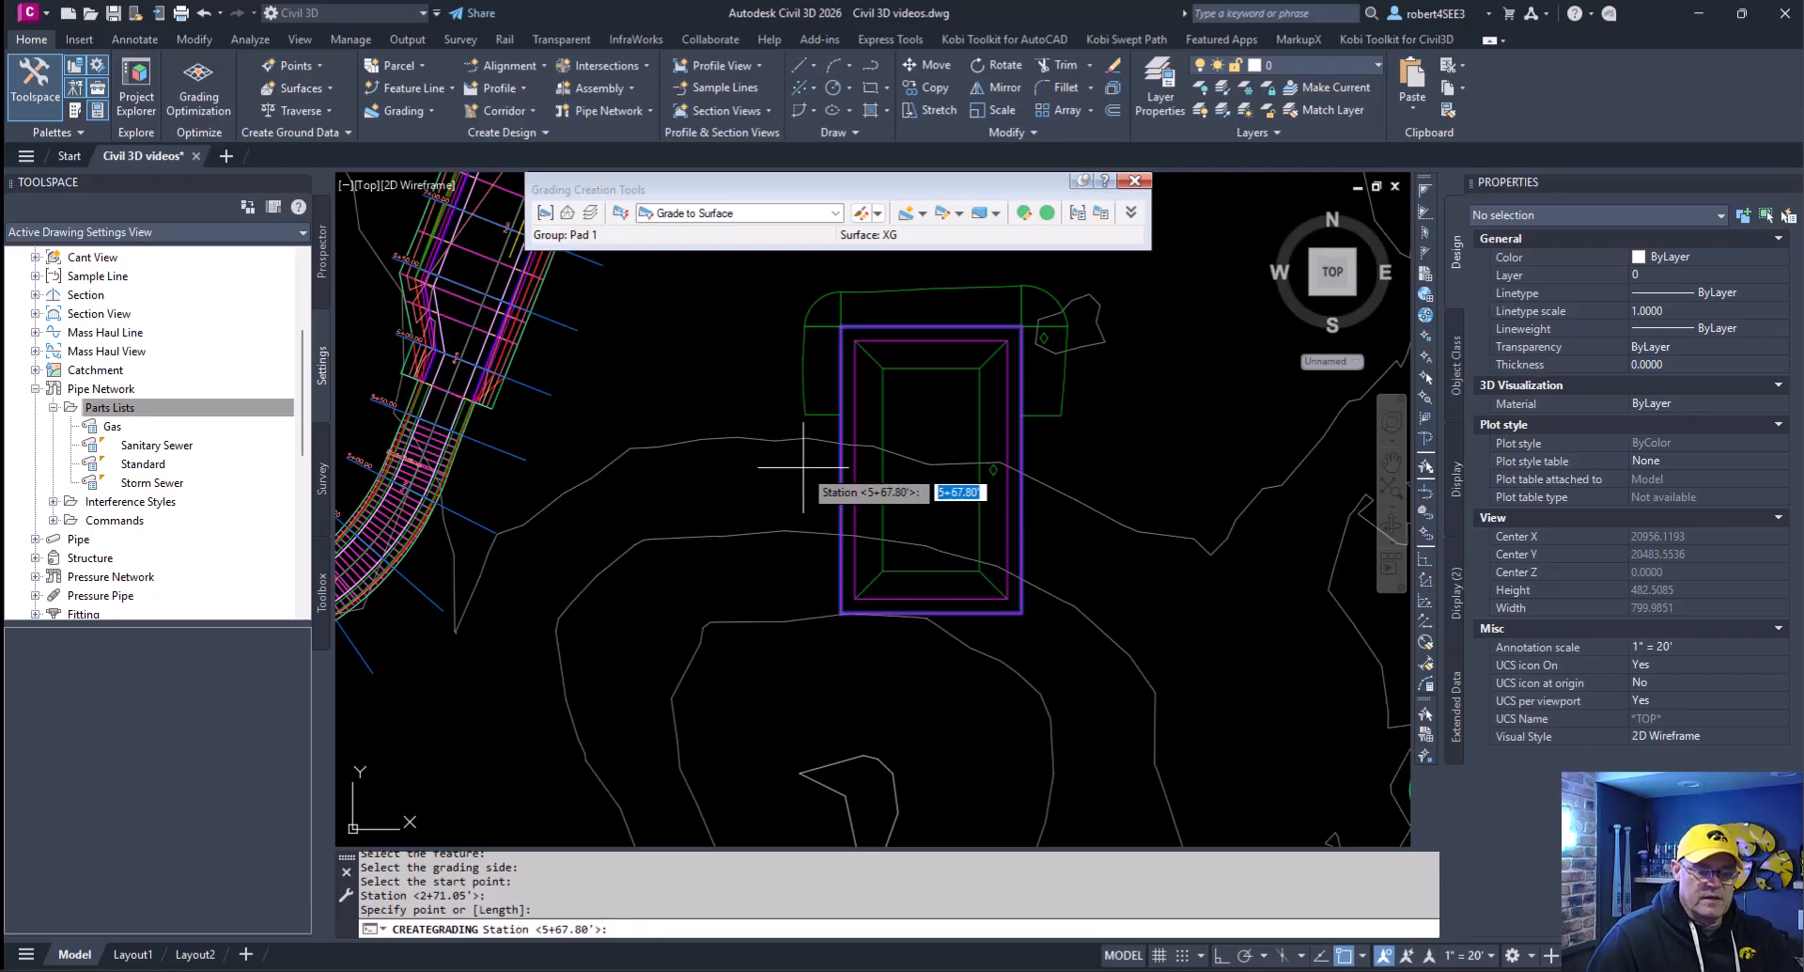
key("Return")
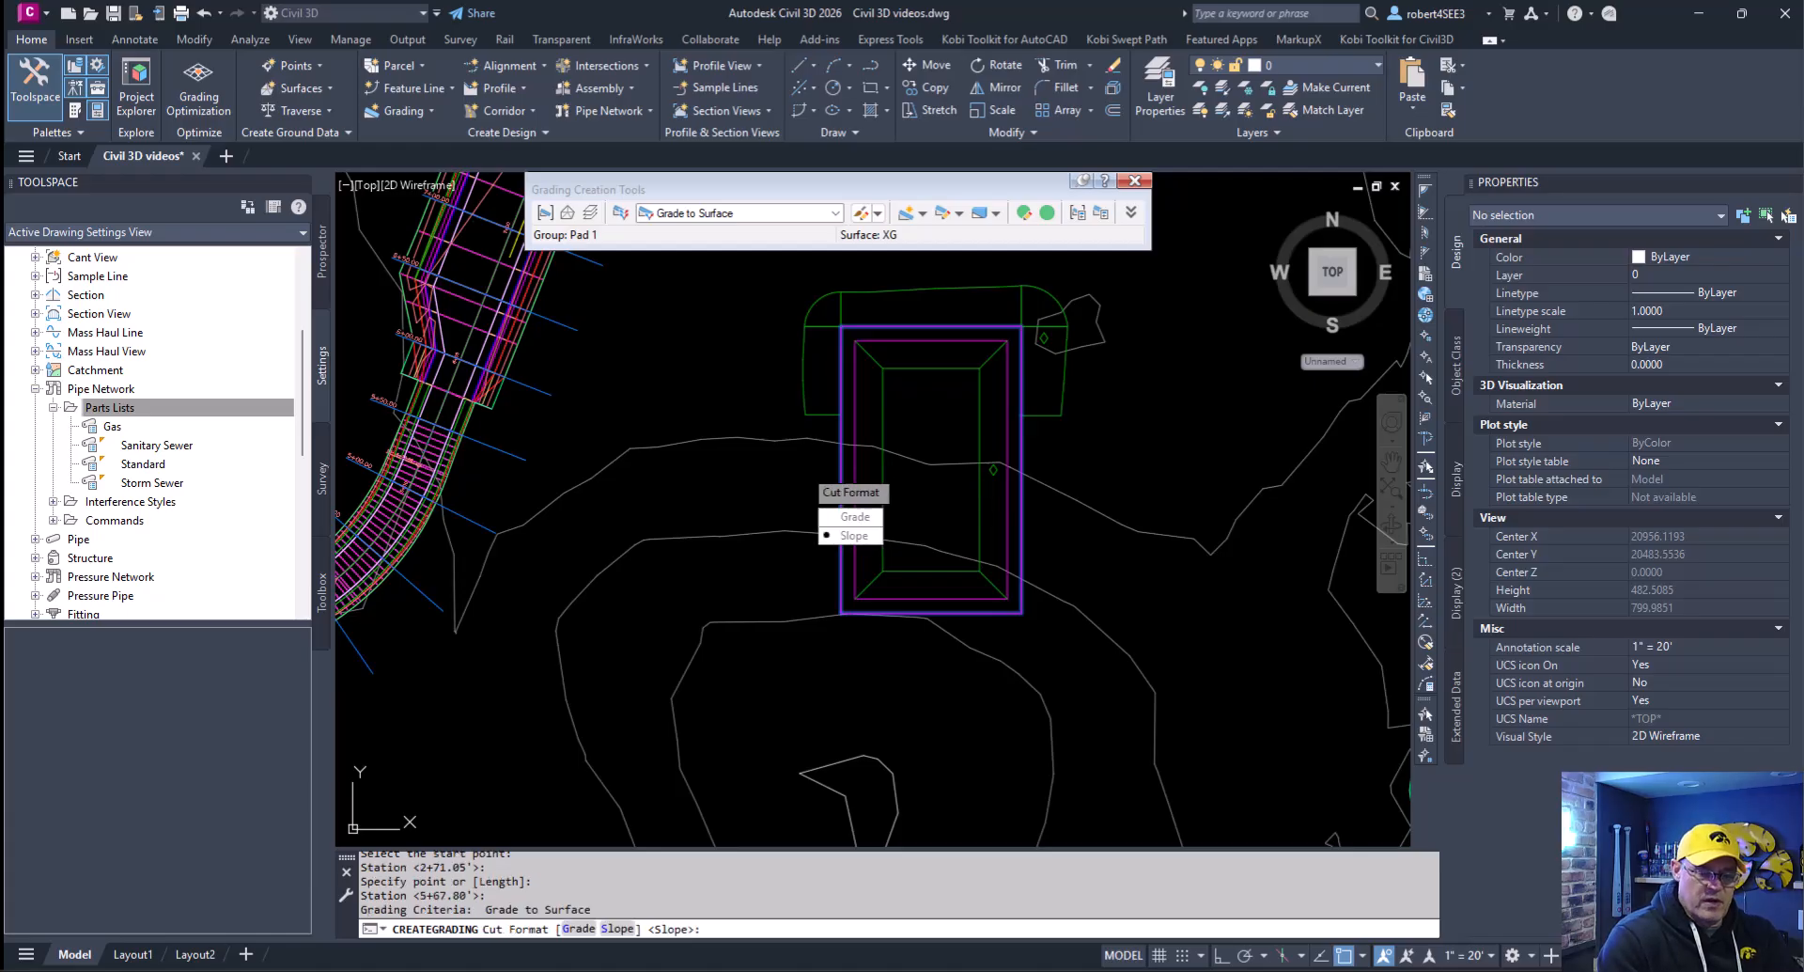
- Finish the south-end grading using slope format with cut and fill slopes both set to 1:1
key("Return")
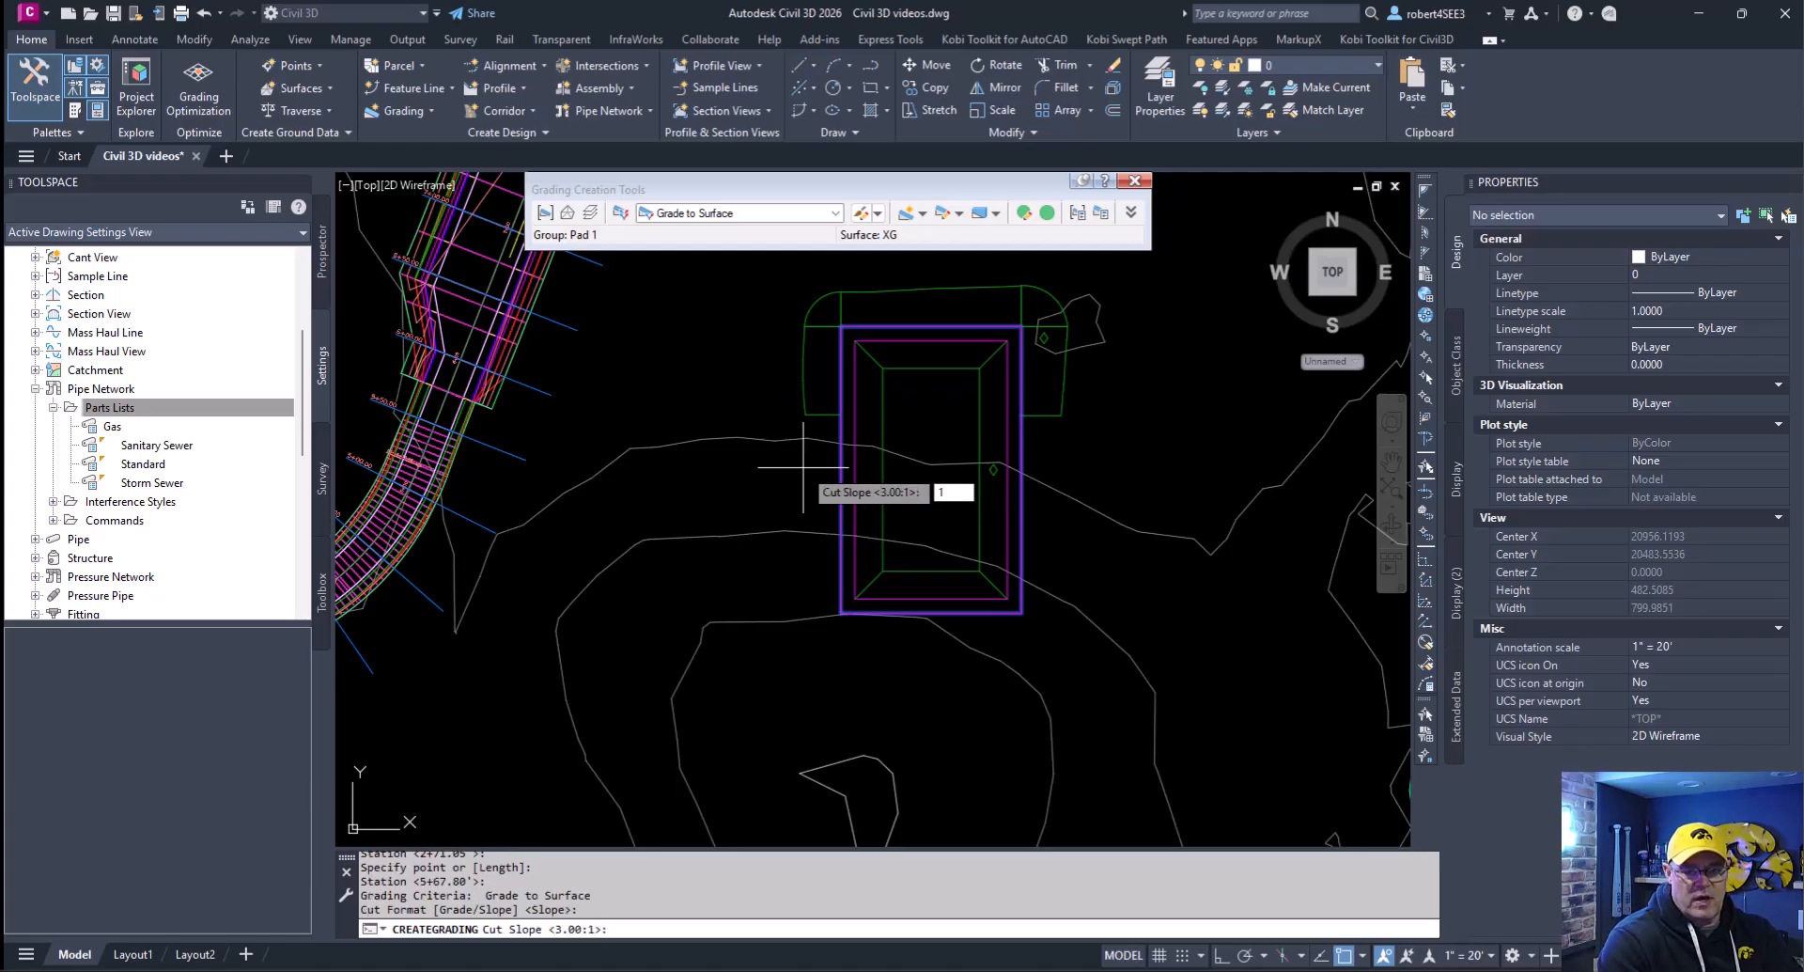
key("Return")
key("Return")
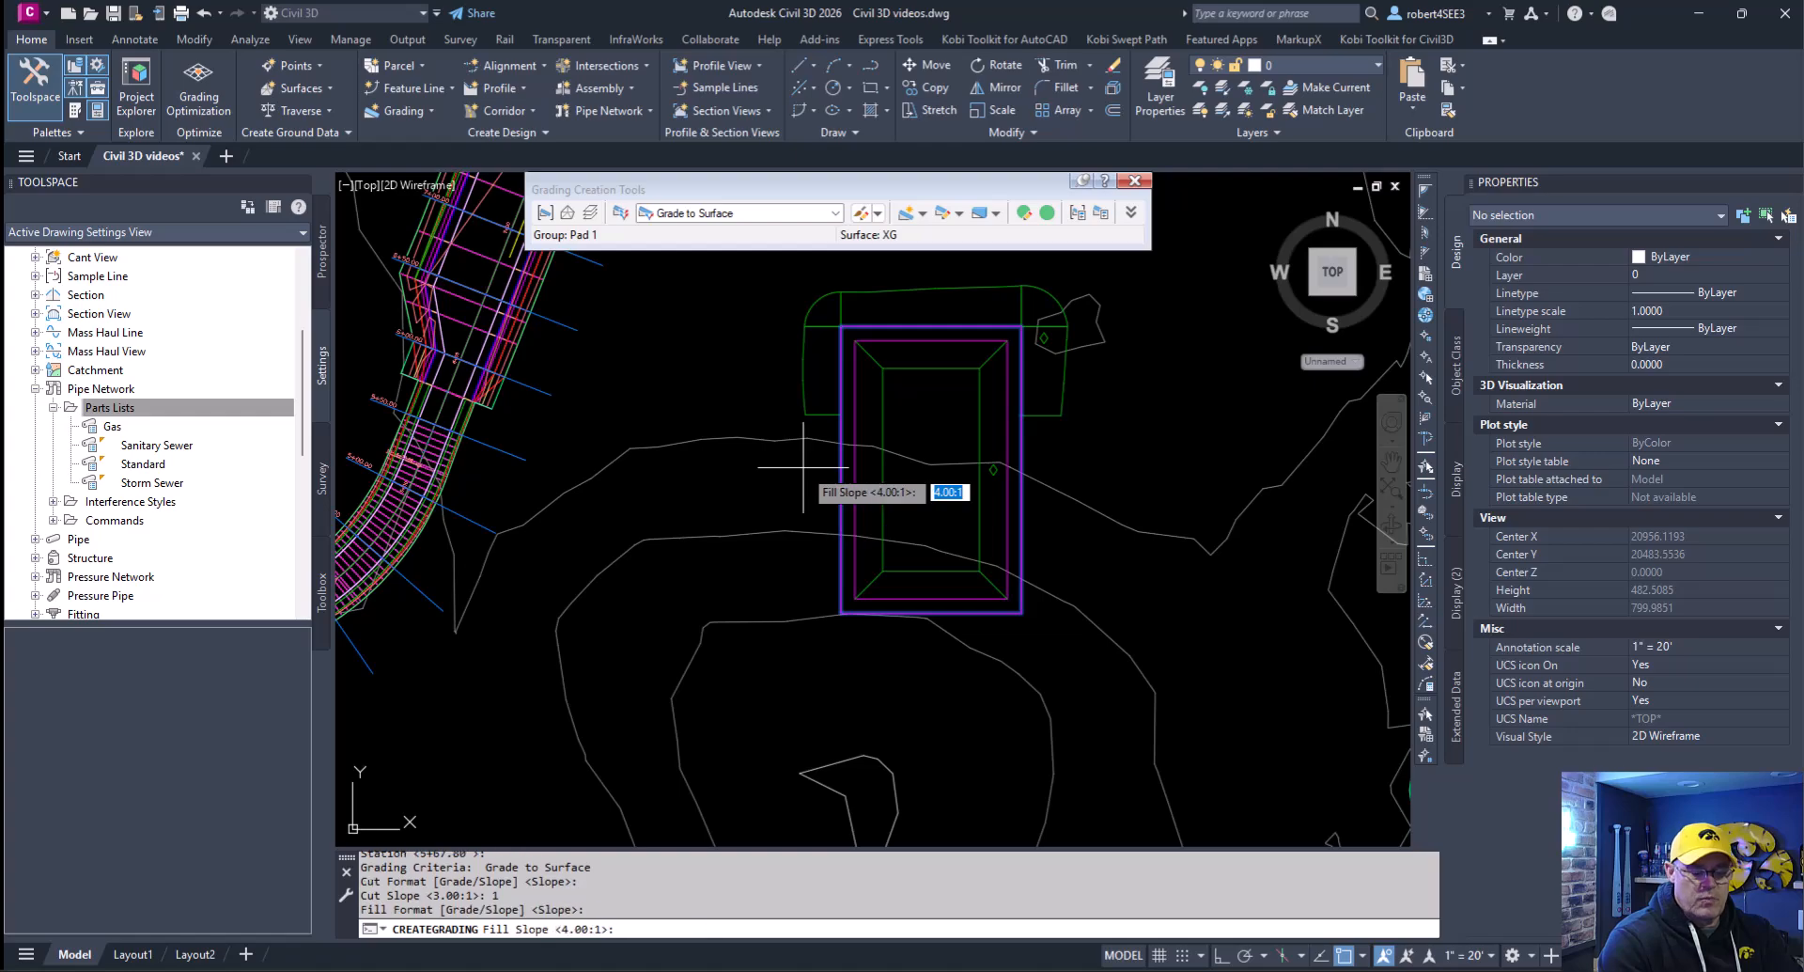
type("1")
key("Return")
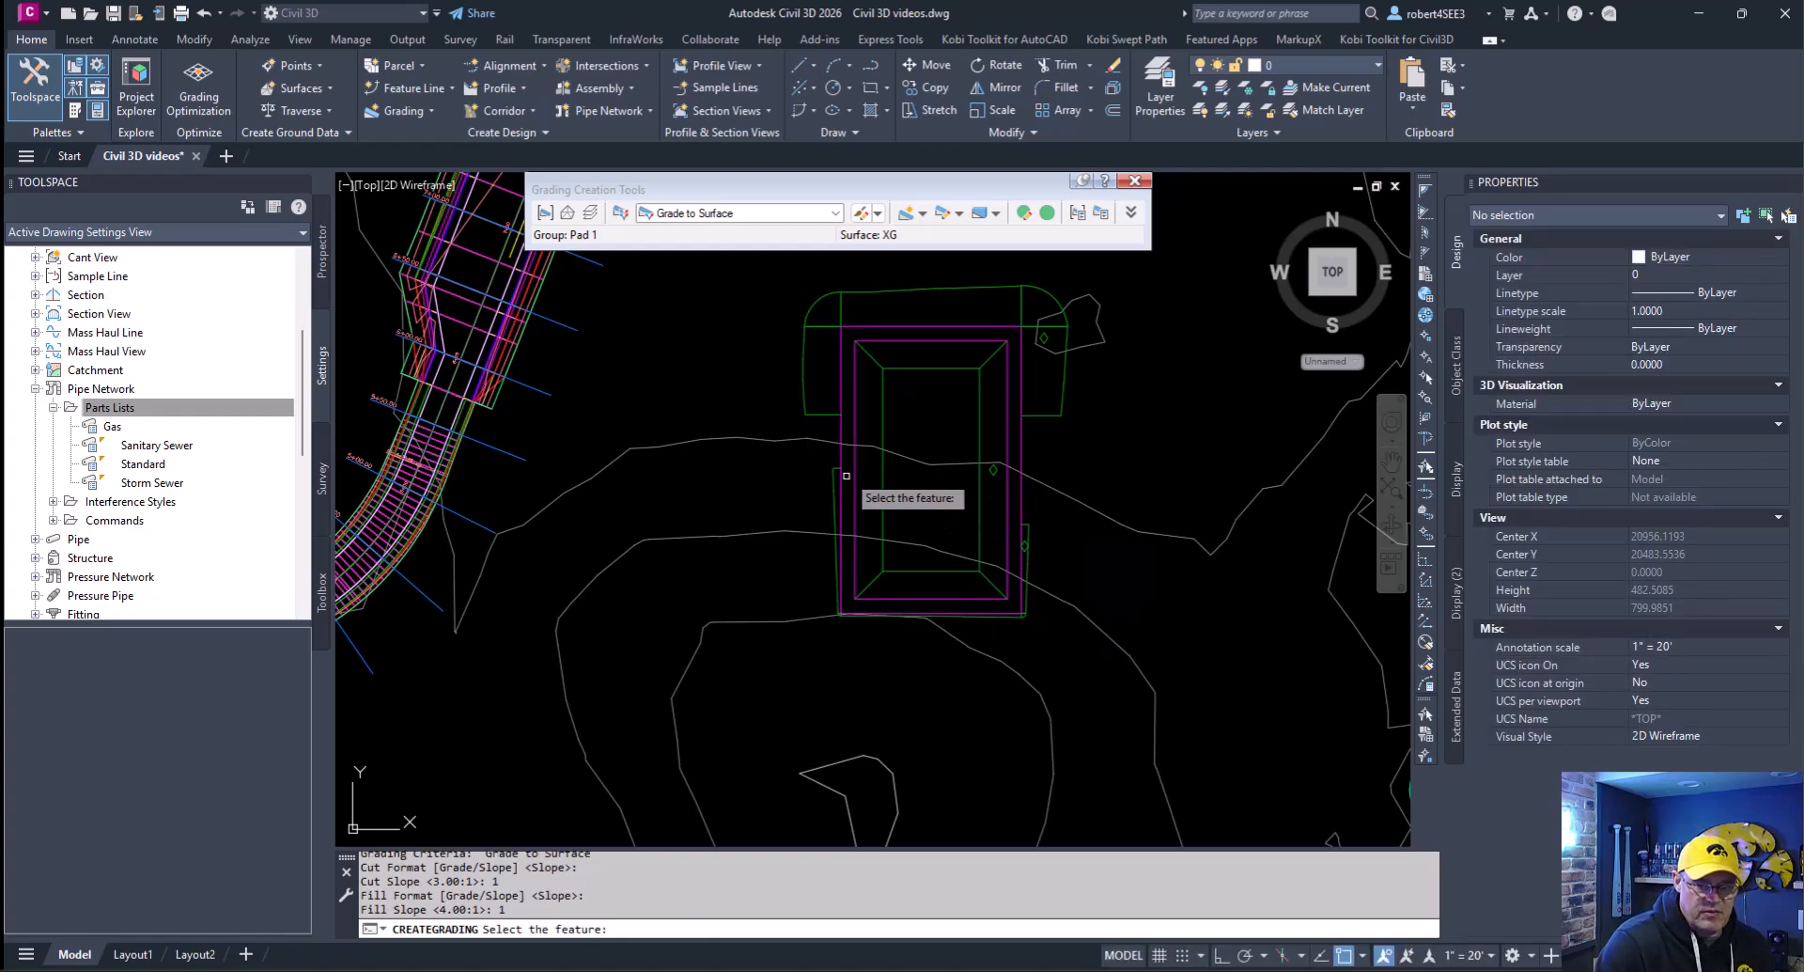
- Create a grading transition along the outer rectangle's east side, between the north-end and south-end surface gradings
left_click(1072, 441)
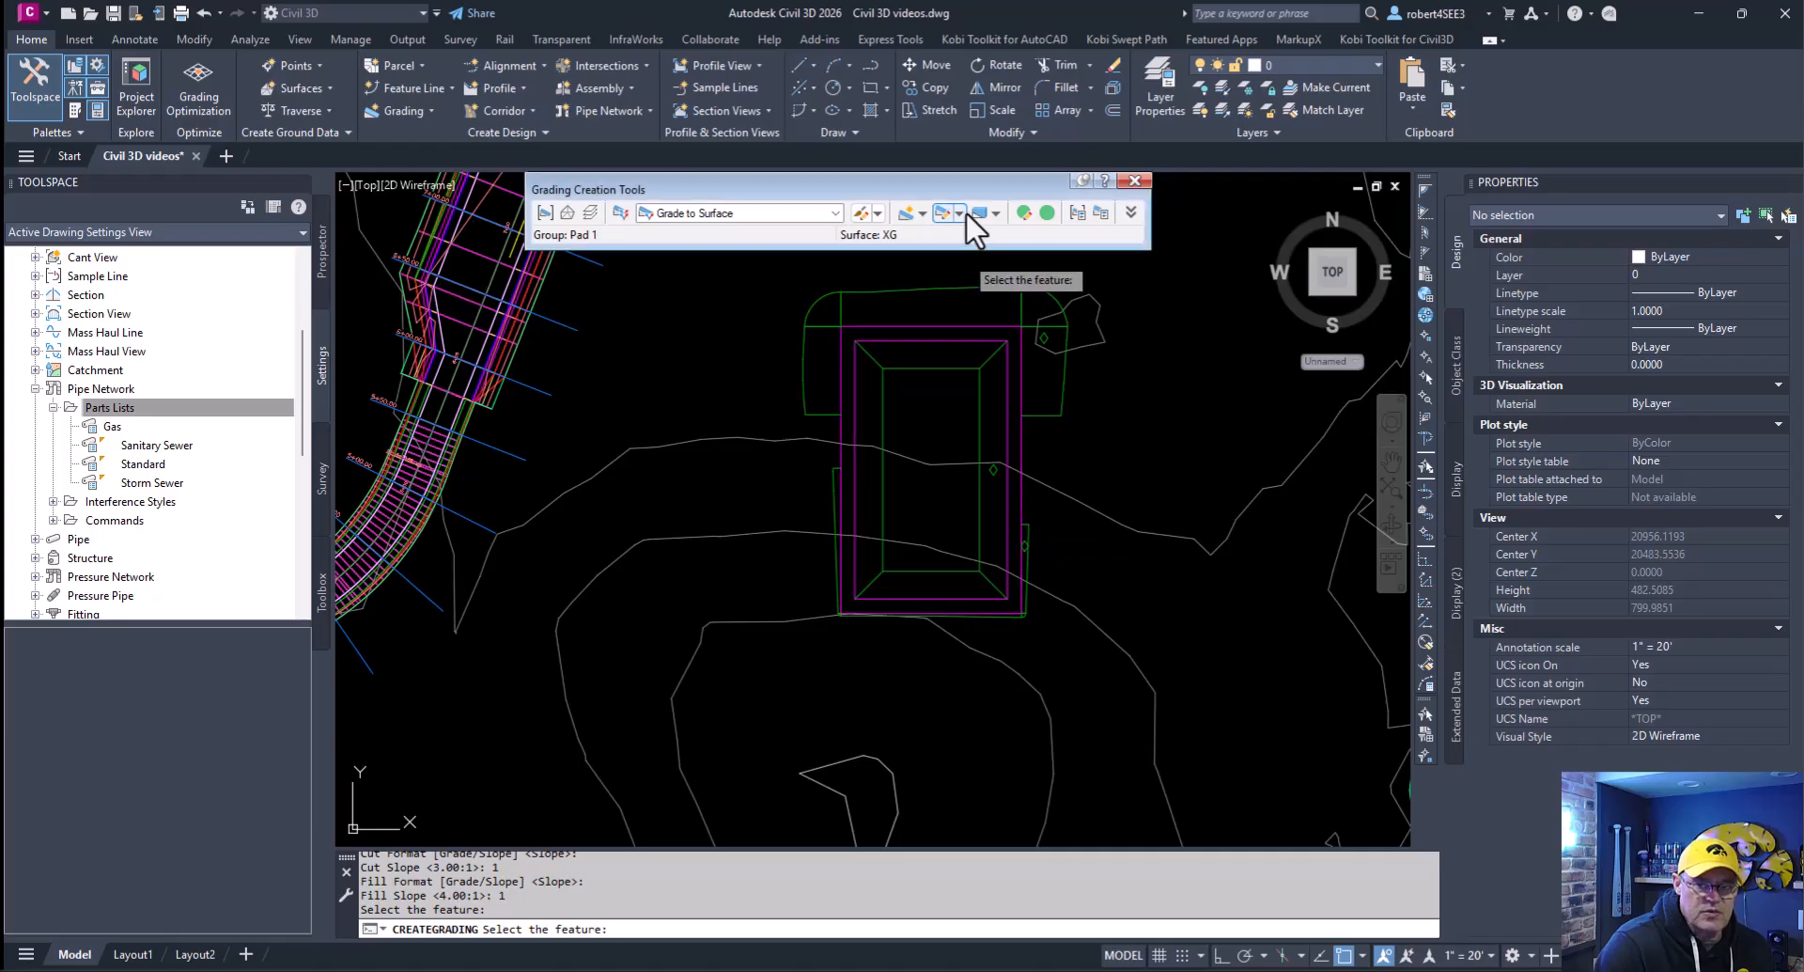
left_click(924, 213)
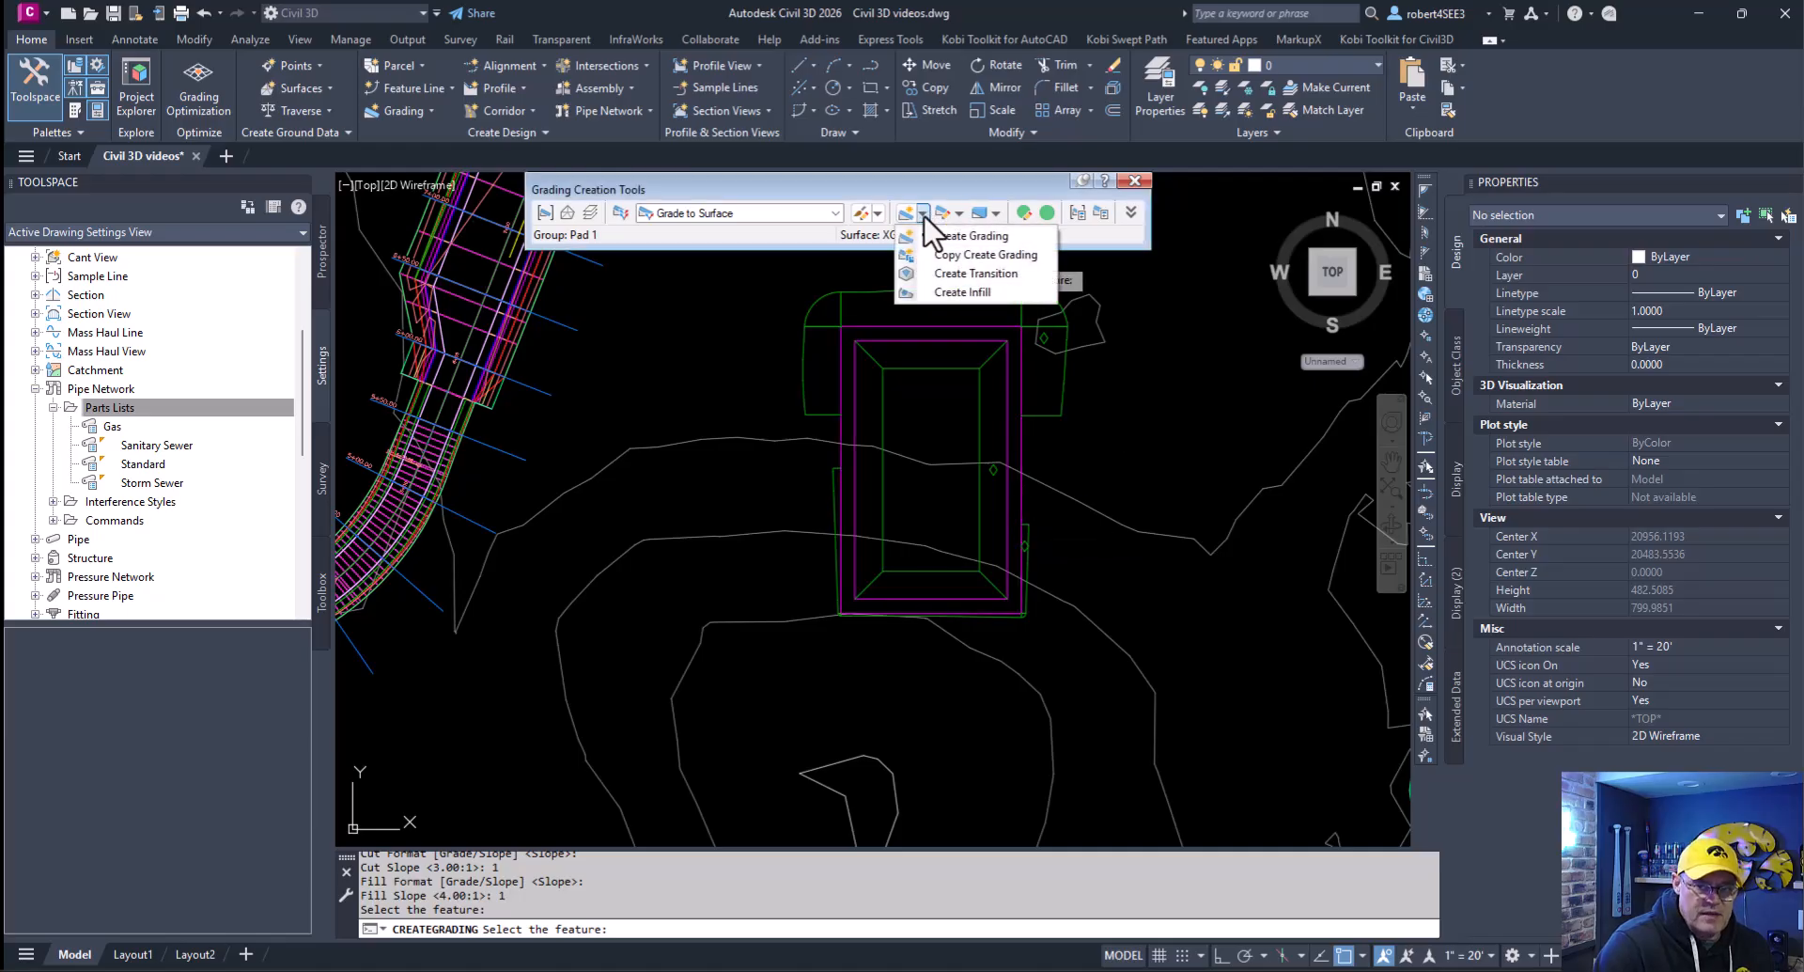
left_click(955, 273)
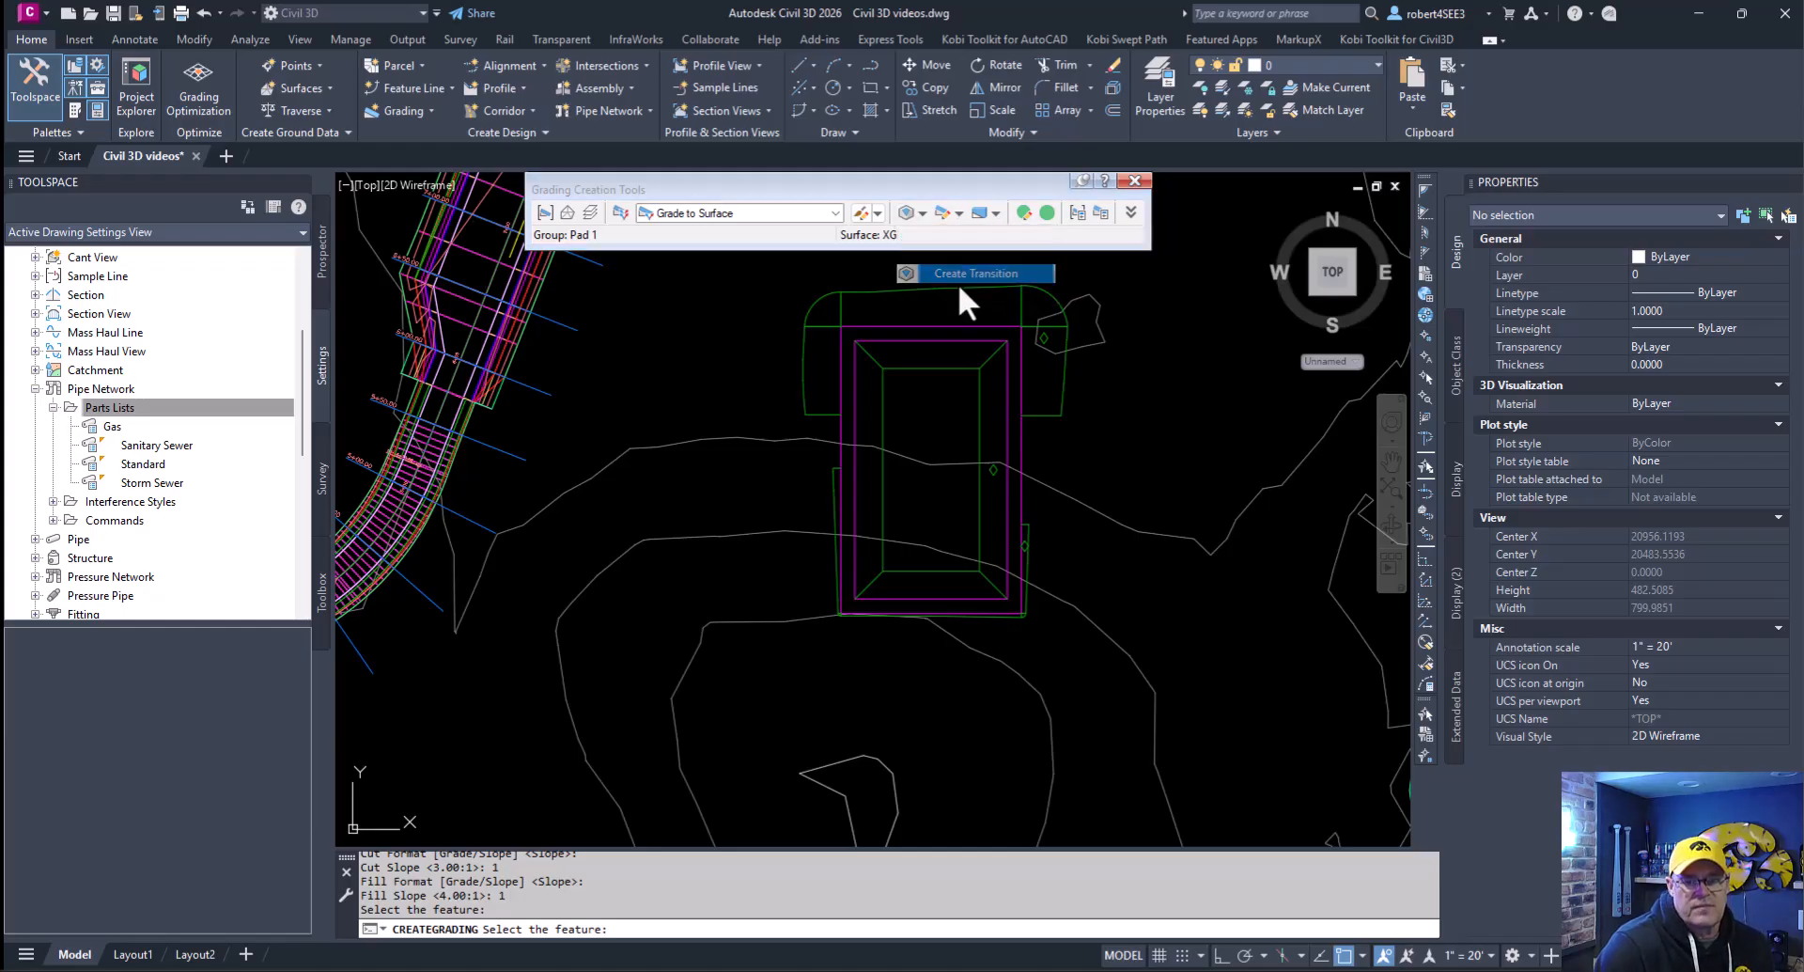
left_click(1021, 440)
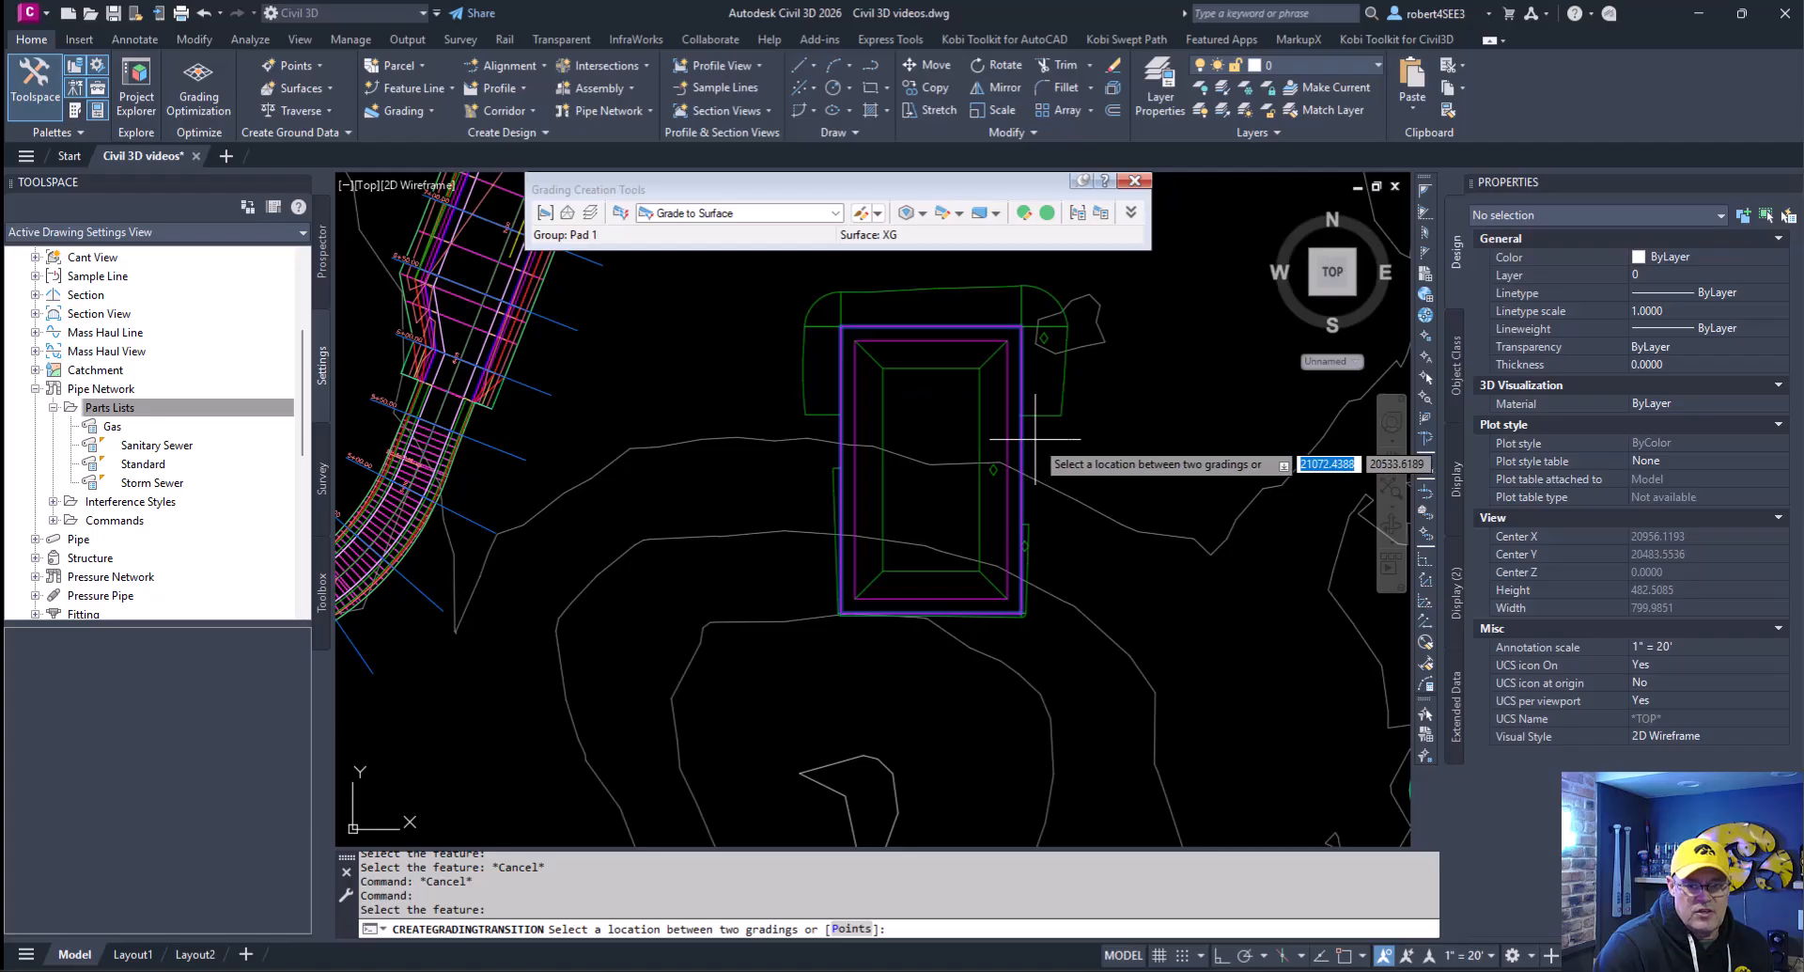
left_click(1034, 461)
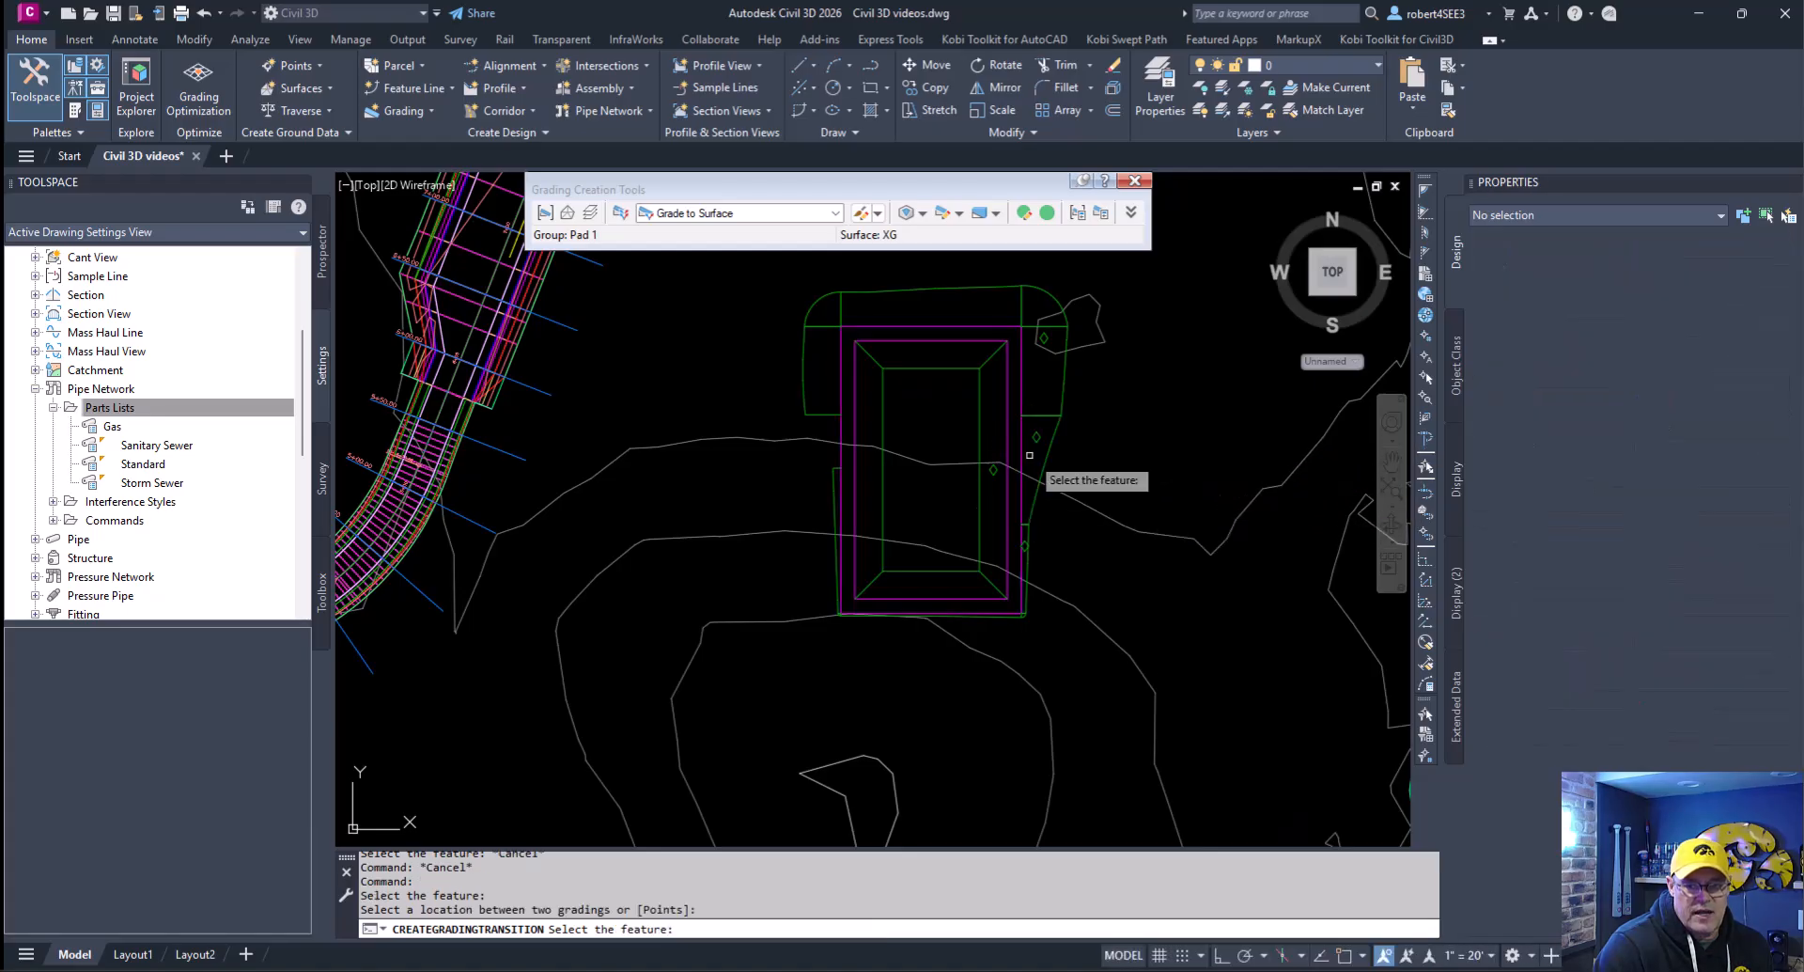
- Add a matching grading transition on the outer rectangle's west side between the two surface gradings, and end the command
left_click(838, 430)
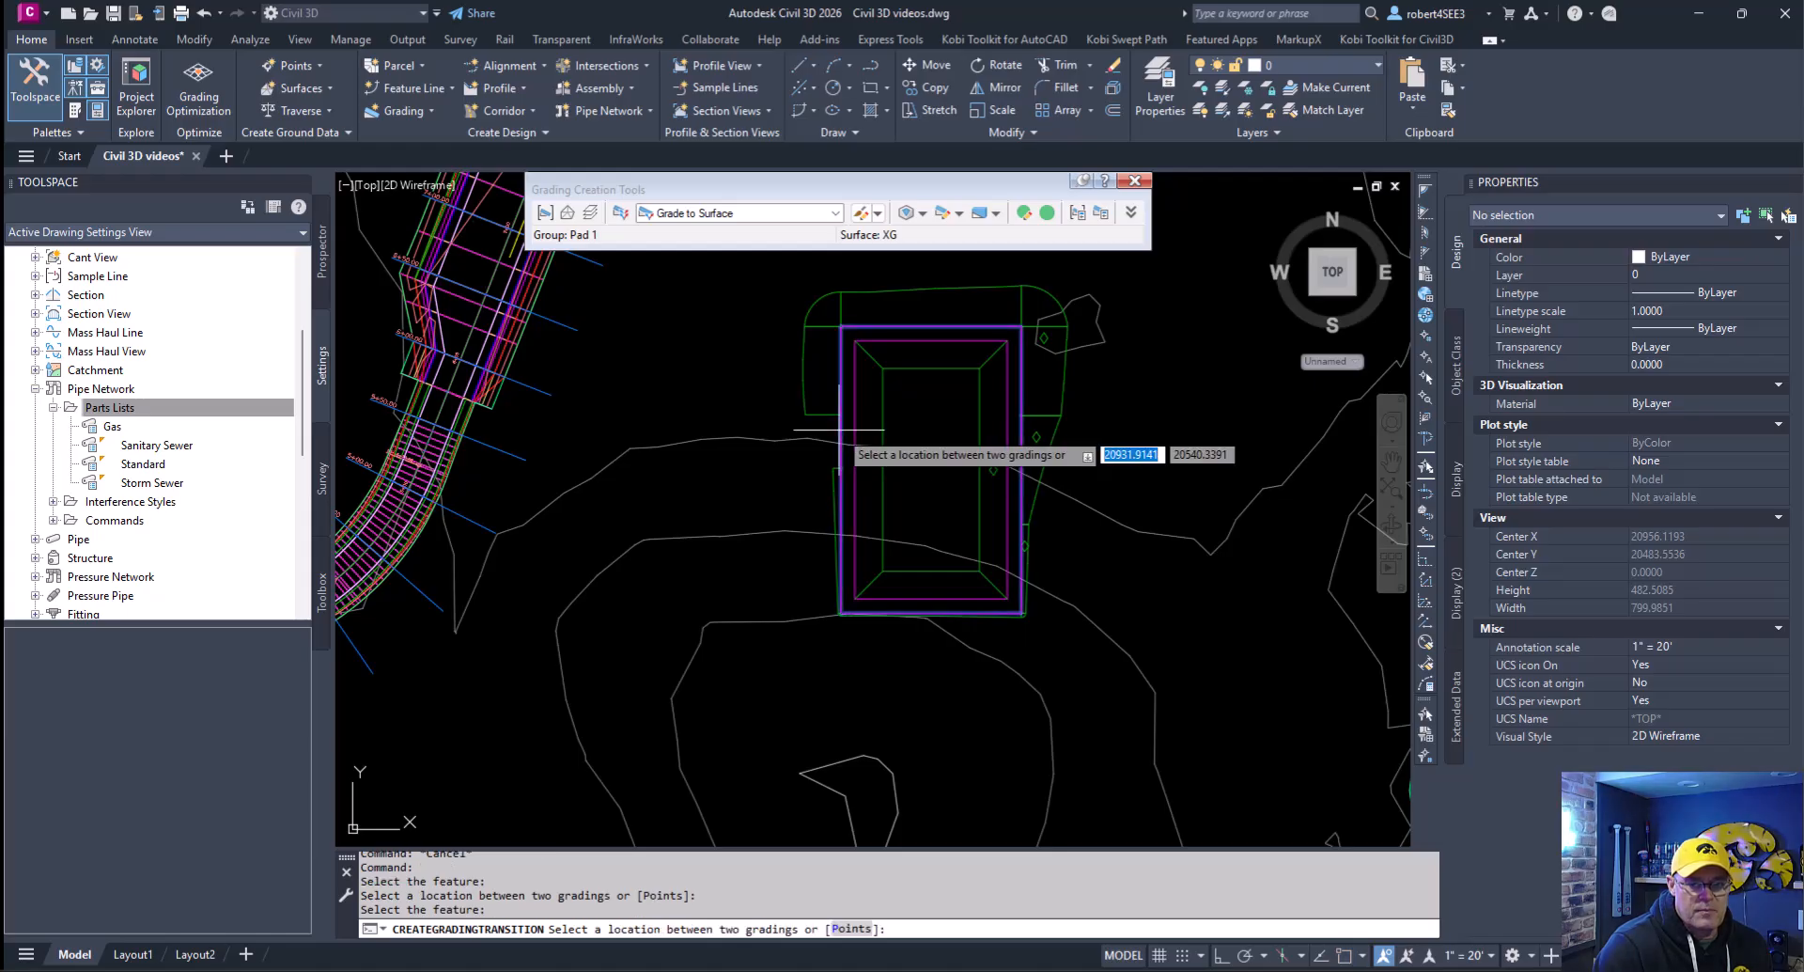
left_click(825, 425)
left_click(813, 645)
left_click(850, 639)
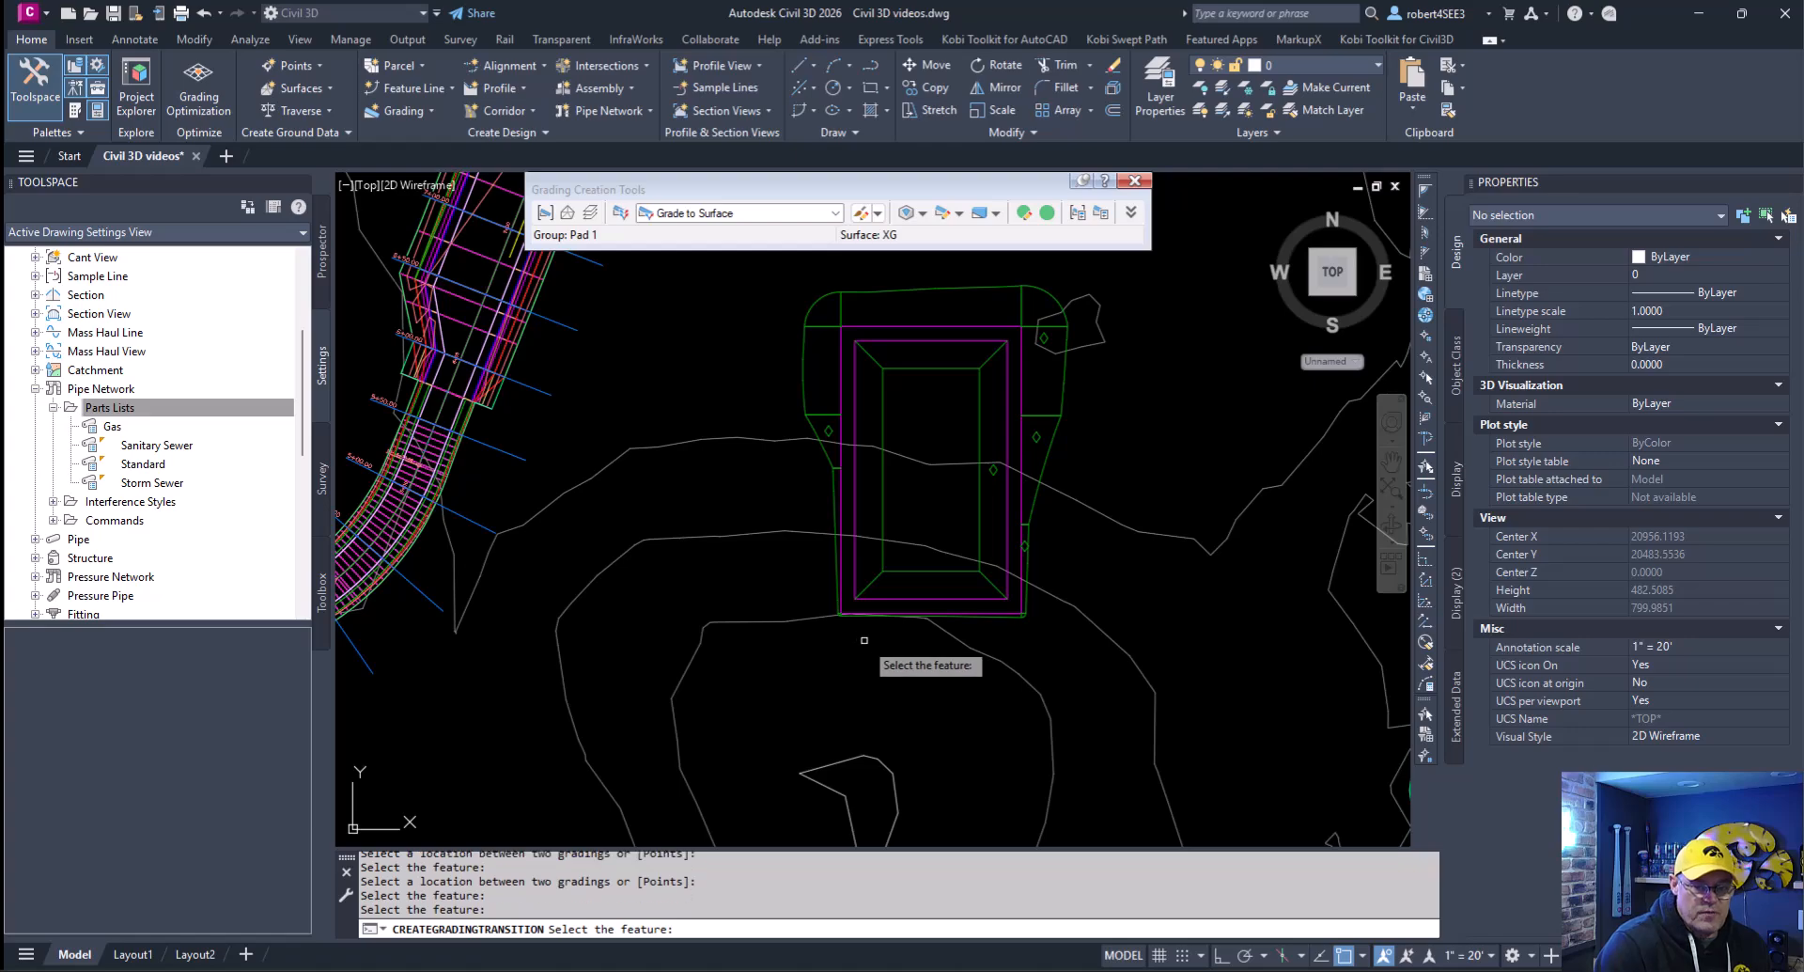
key("Escape")
key("Escape")
- Inspect all the pad's feature lines, gradings and transitions in 3D with the Object Viewer, orbiting to a low oblique view
left_click(774, 268)
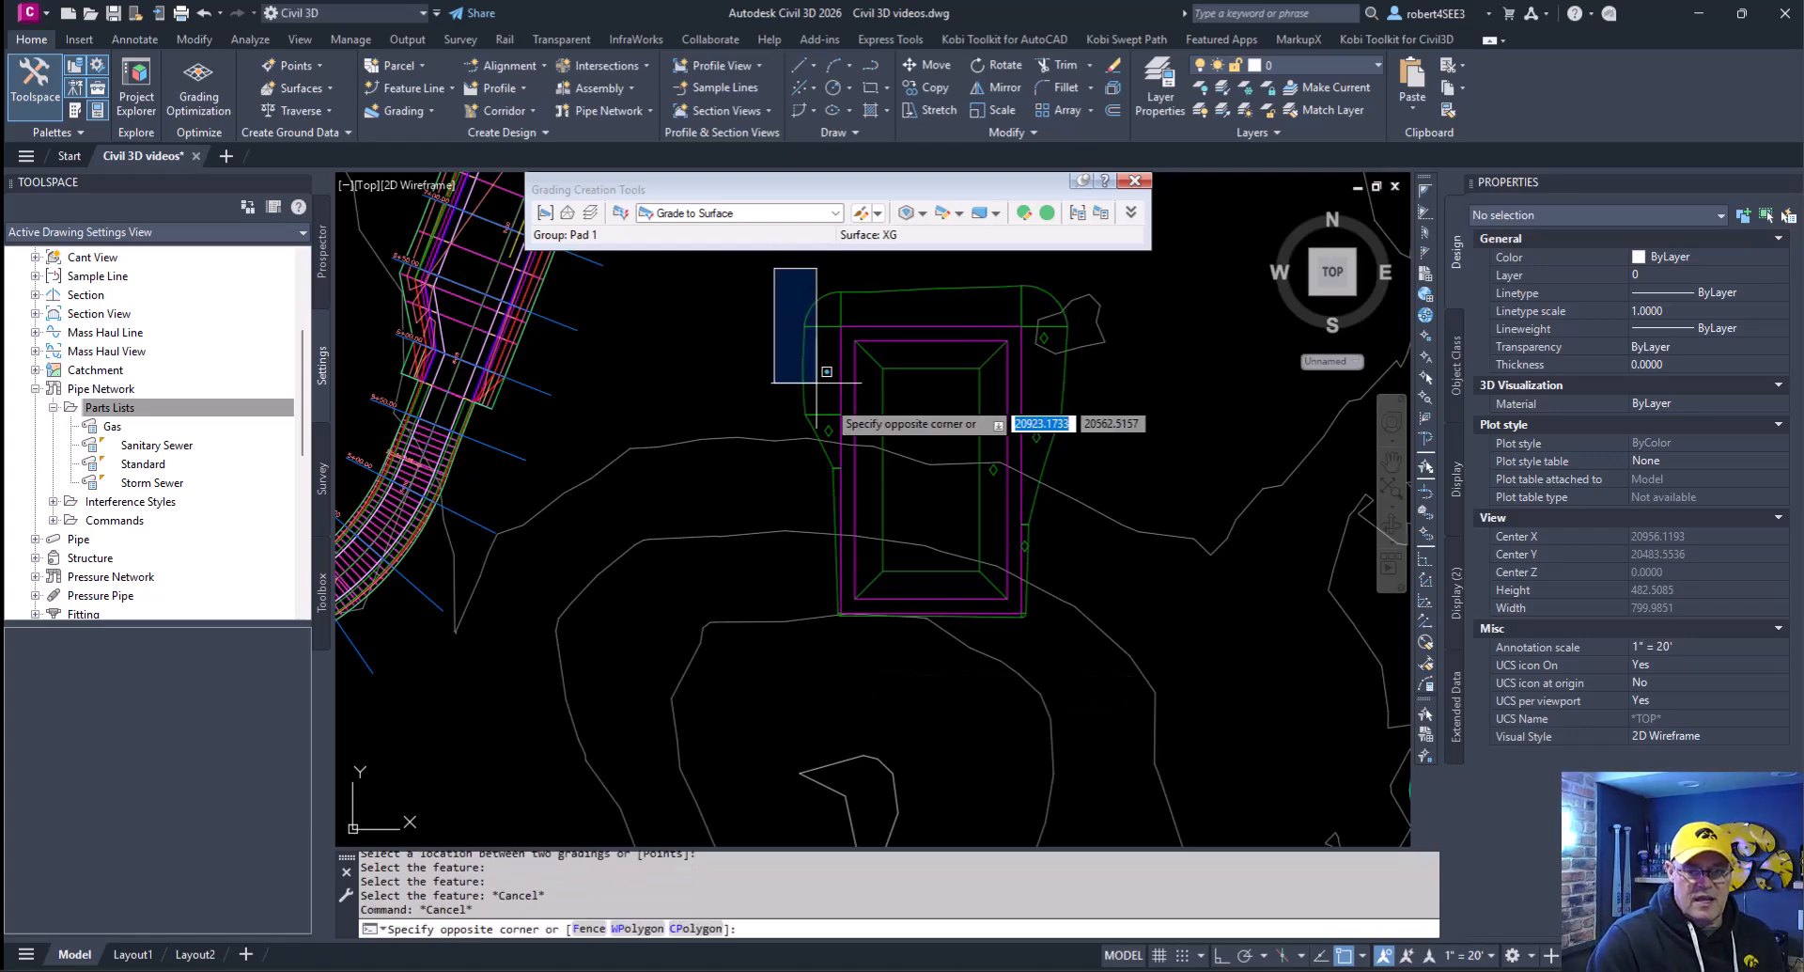
left_click(1109, 644)
right_click(1076, 547)
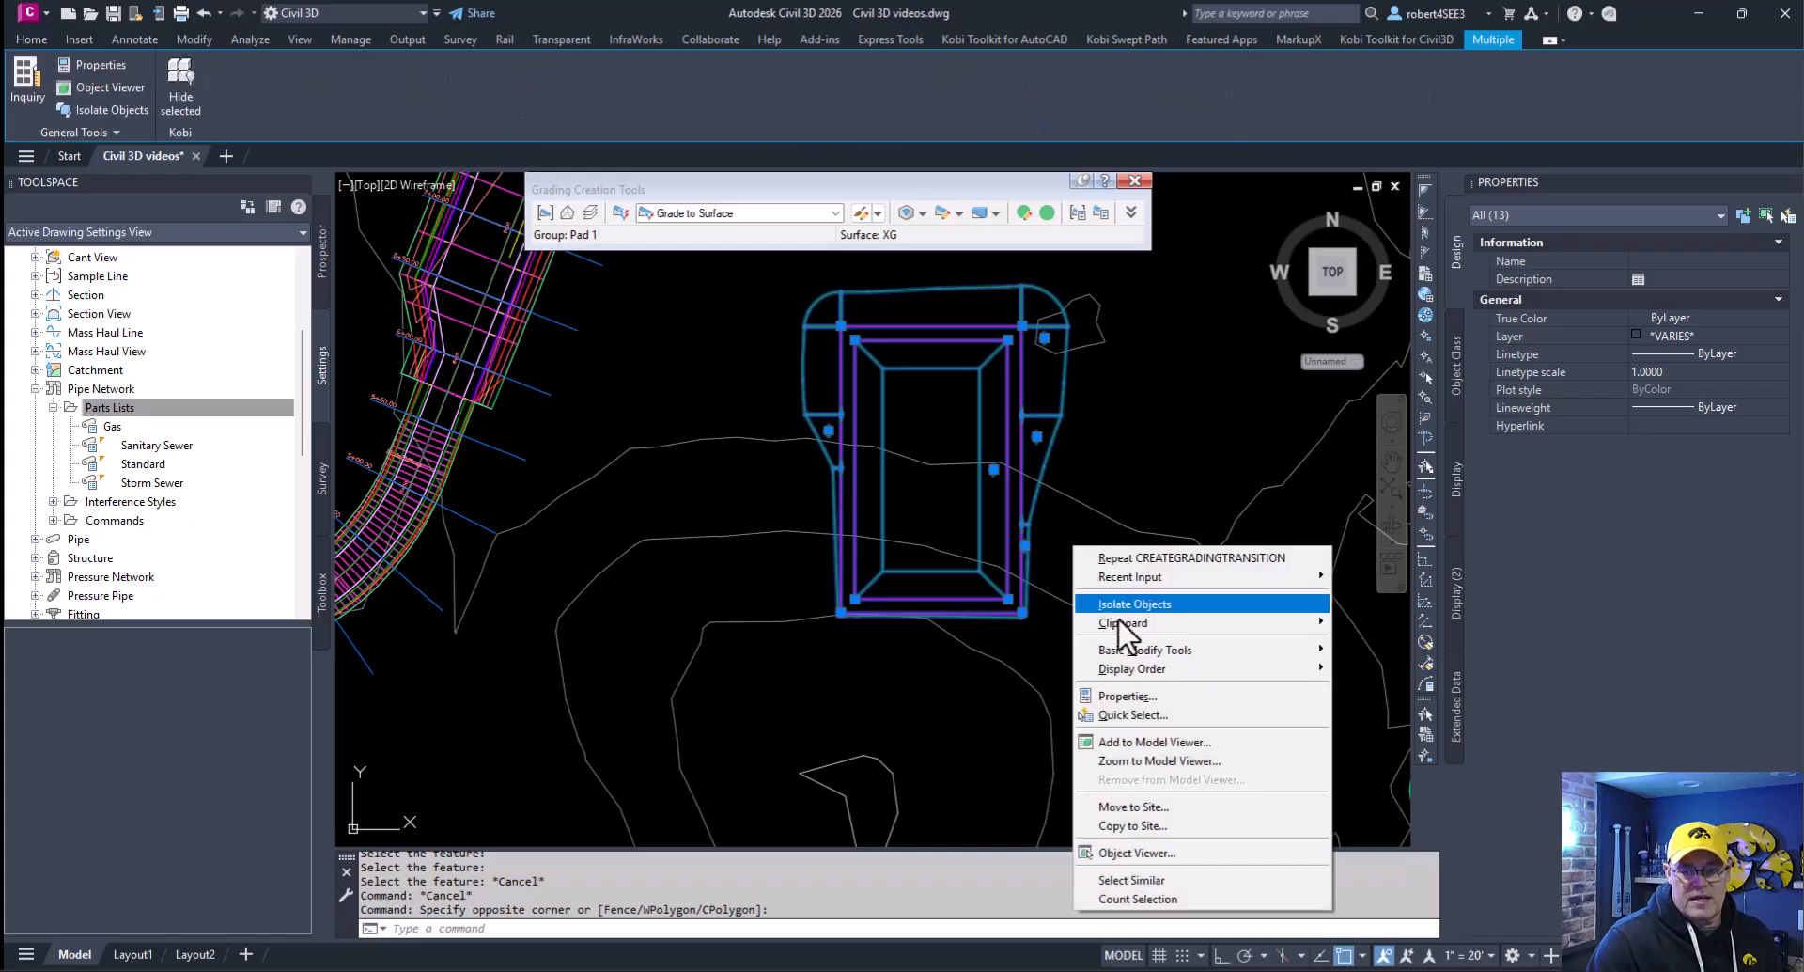
left_click(1165, 853)
left_click_drag(1007, 714, 944, 452)
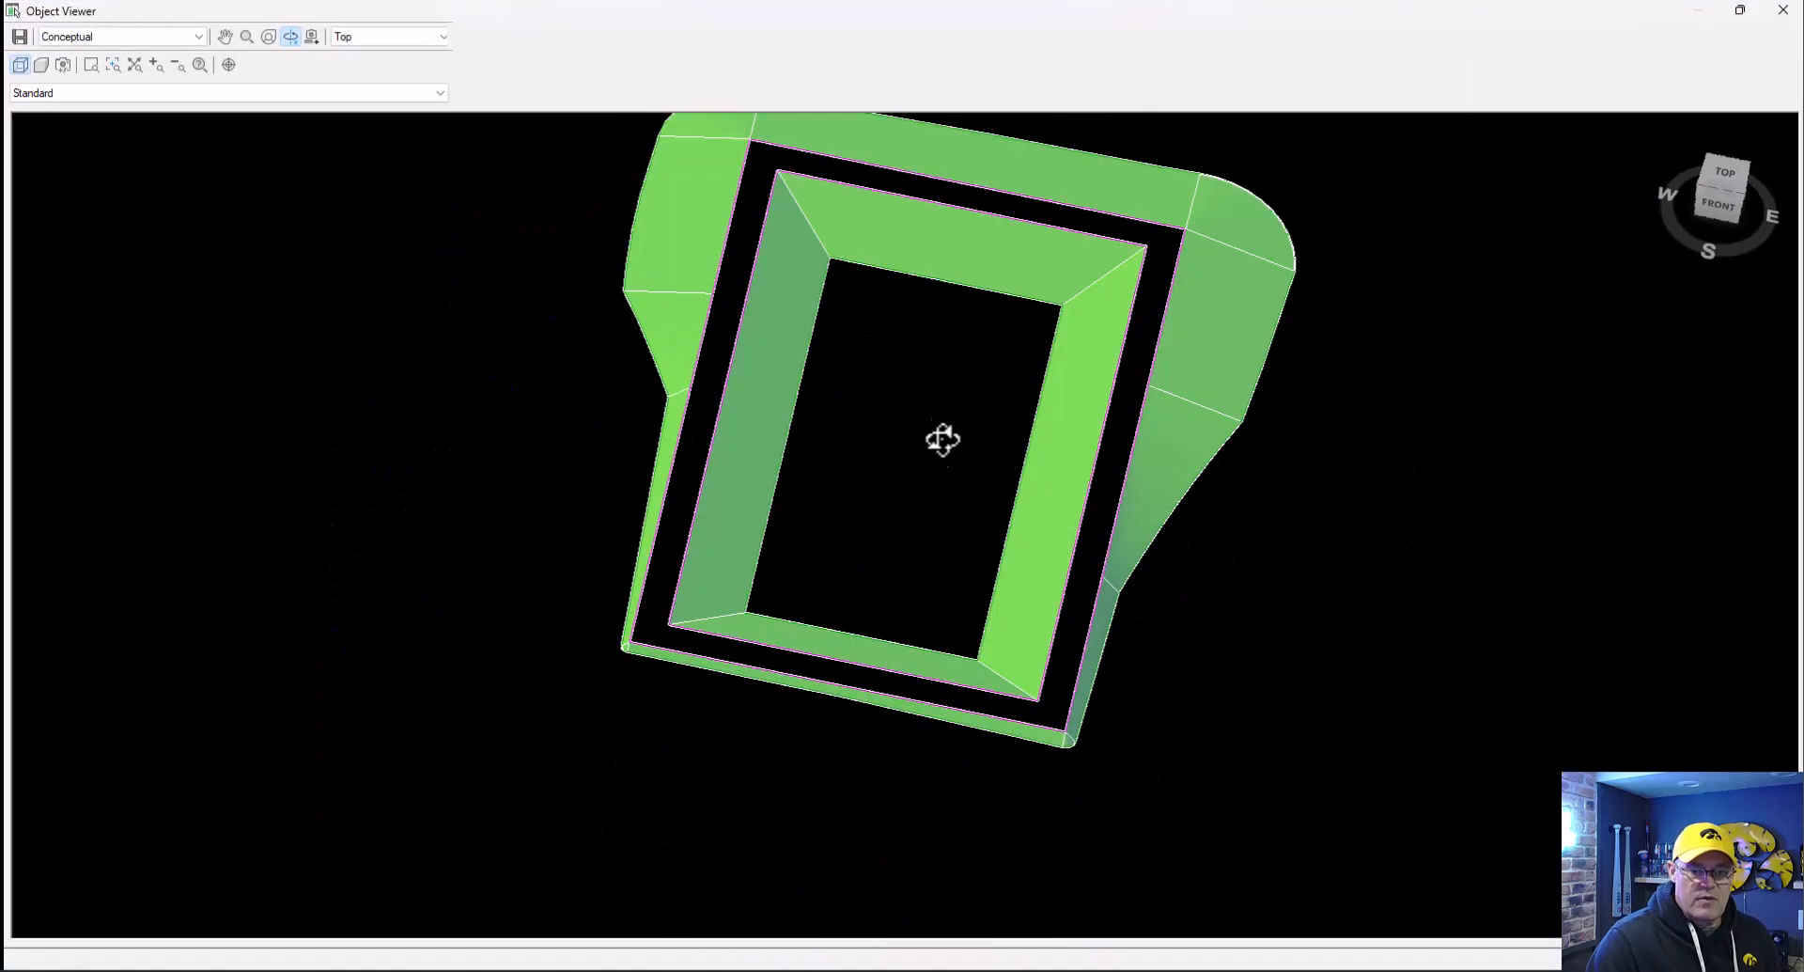
left_click_drag(894, 557, 826, 354)
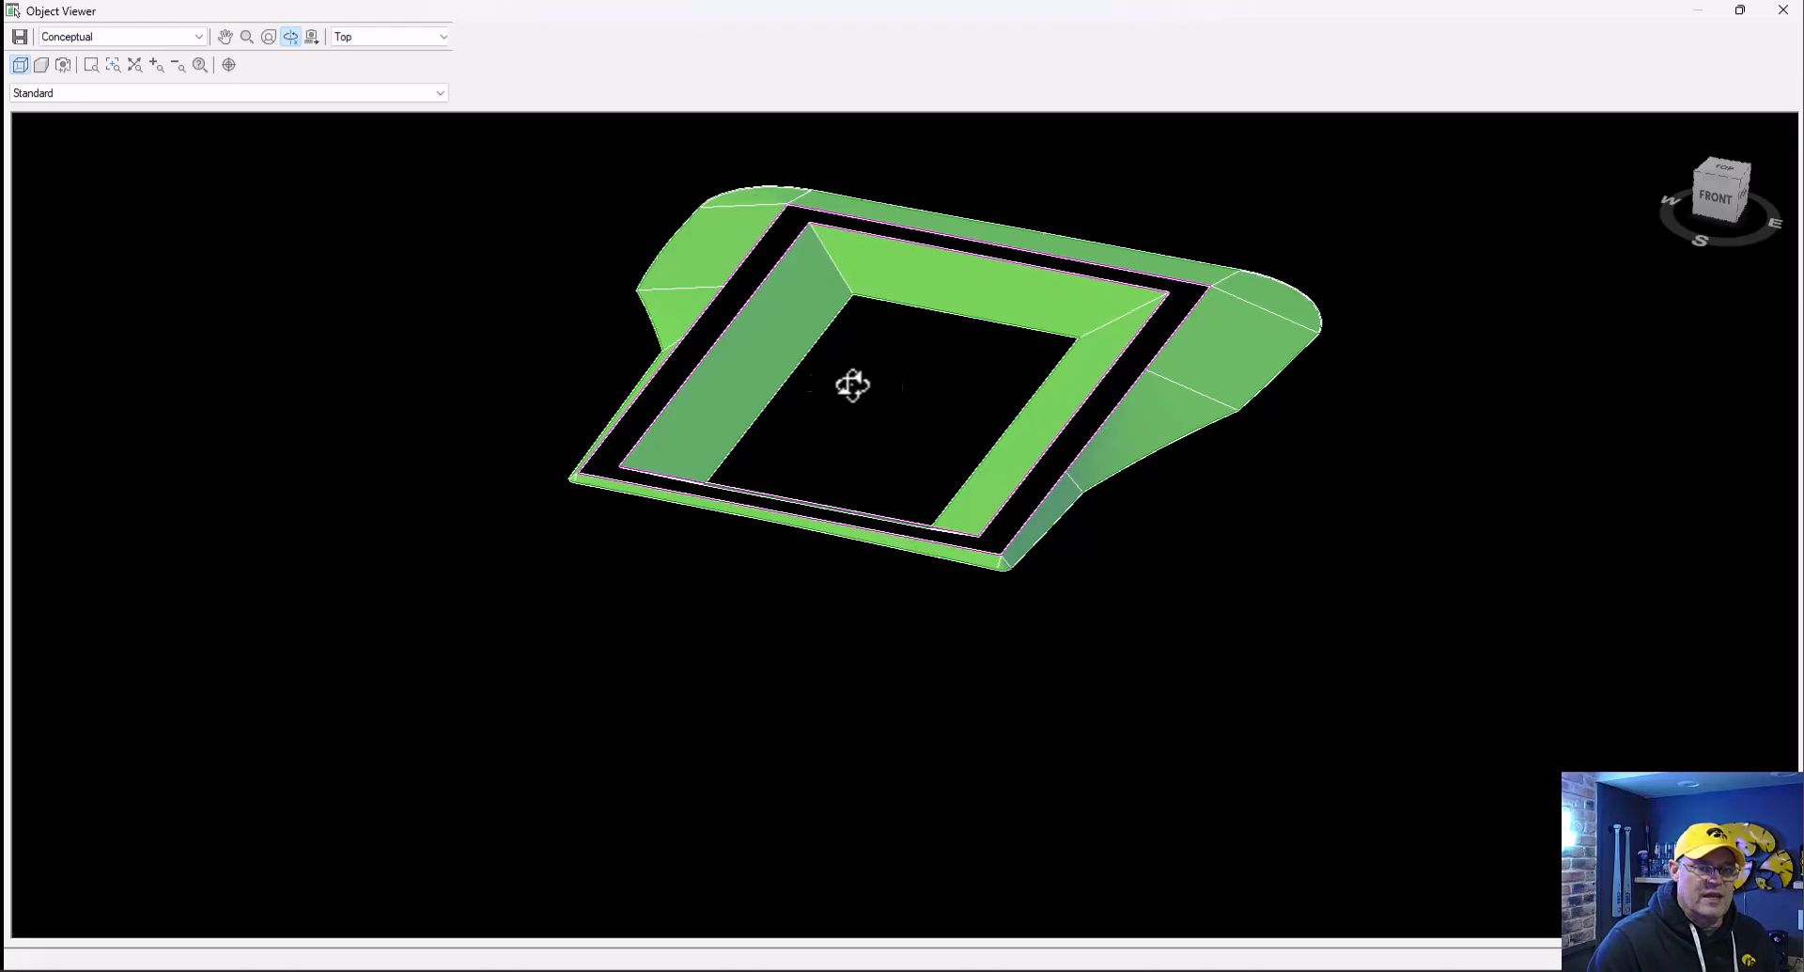
left_click(1783, 11)
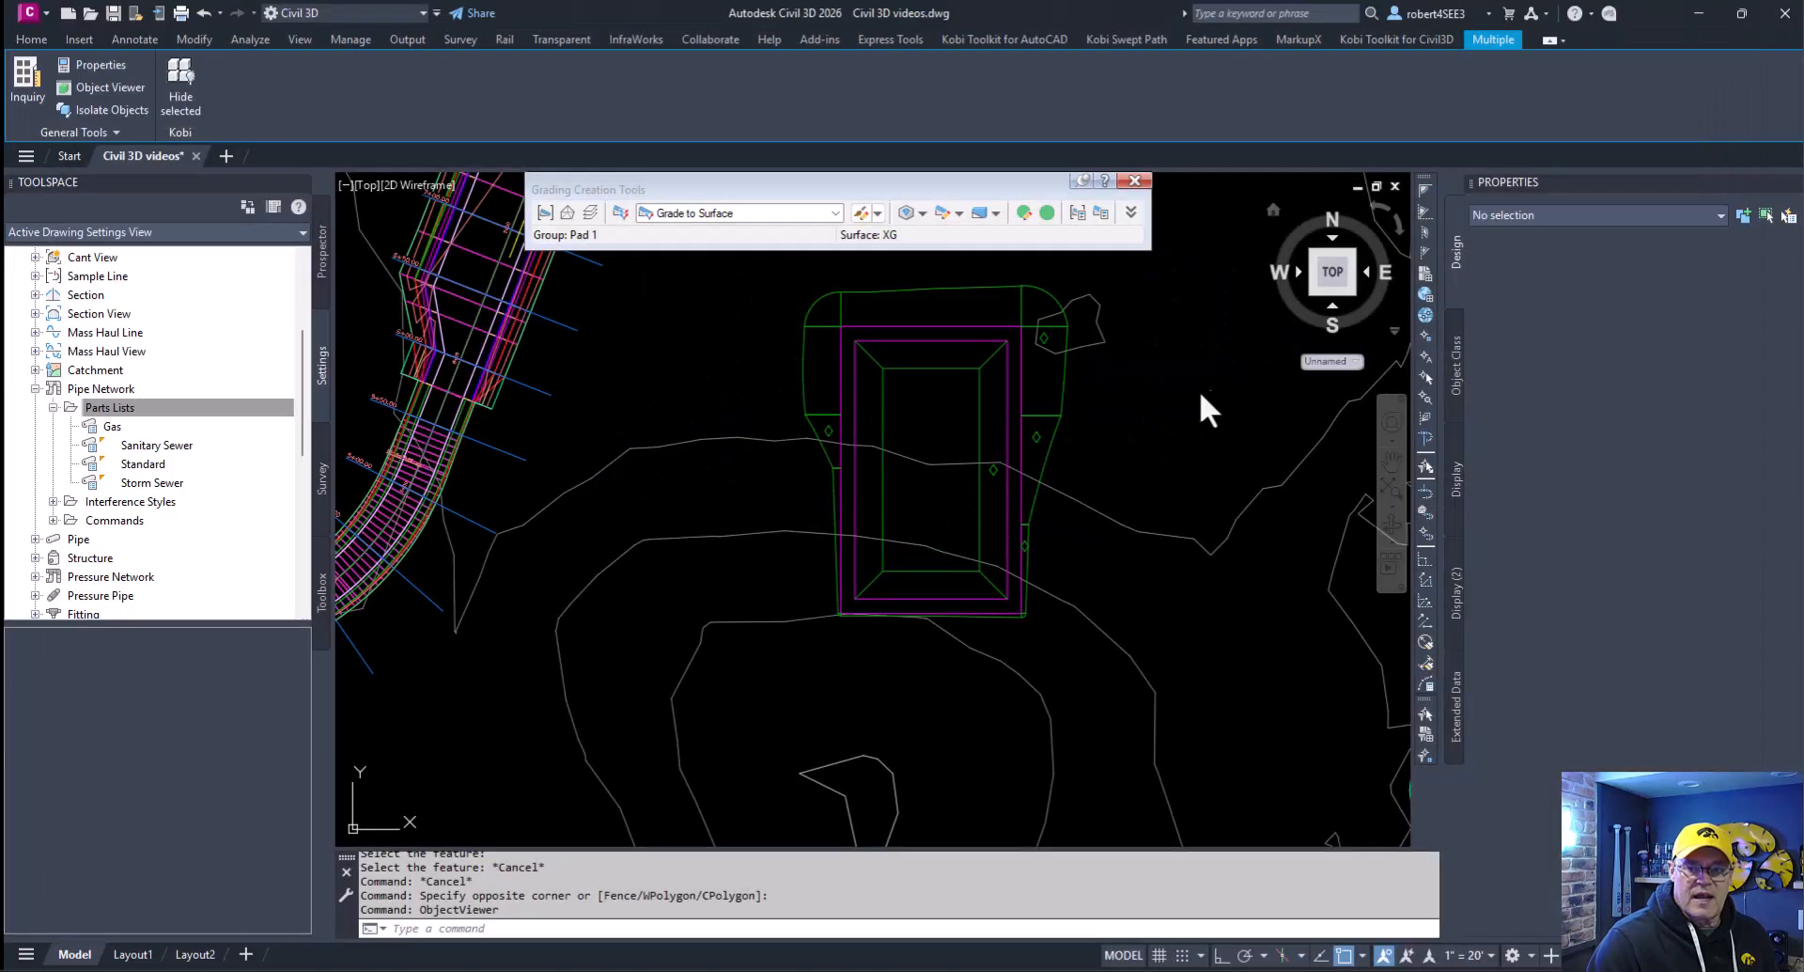
- Create grading infills in the band between the two rectangles and in the floor area inside the inward grading
left_click(923, 212)
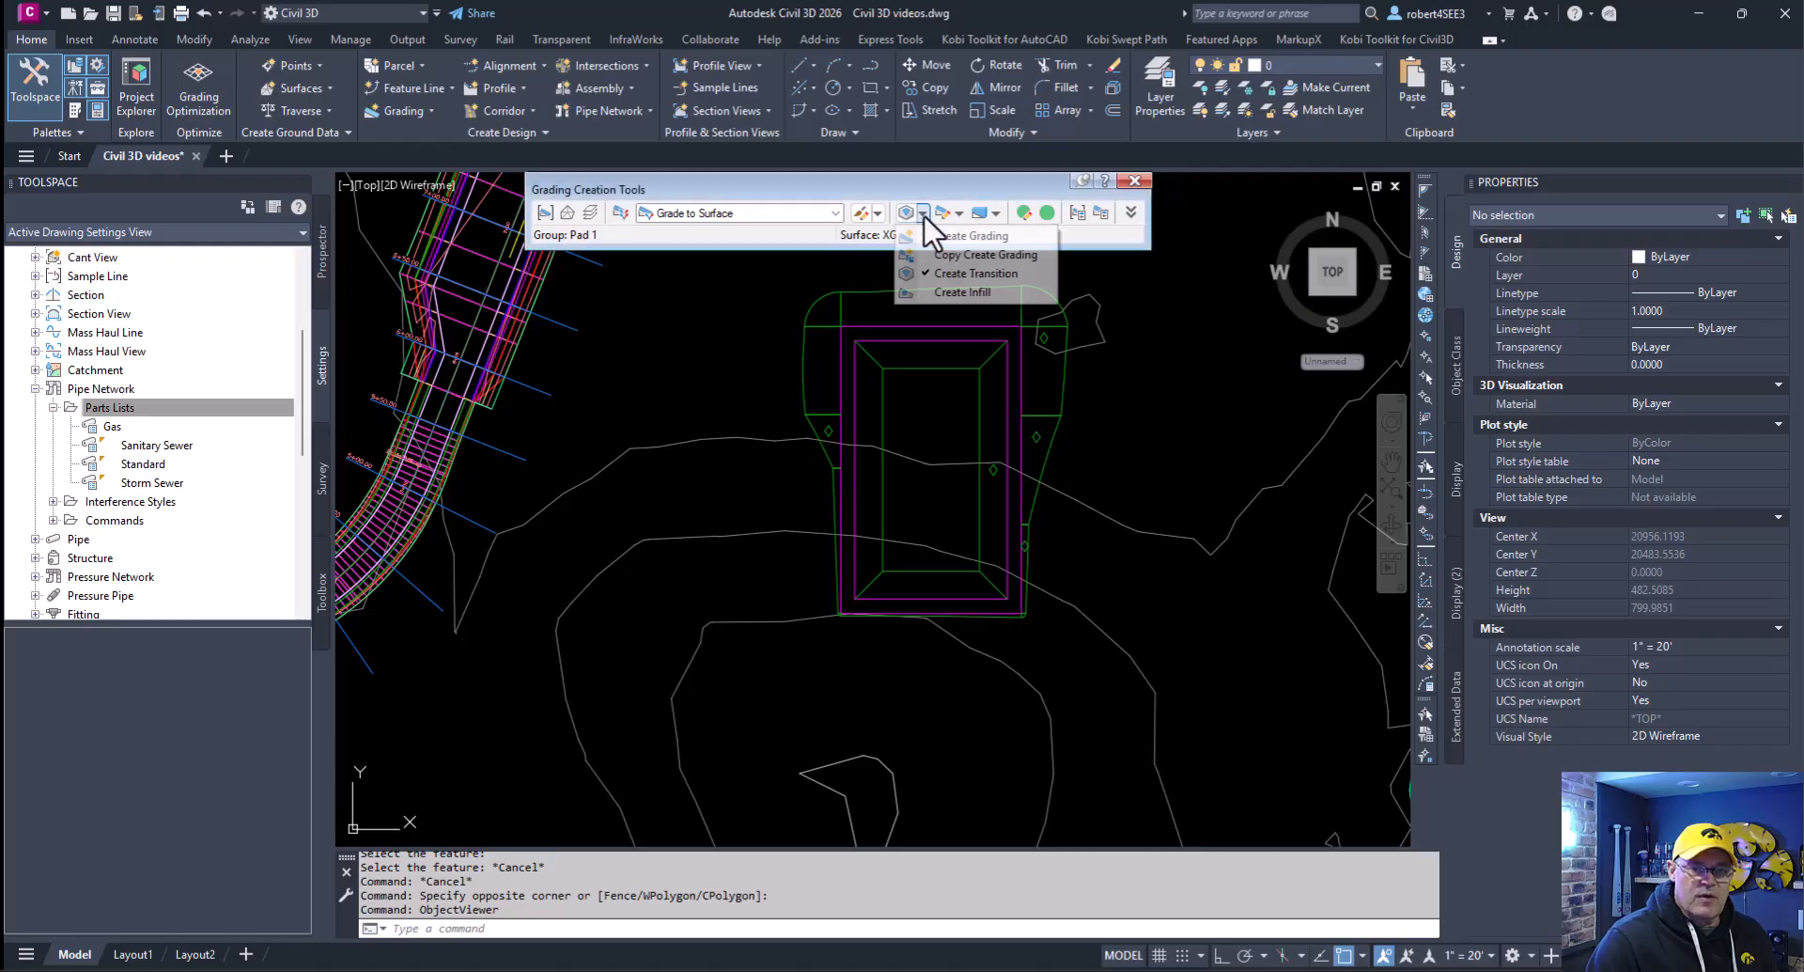
left_click(947, 291)
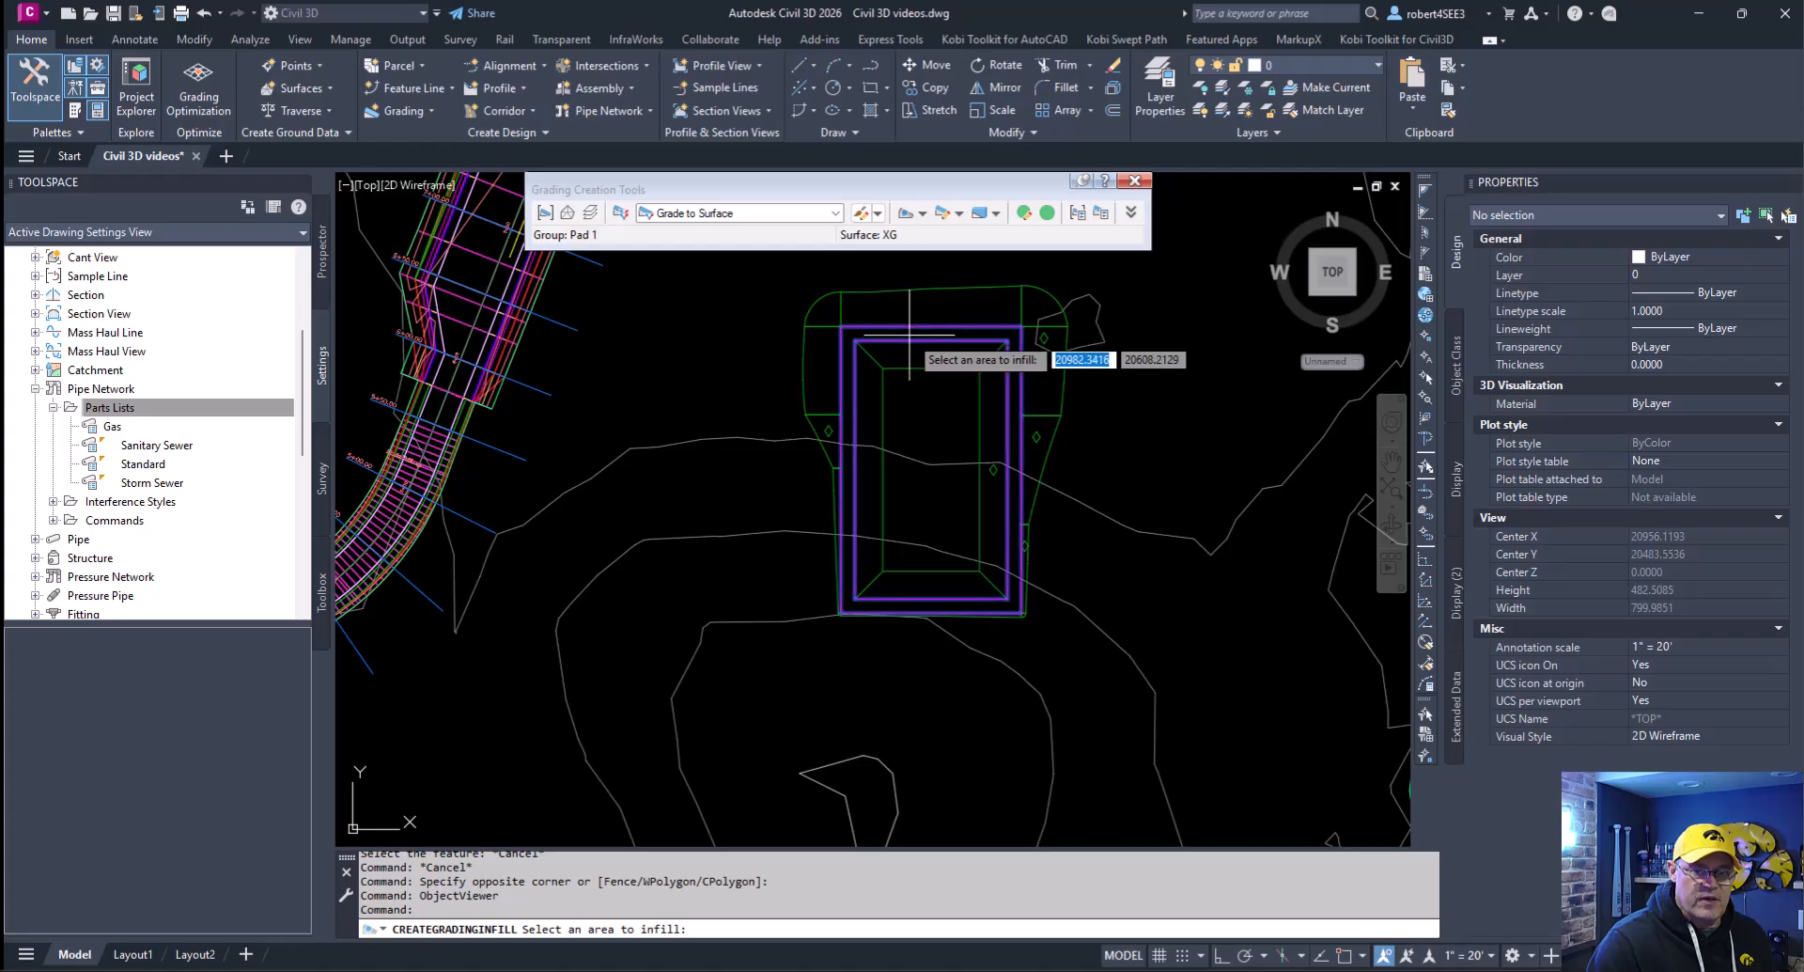
left_click(911, 334)
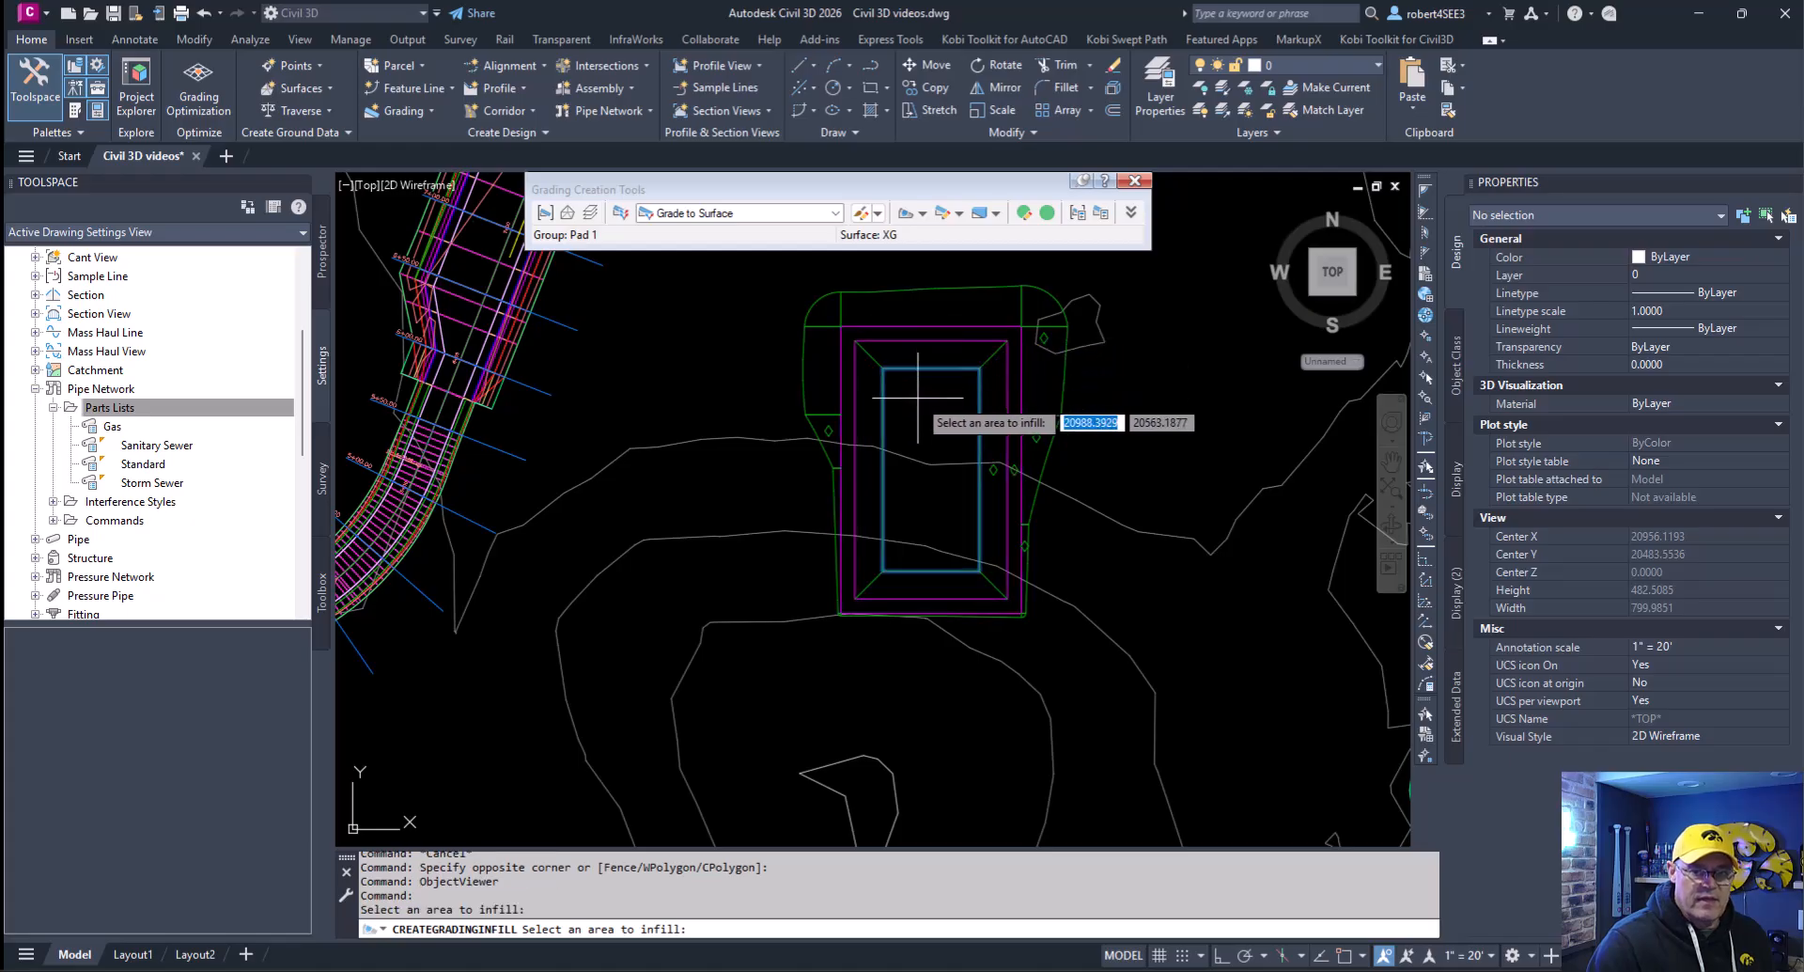
left_click(918, 397)
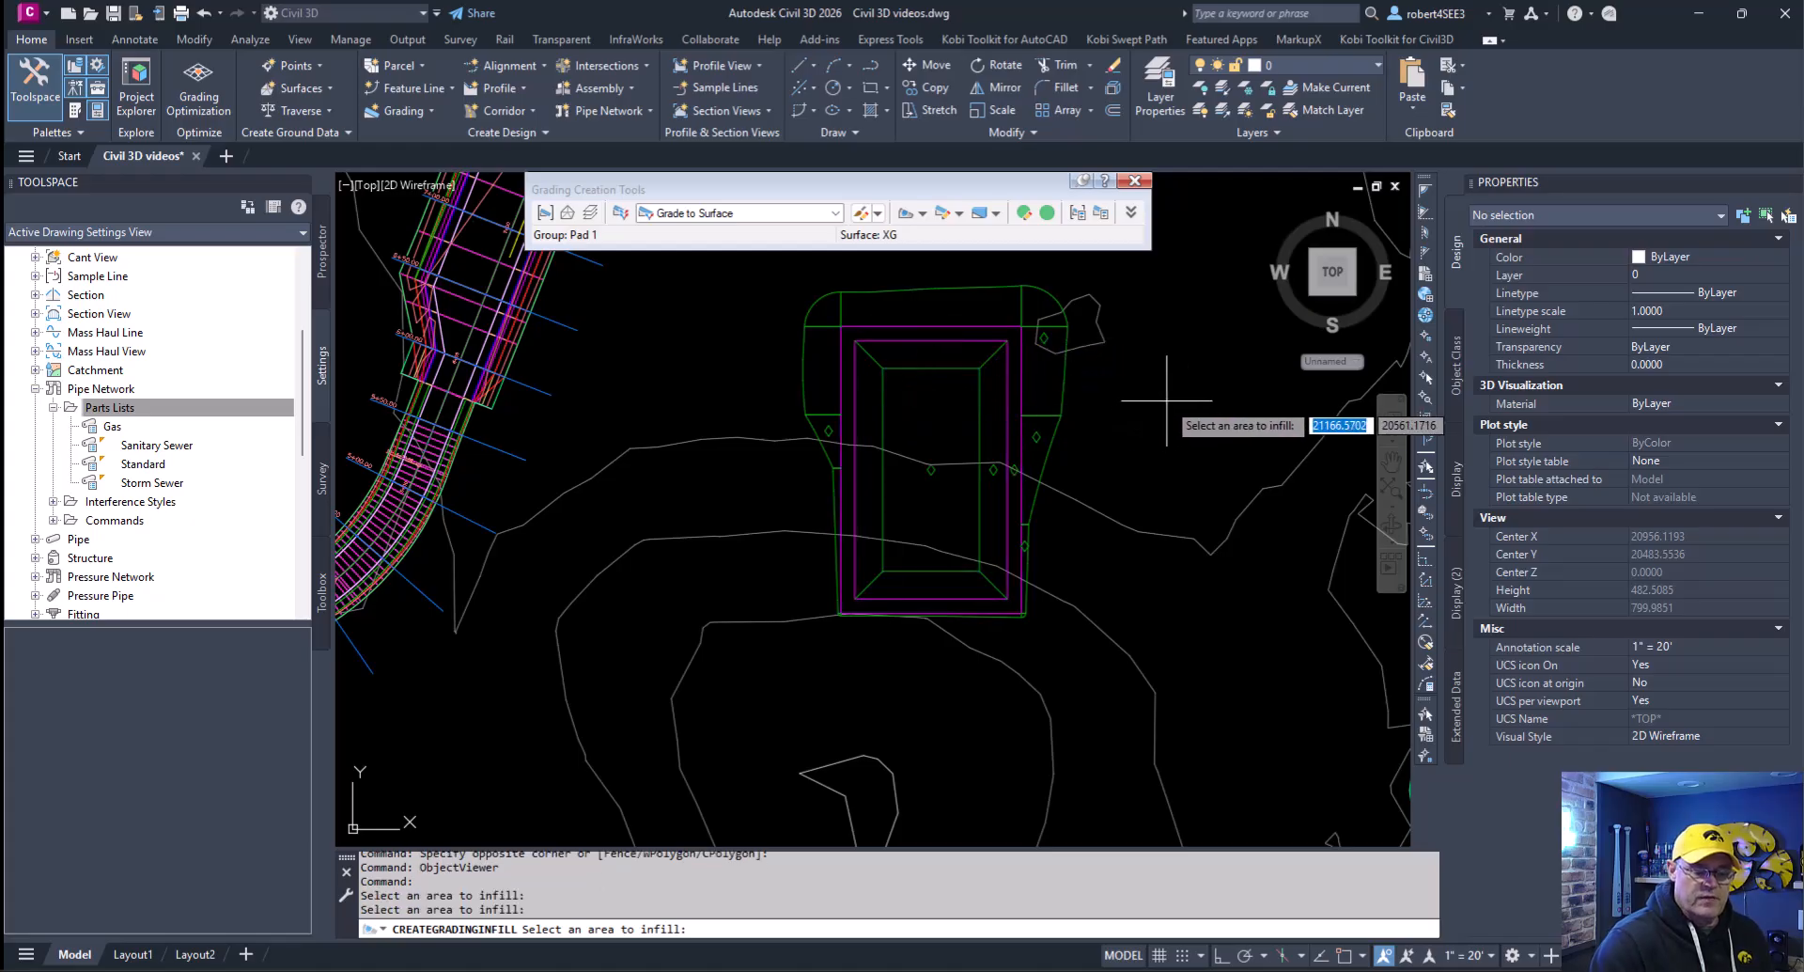
key("Return")
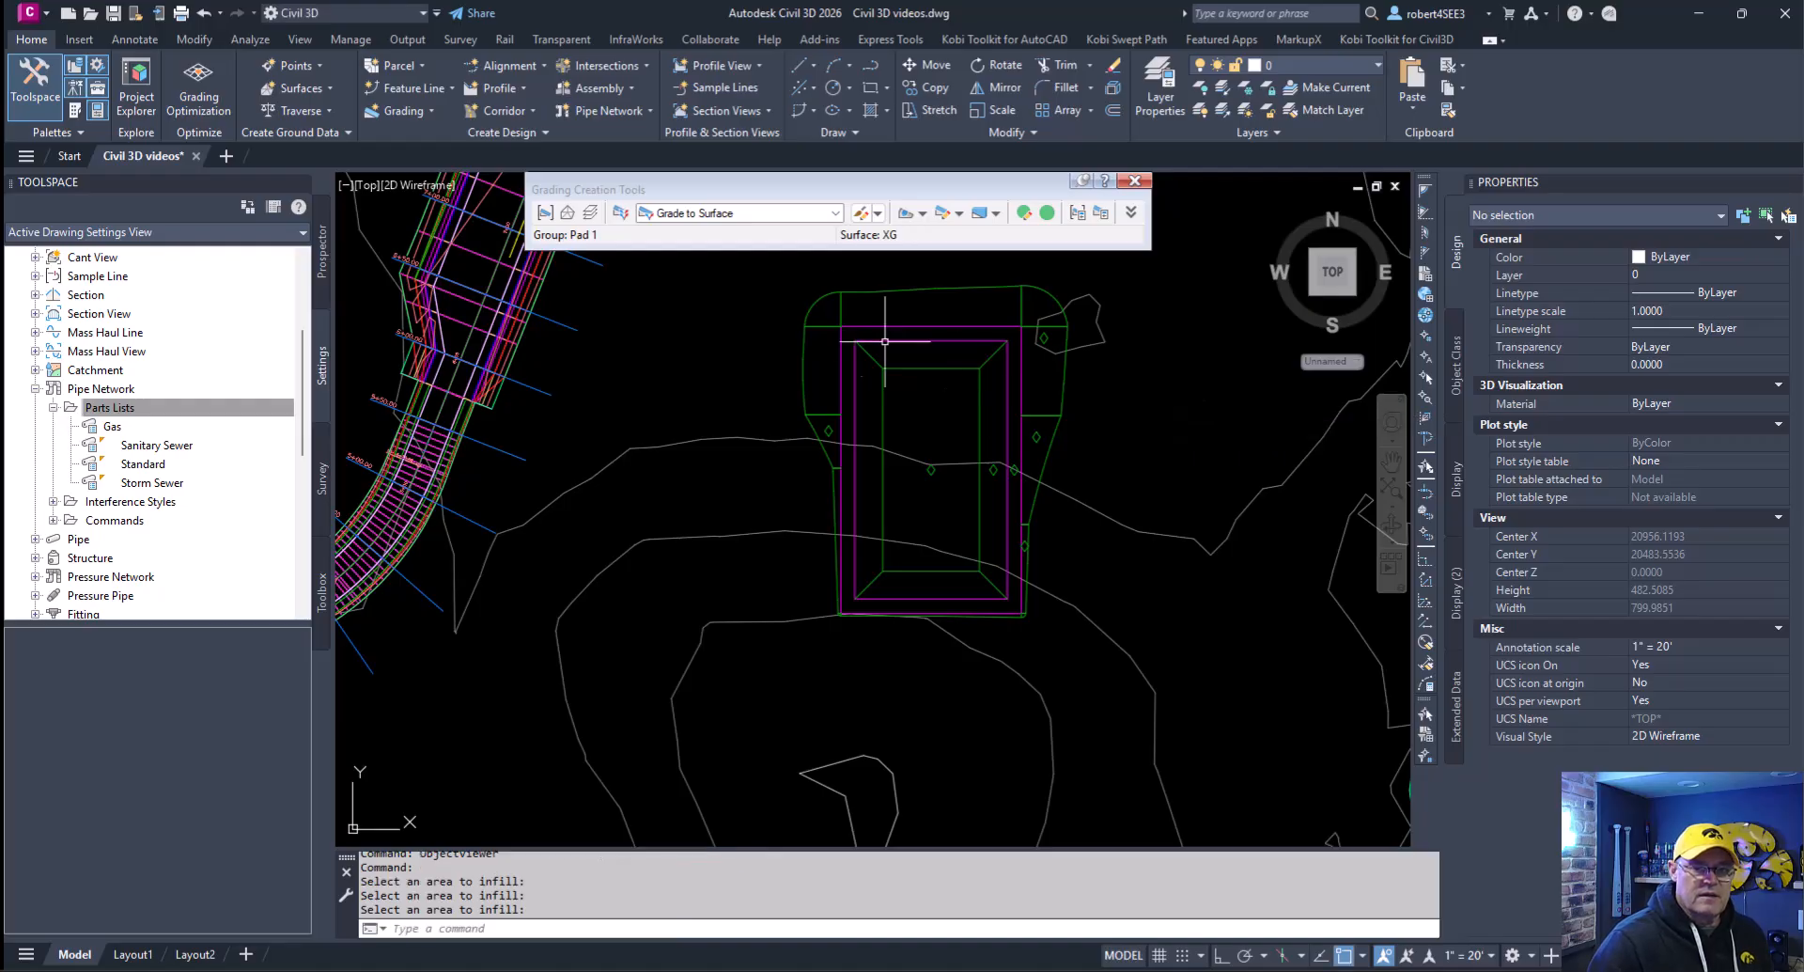
- Examine the complete pad, including both infills, in 3D with the Object Viewer
left_click(753, 262)
left_click(1117, 711)
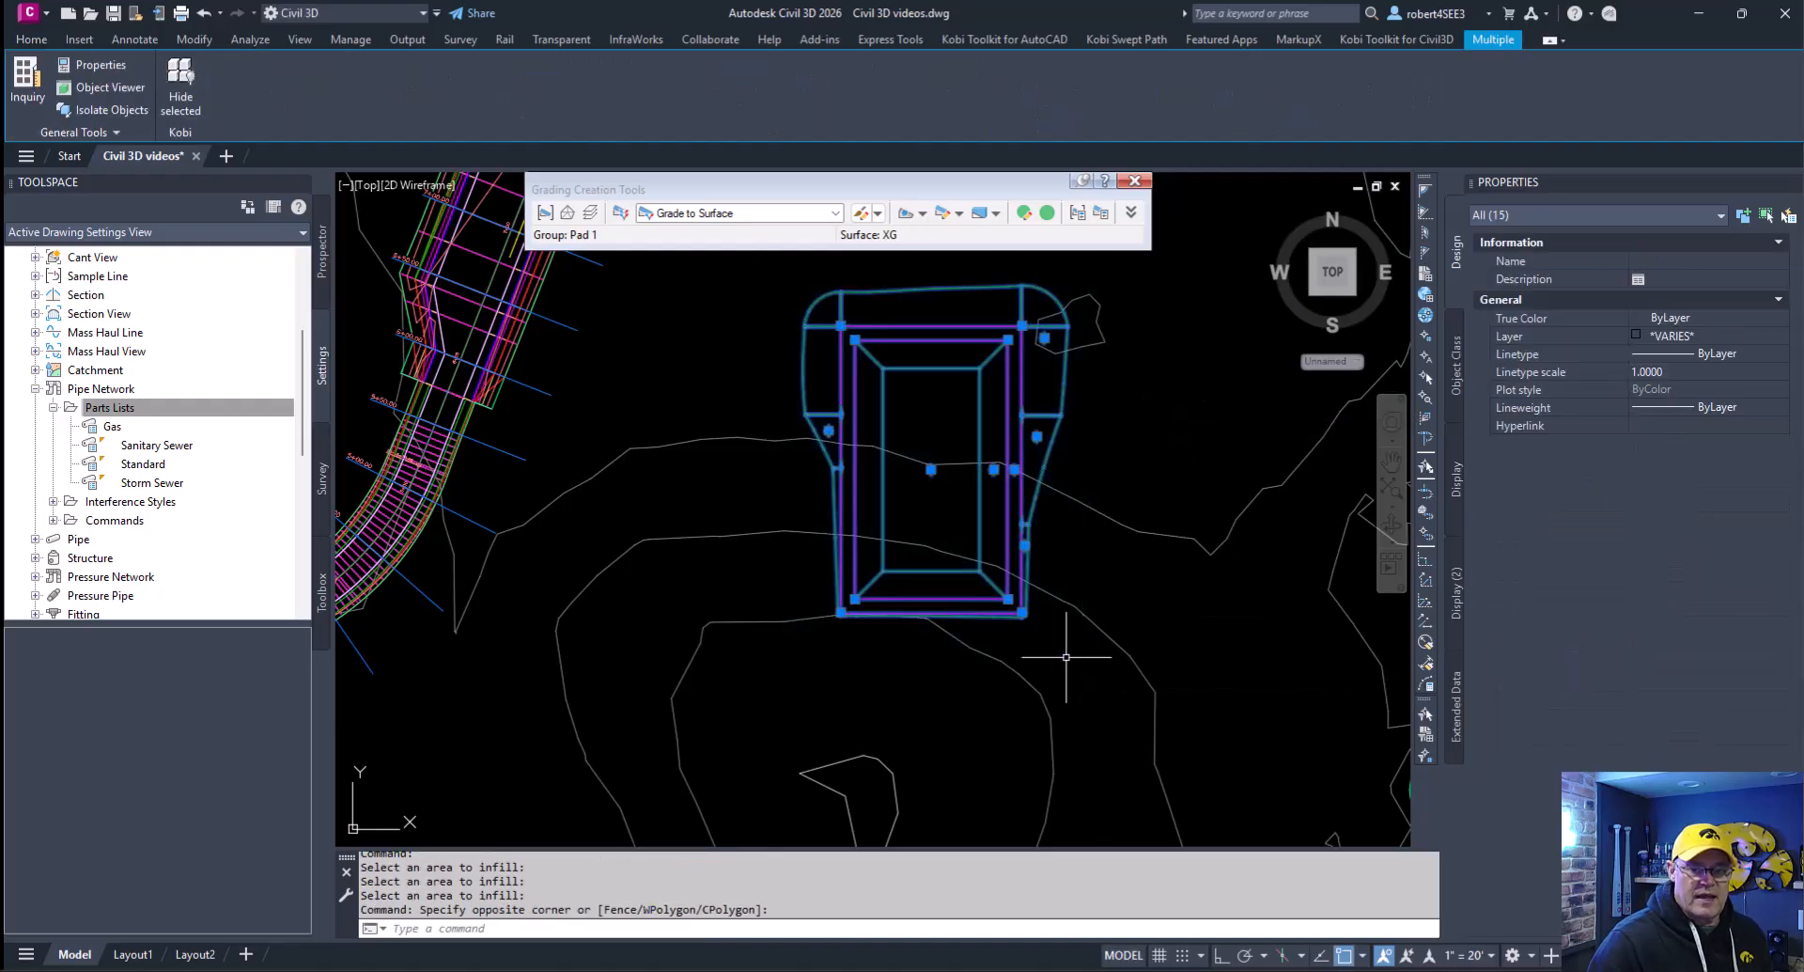
right_click(1103, 658)
left_click(1138, 609)
left_click_drag(974, 624, 902, 457)
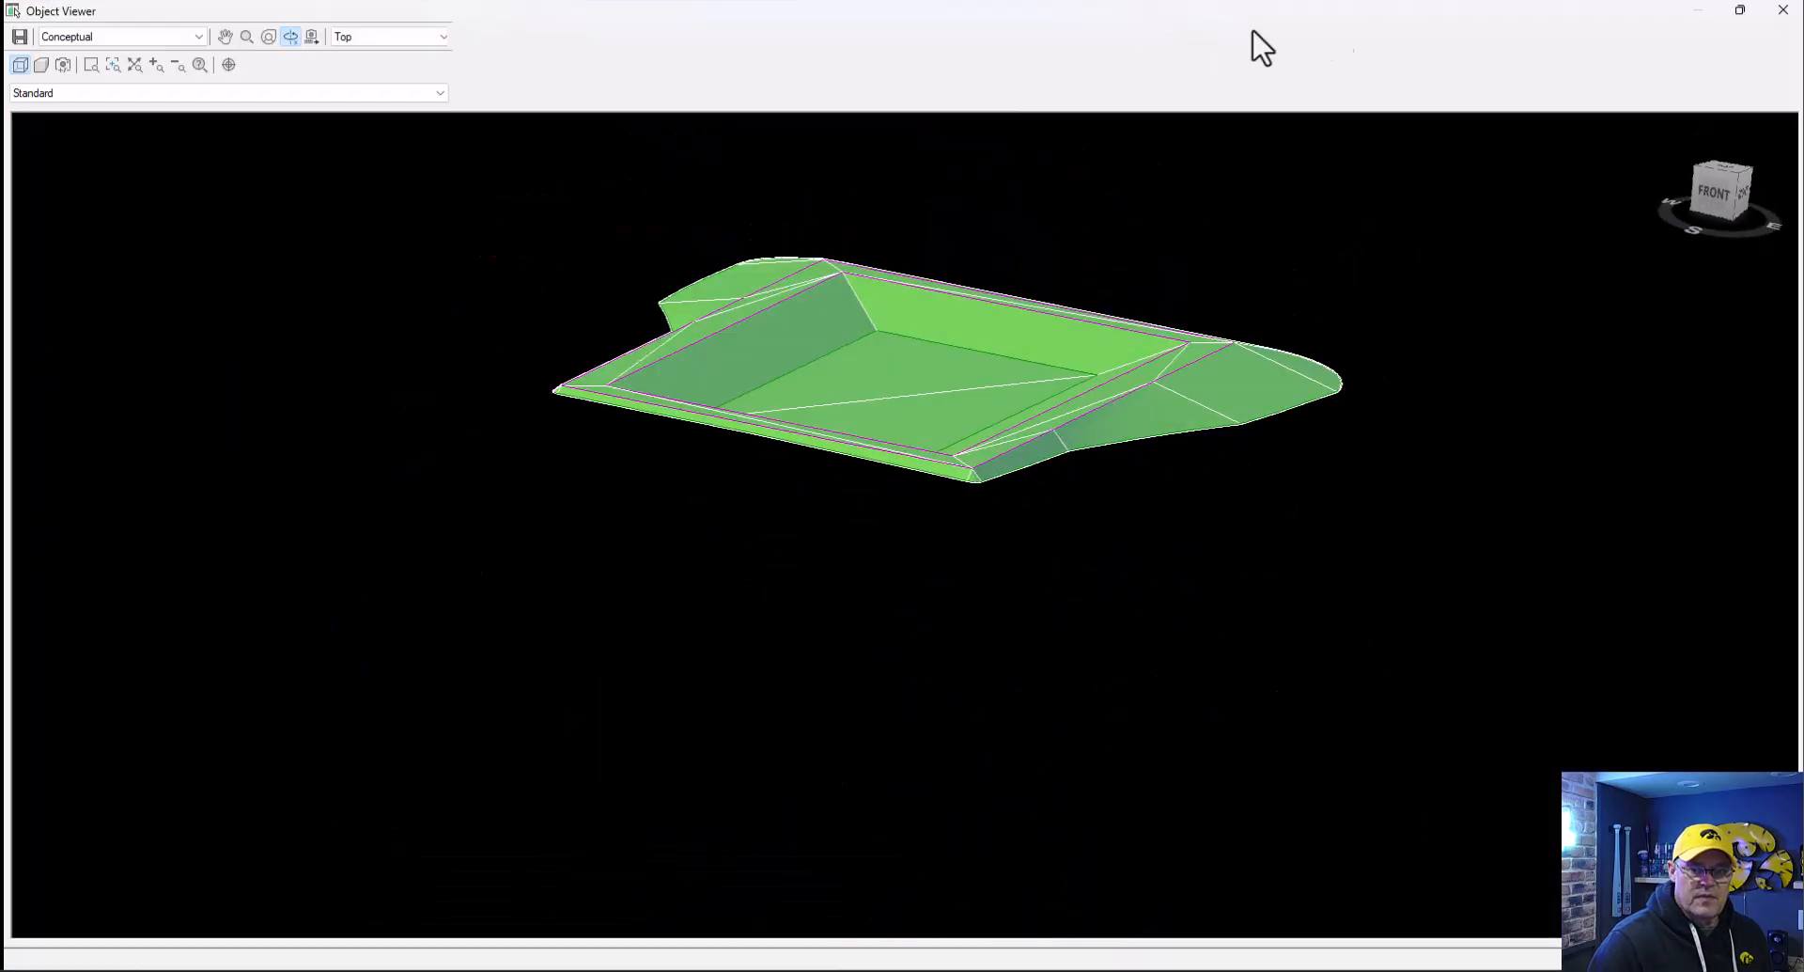
left_click(1783, 9)
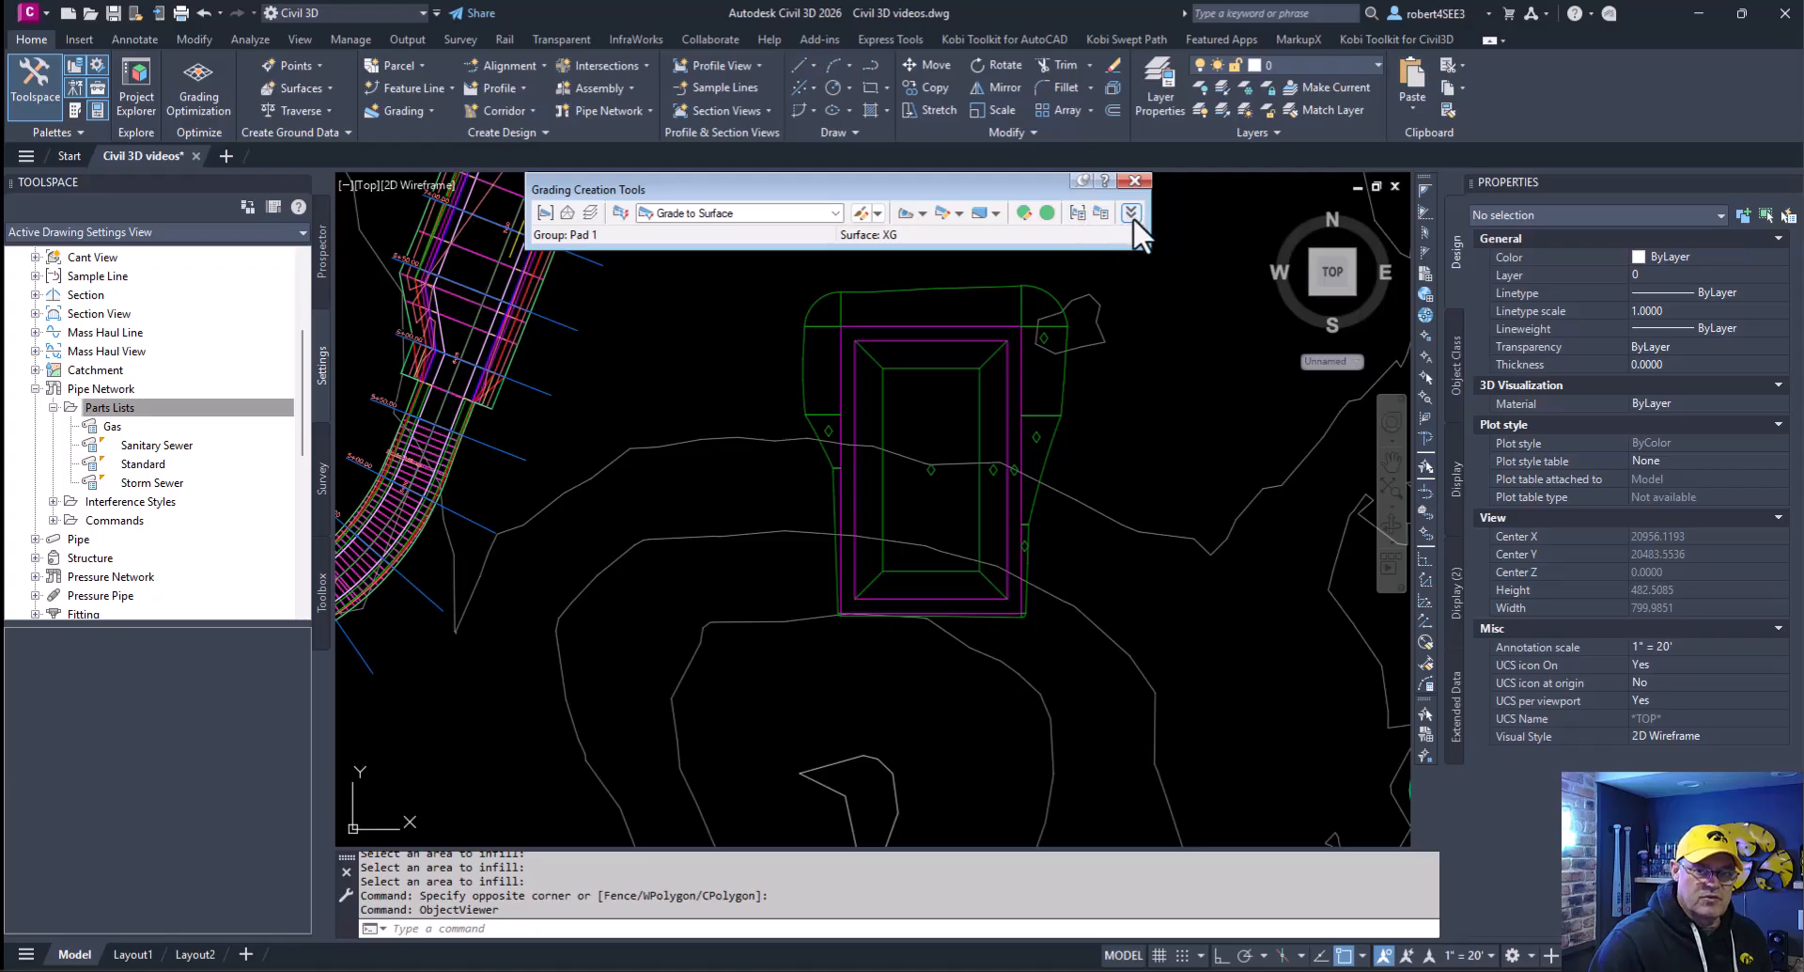
- Enable automatic surface creation for the grading group as TIN surface Pad 1, and set XG as its volume base surface
left_click(1077, 213)
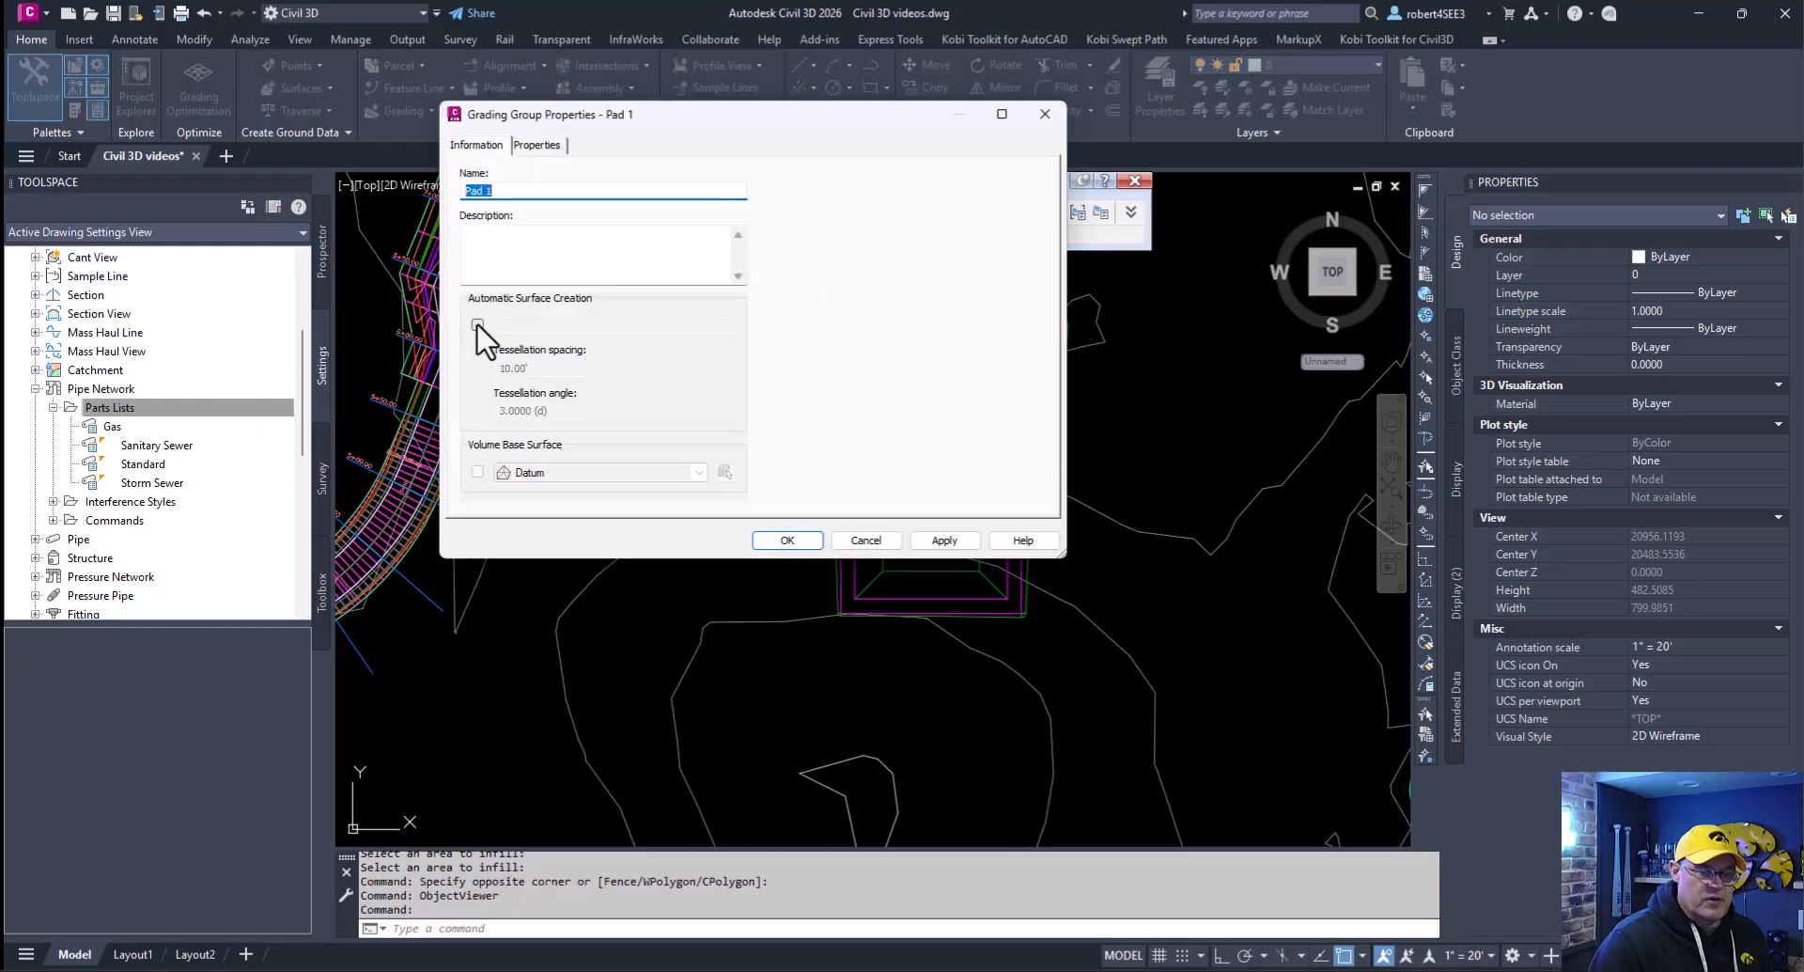
left_click(478, 326)
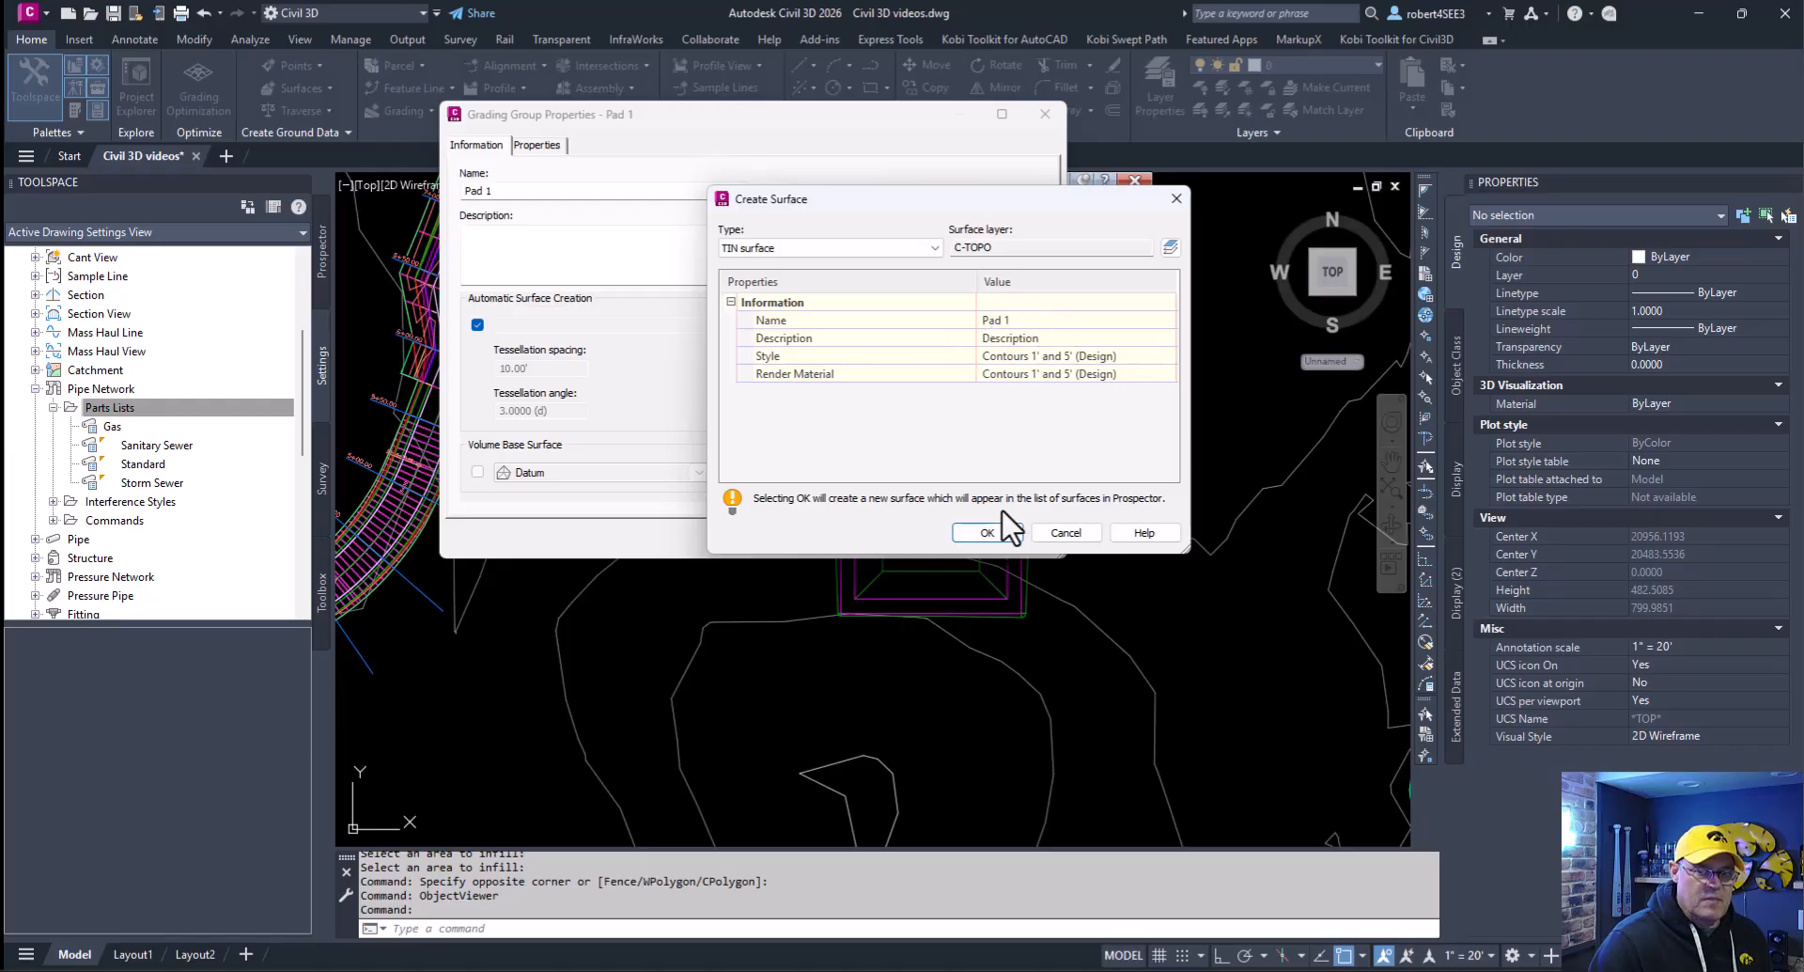
left_click(985, 532)
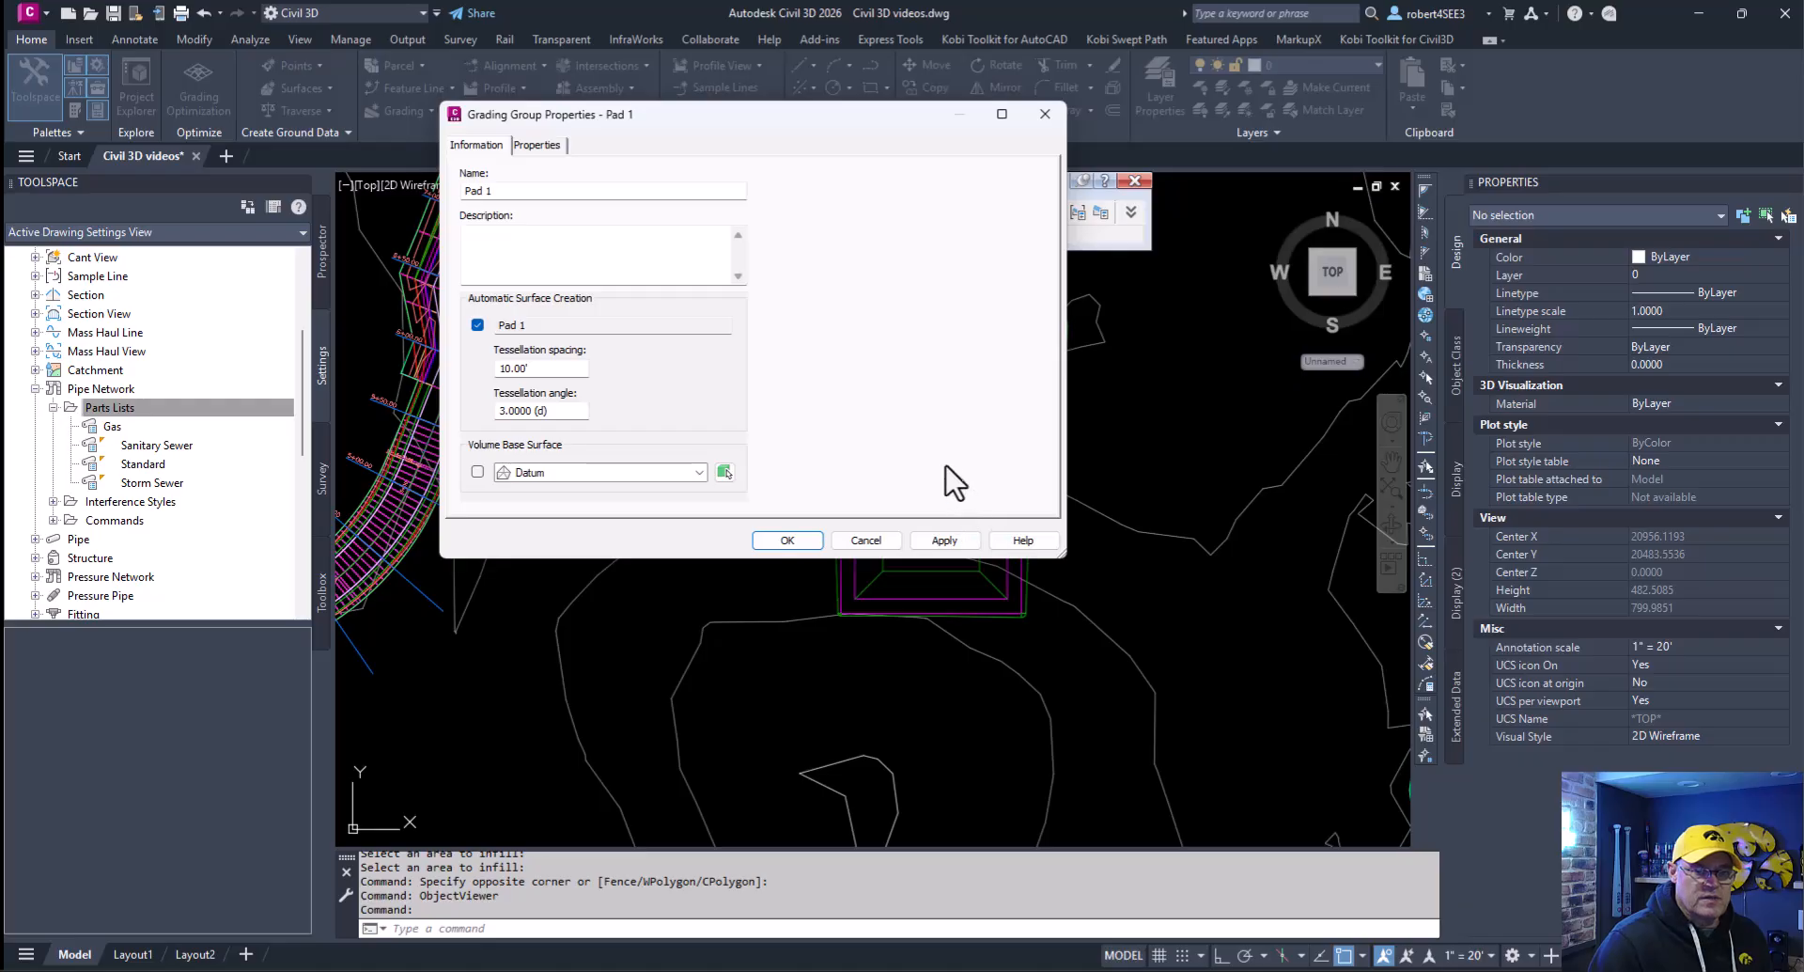
left_click(477, 471)
left_click(698, 473)
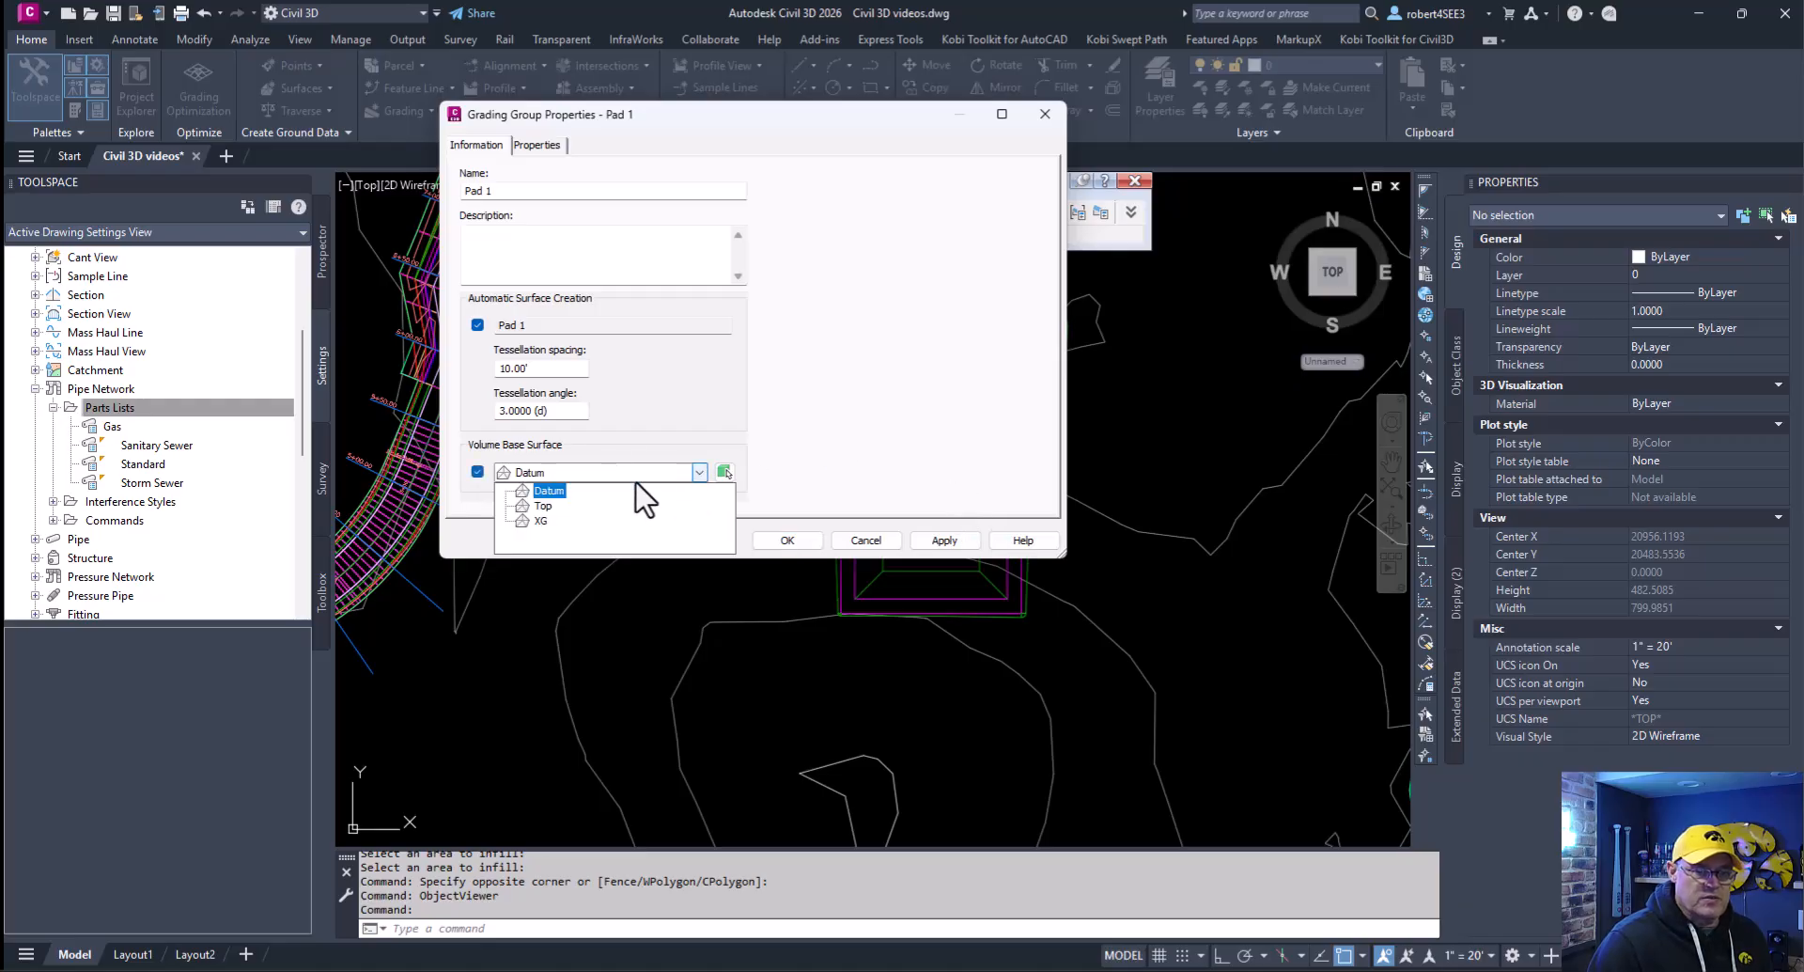
left_click(547, 518)
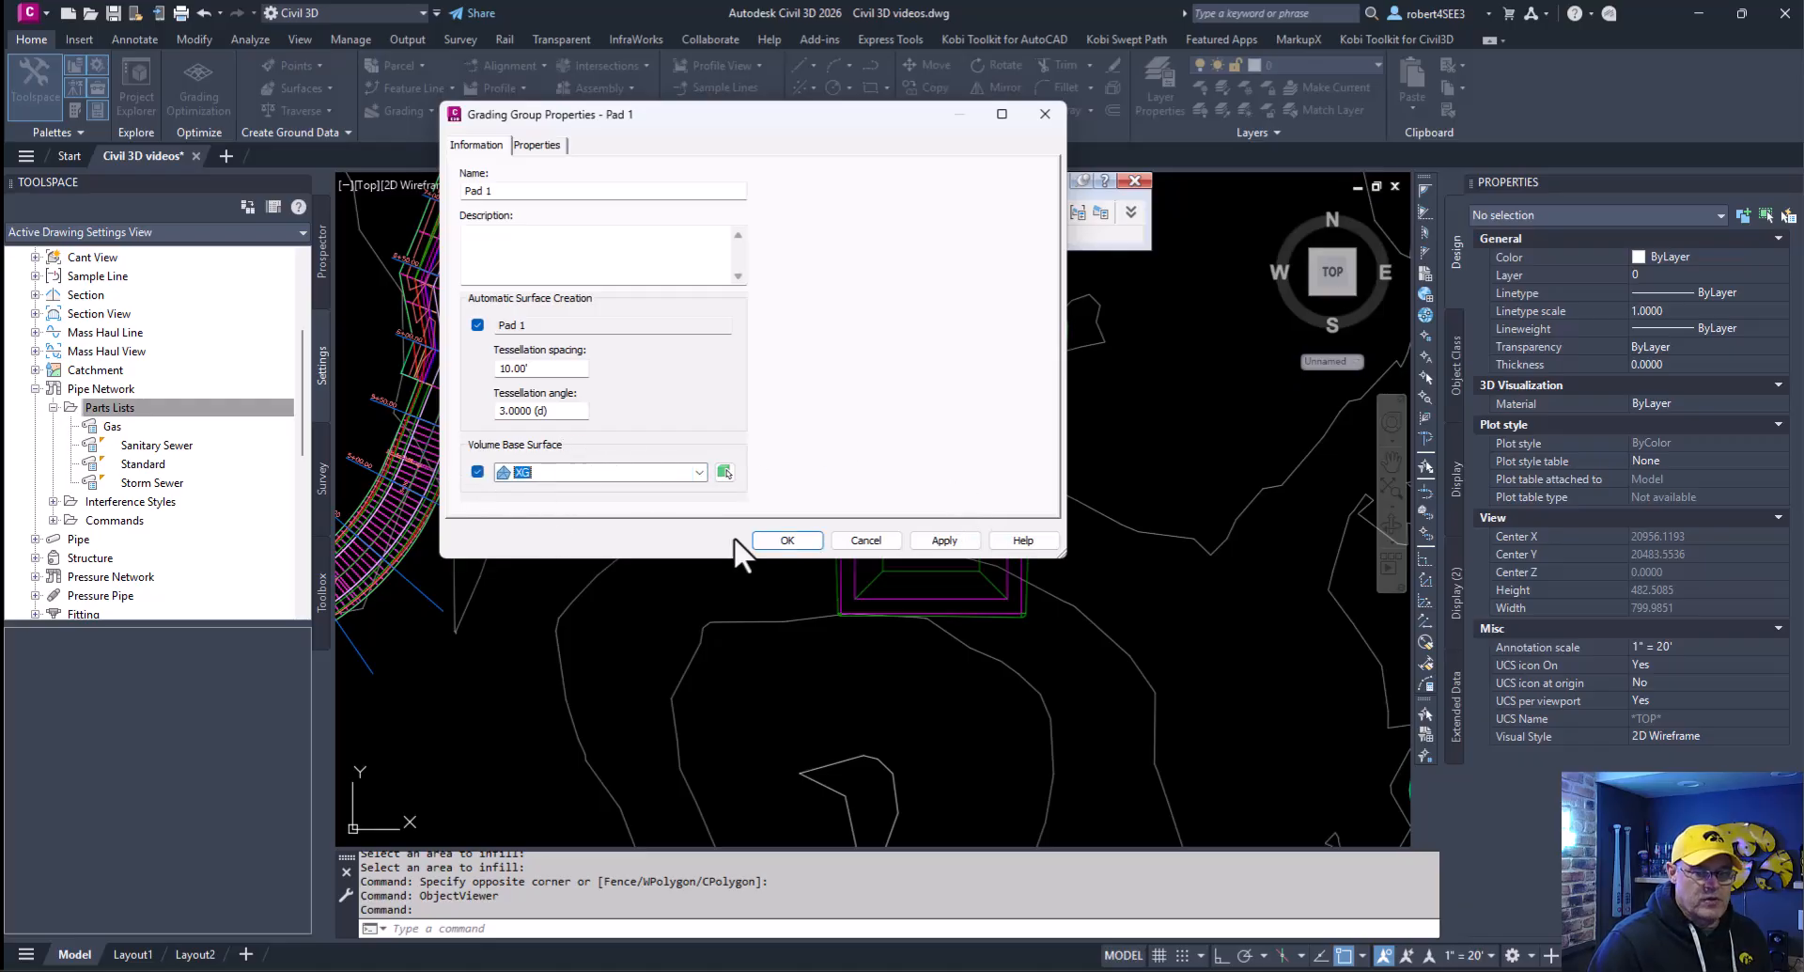
left_click(799, 543)
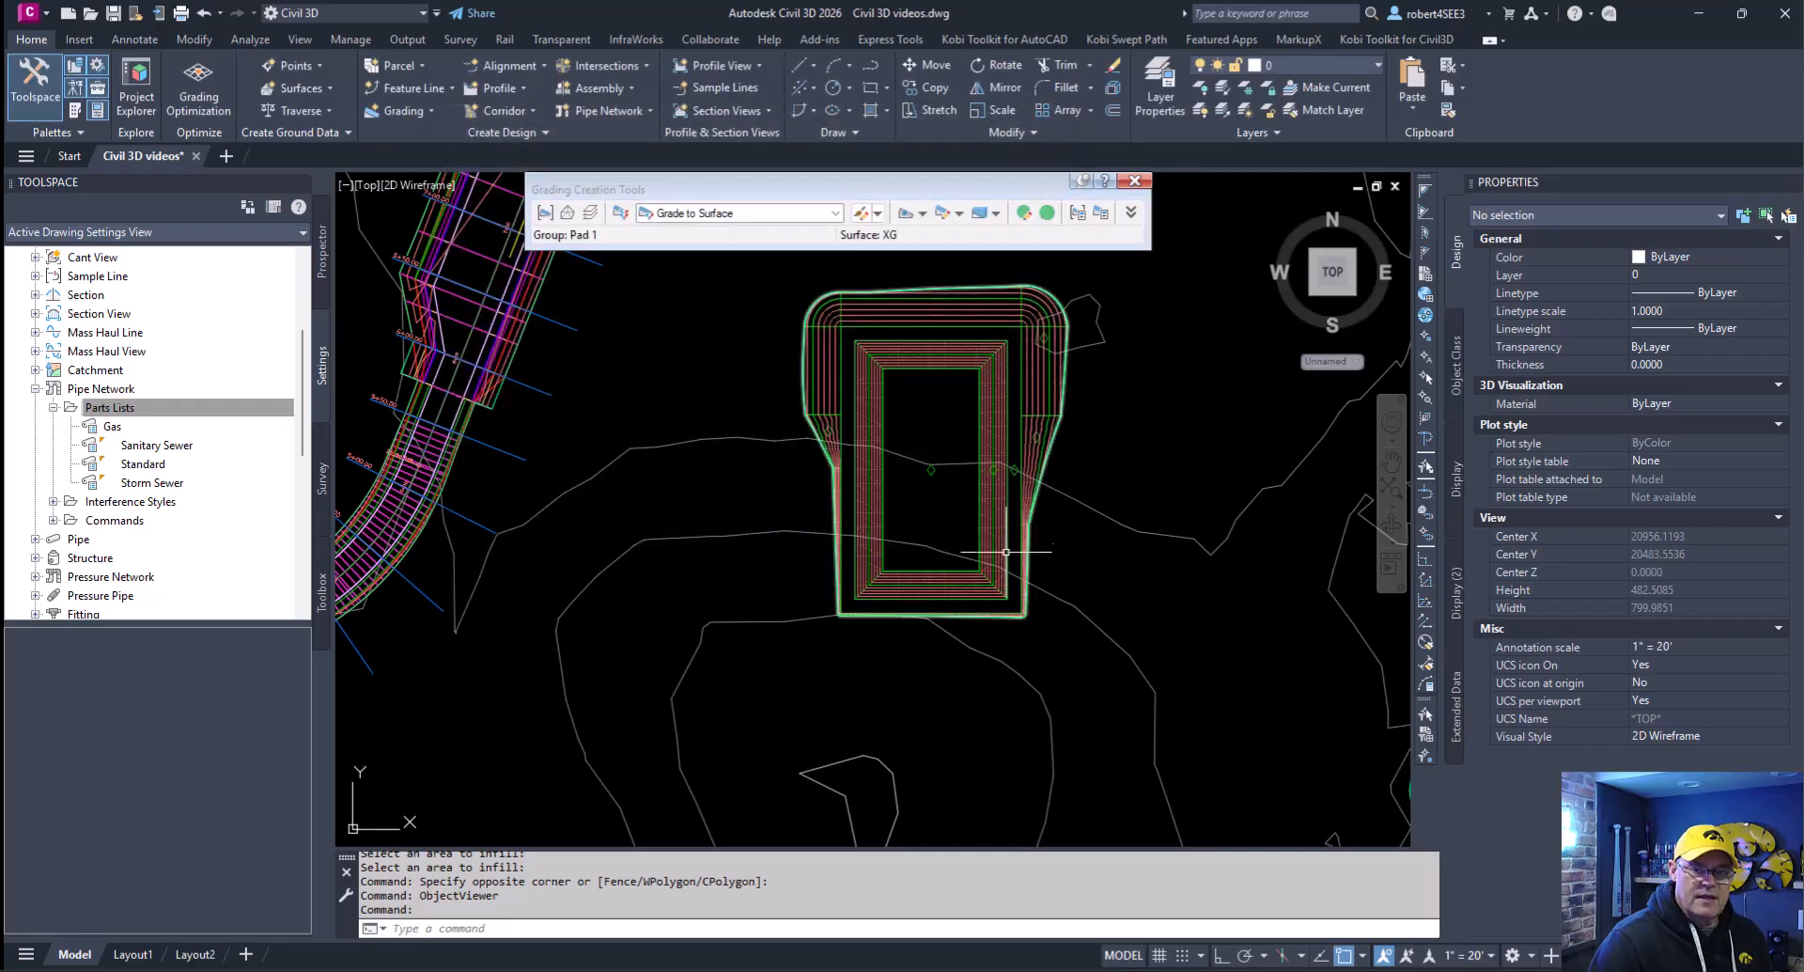
- View the Pad 1 TIN surface in 3D with the Object Viewer, orbiting around it, and clear the selection
left_click(1044, 382)
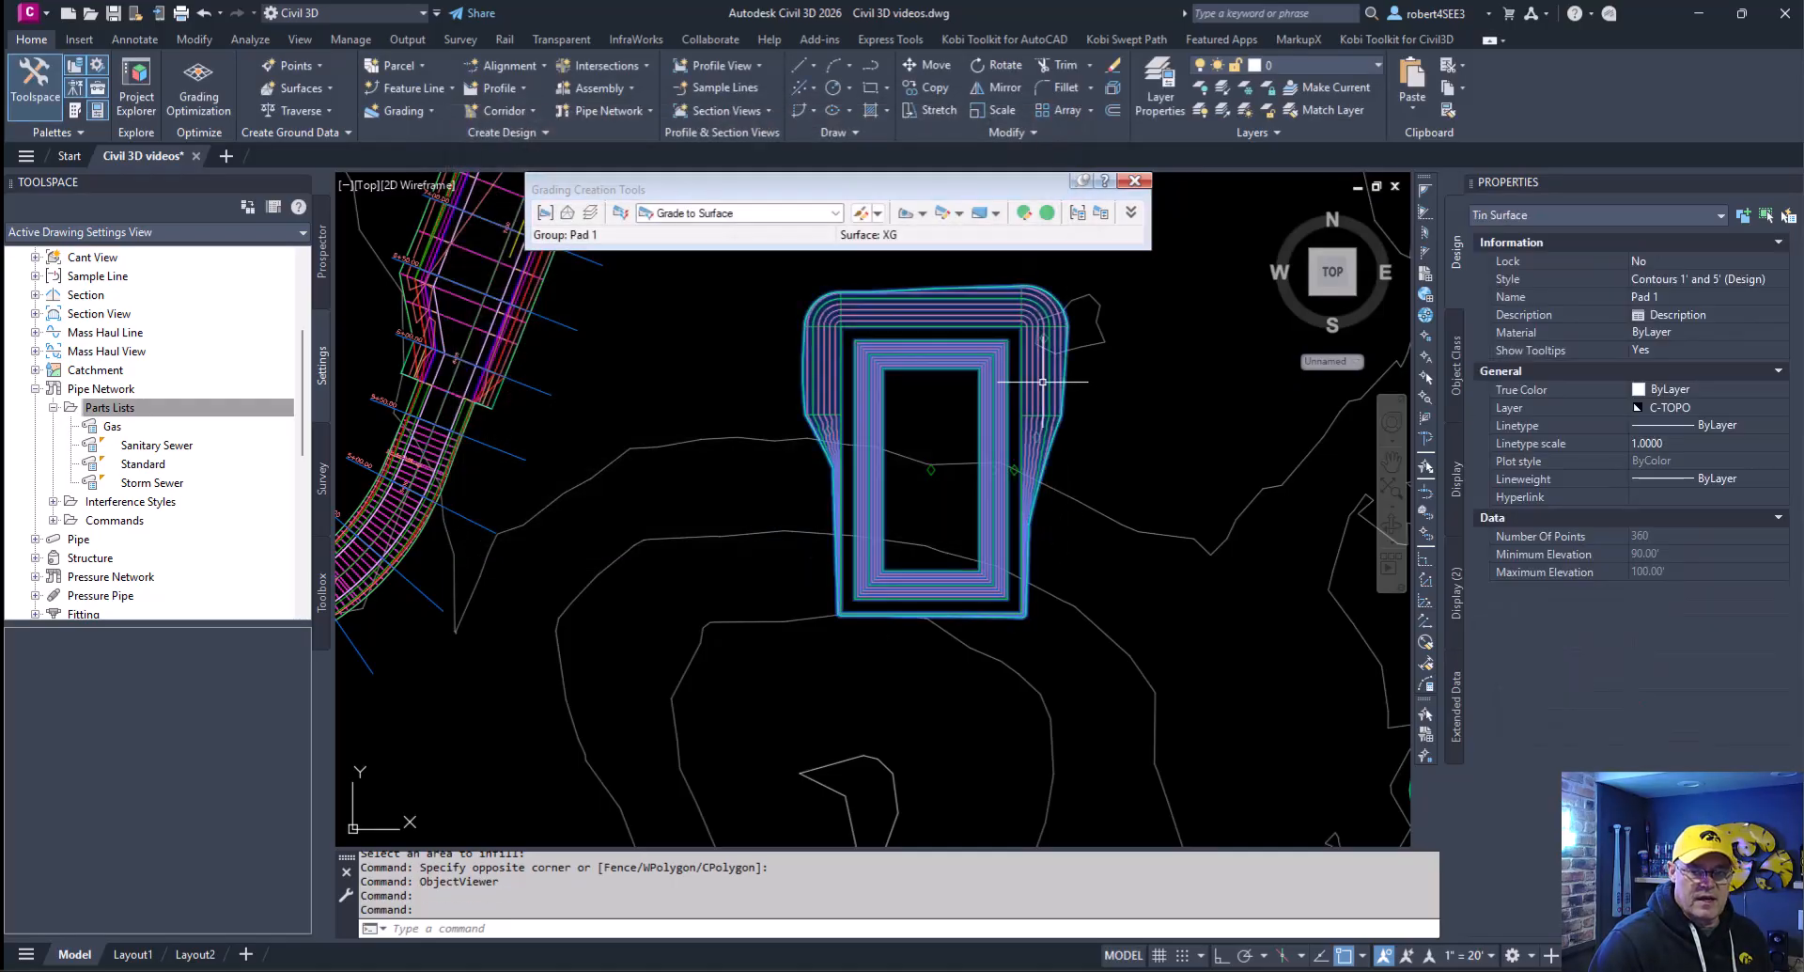
right_click(1068, 428)
left_click(1149, 780)
mouse_move(920, 668)
left_mouse_down()
mouse_move(805, 403)
mouse_move(834, 391)
mouse_move(830, 576)
mouse_move(801, 615)
mouse_move(959, 632)
mouse_move(800, 668)
left_mouse_up()
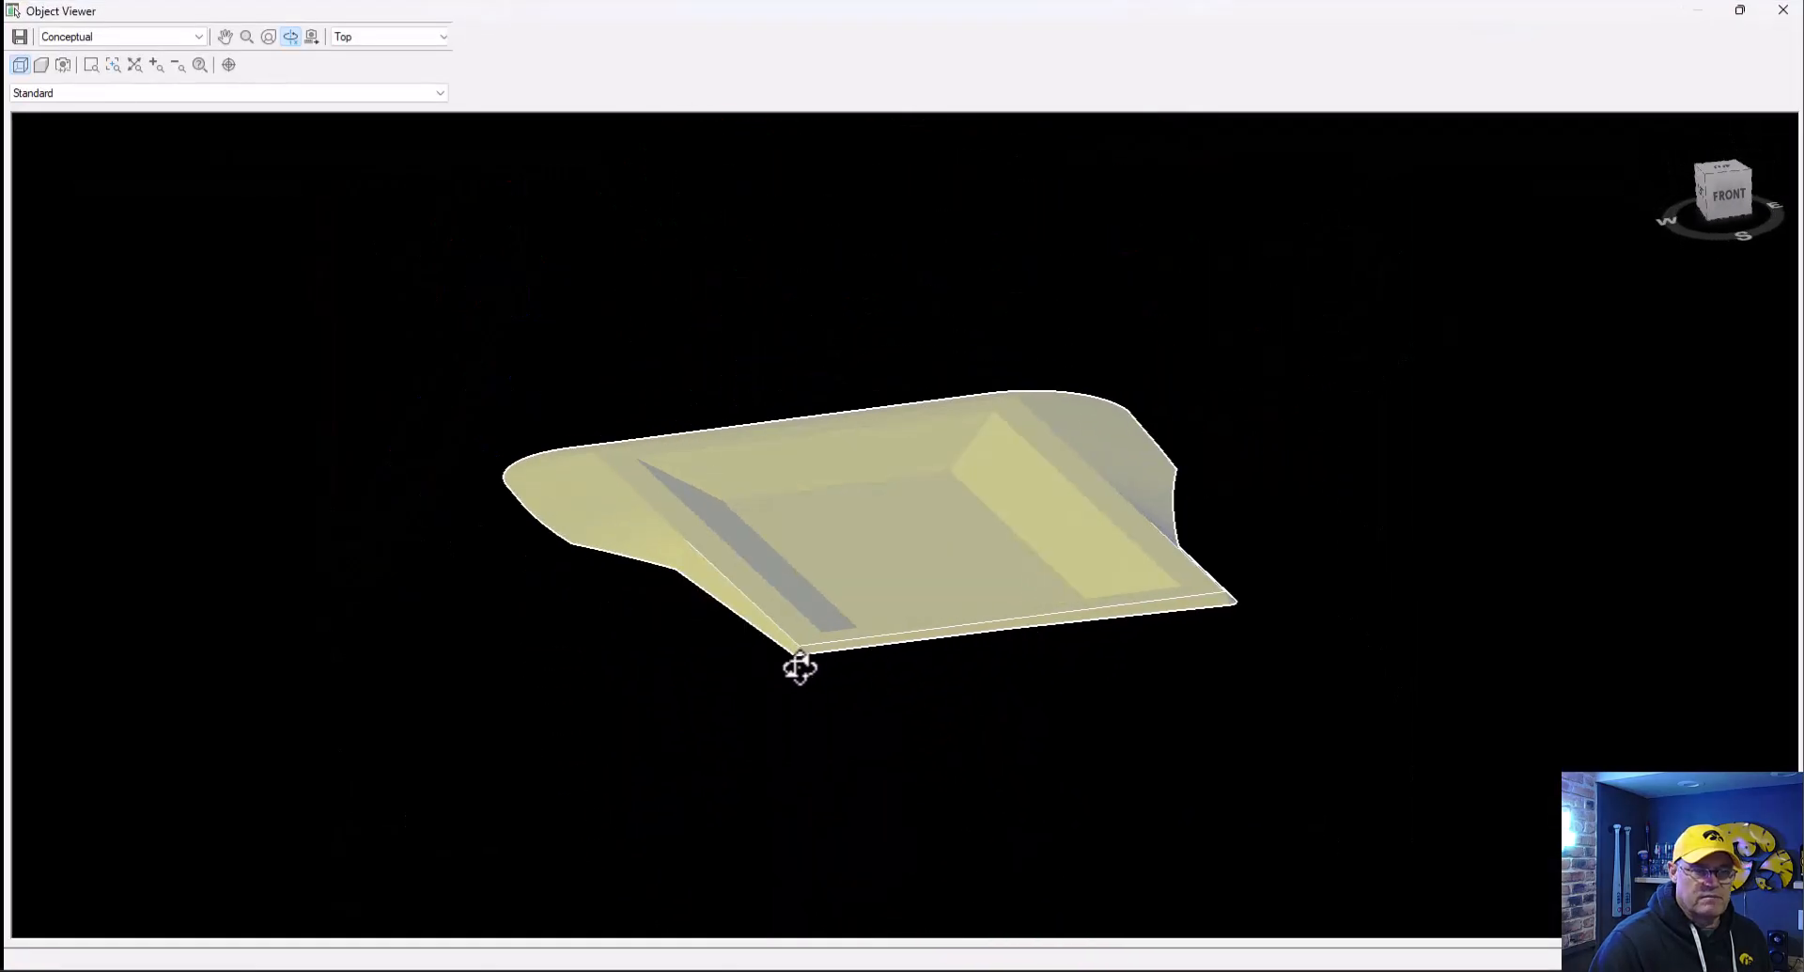
left_click(1782, 10)
key("Escape")
mouse_move(942, 450)
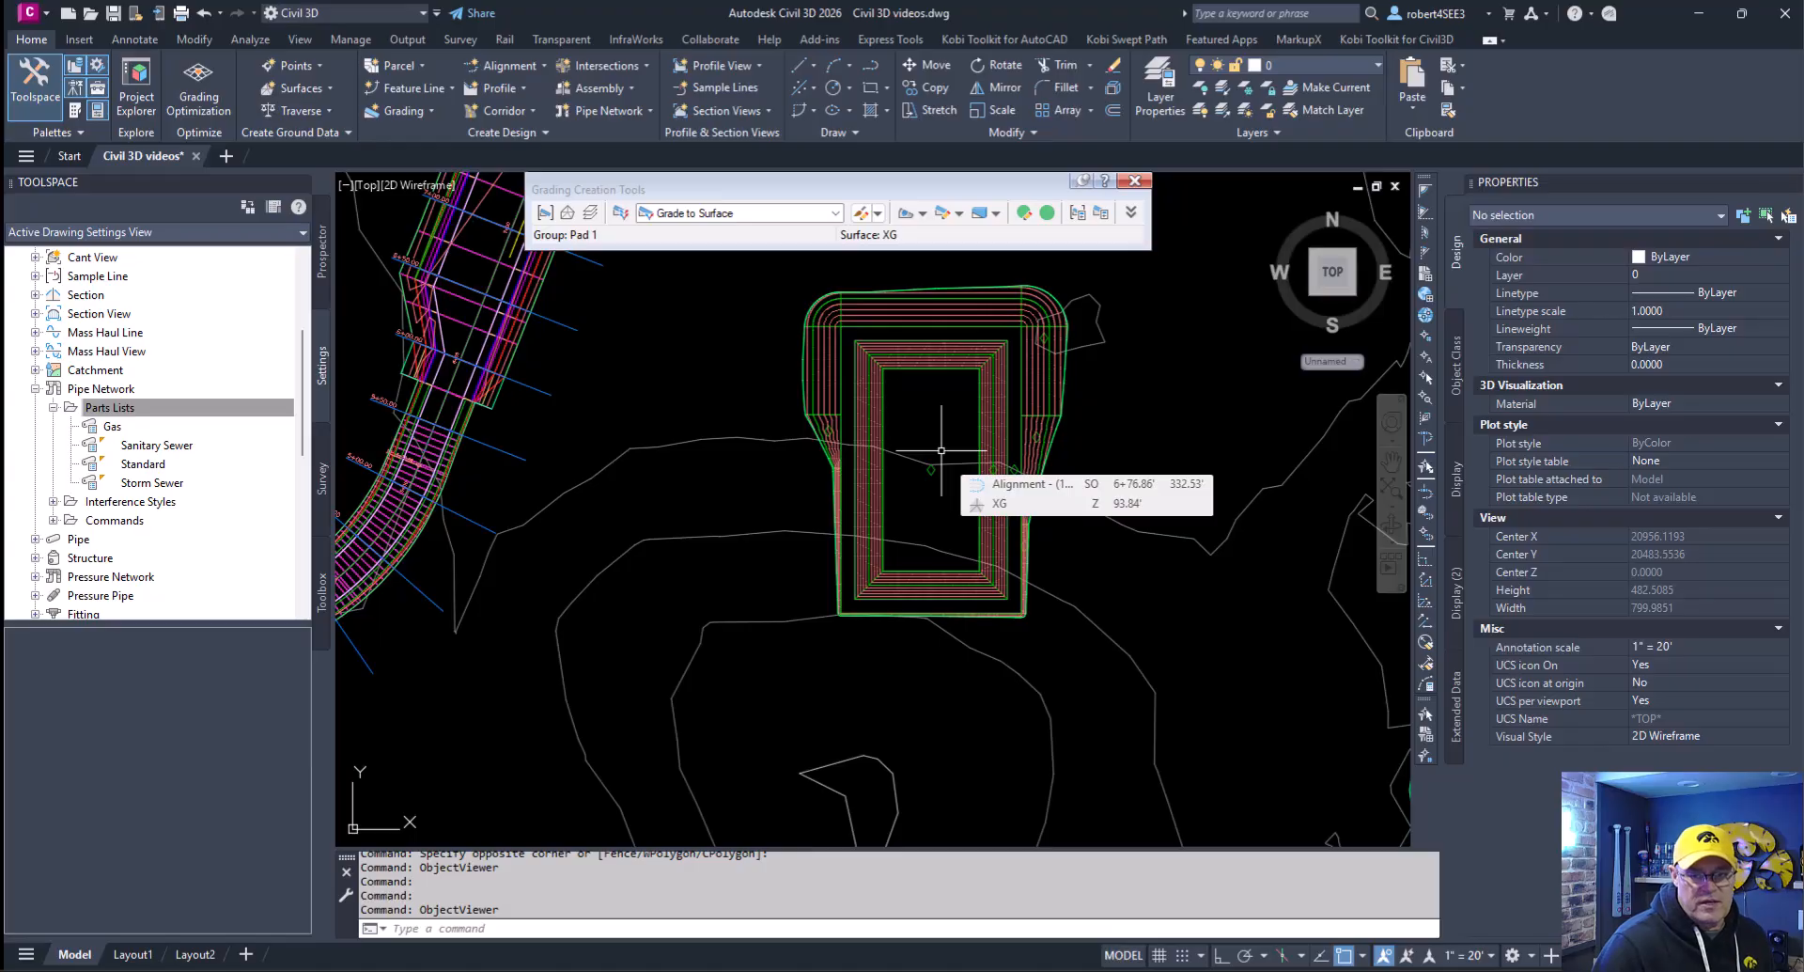